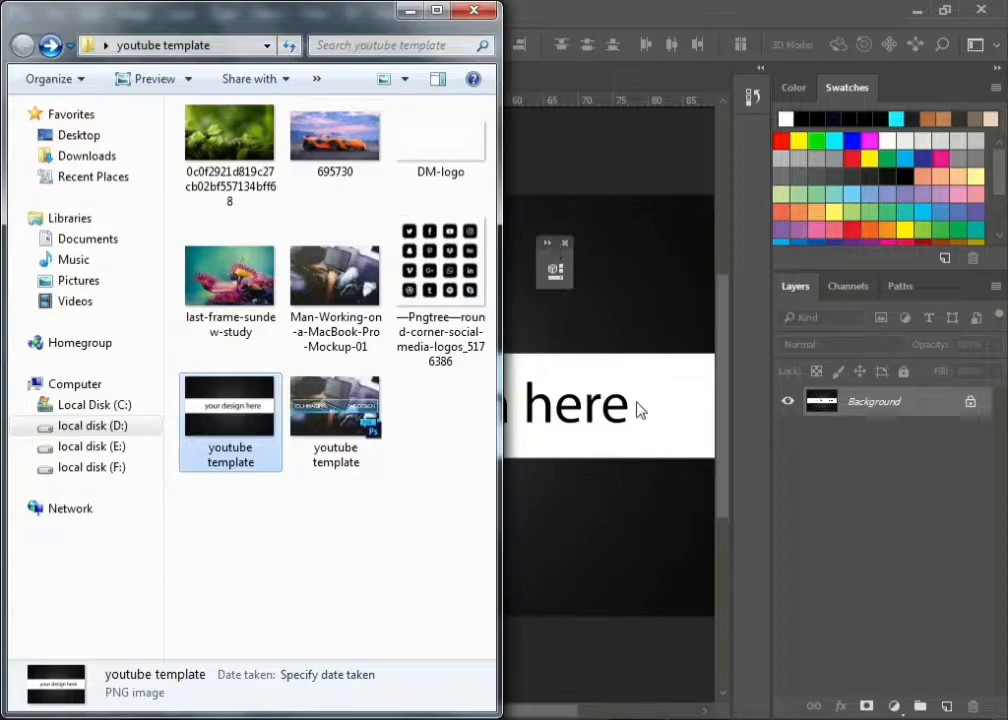
# Select the white band across the middle of the template with the Magic Wand
pyautogui.click(14, 129)
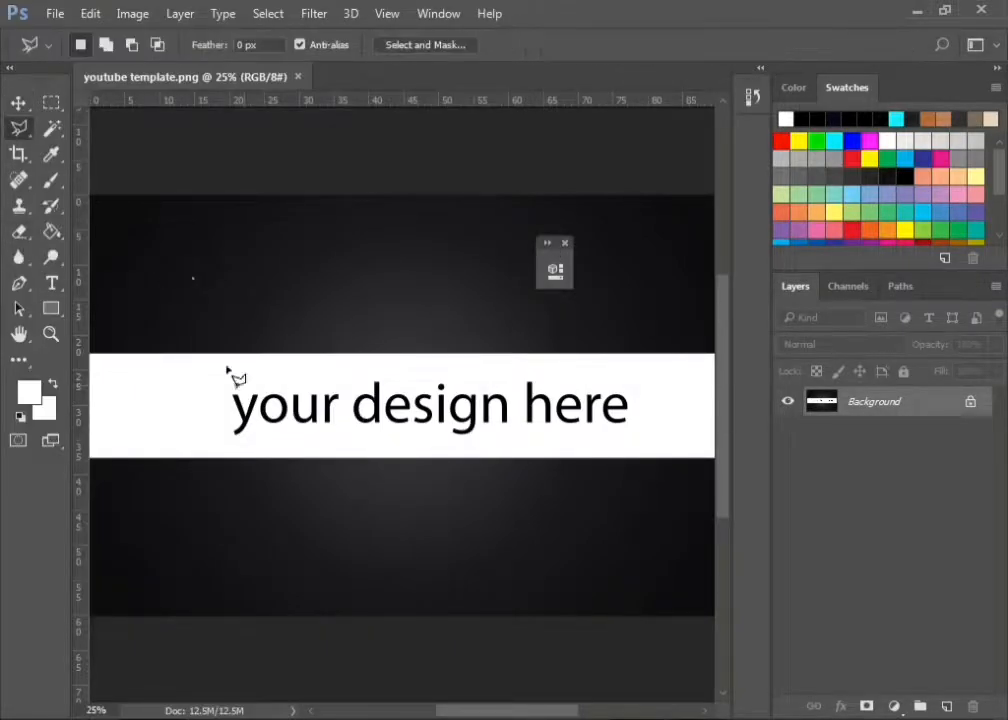
pyautogui.scroll(-1, 128, 318)
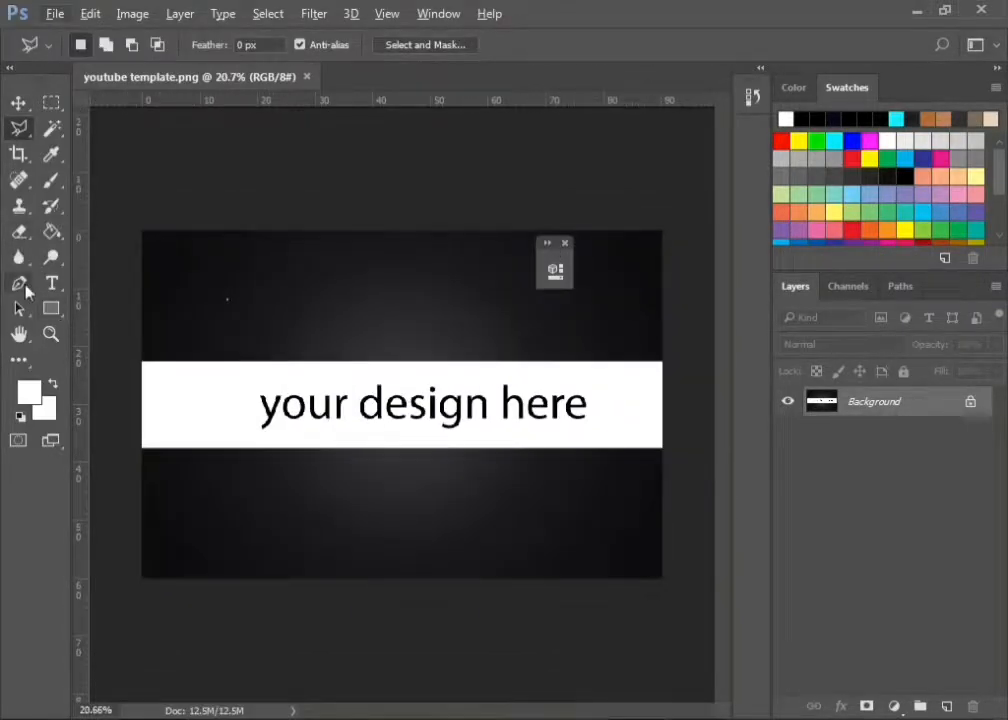
pyautogui.click(50, 128)
pyautogui.click(66, 153)
pyautogui.click(195, 382)
pyautogui.scroll(2, 200, 400)
# Add the "your design here" lettering to the band selection with the Rectangular Marquee and copy the selection to a new layer
pyautogui.press('m')
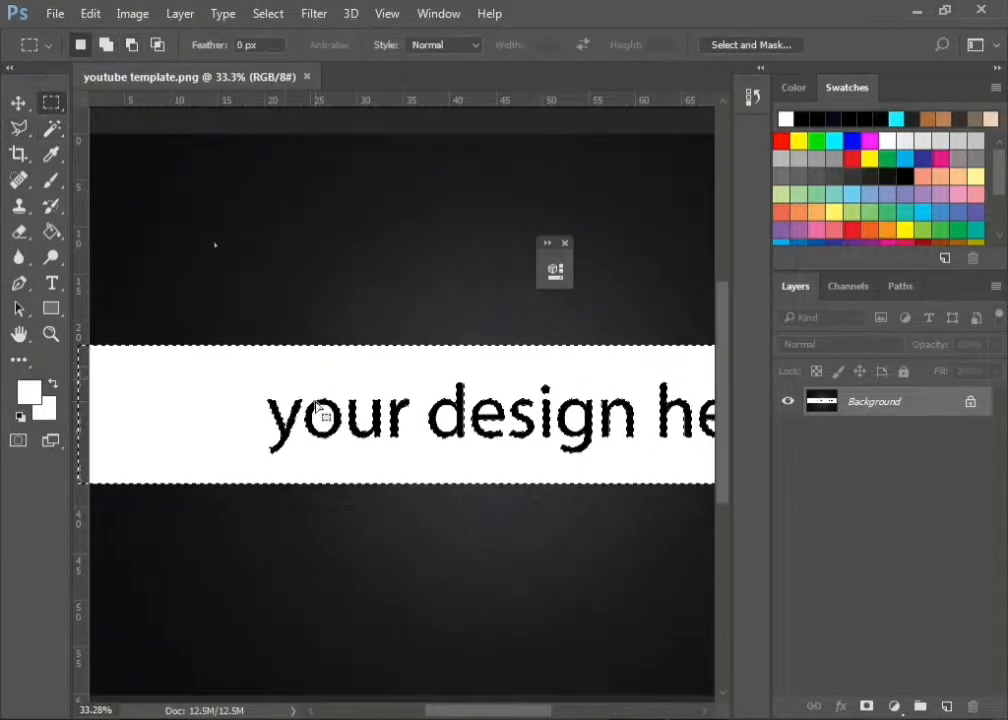
pyautogui.scroll(-1, 250, 362)
pyautogui.moveTo(245, 370); pyautogui.dragTo(666, 446)
pyautogui.scroll(-2, 607, 440)
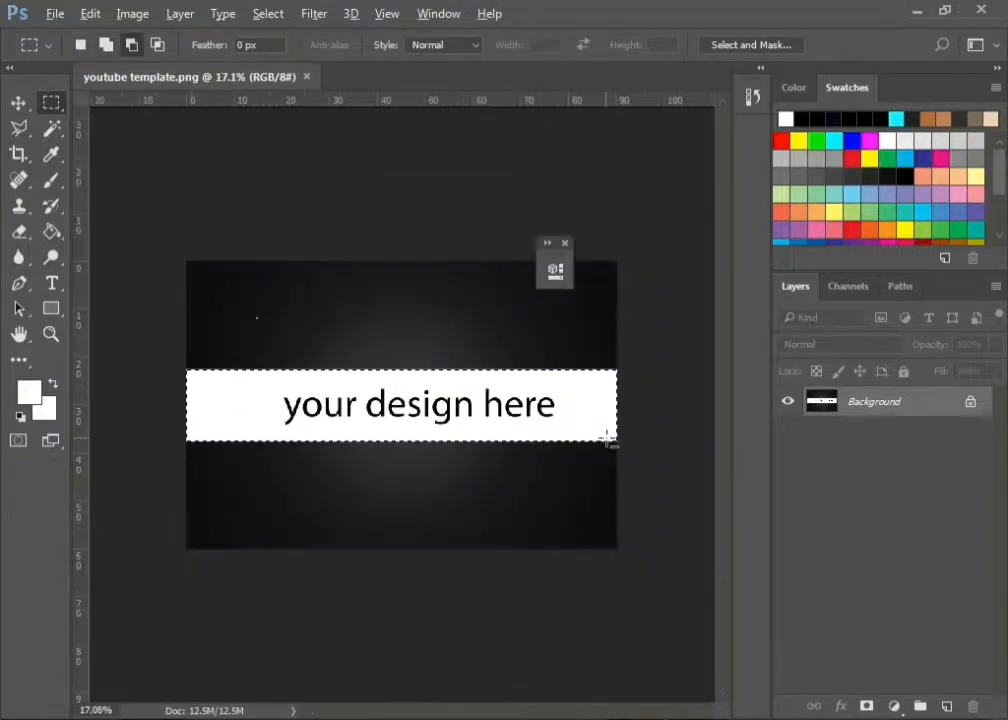
pyautogui.hotkey('ctrl', 'j')
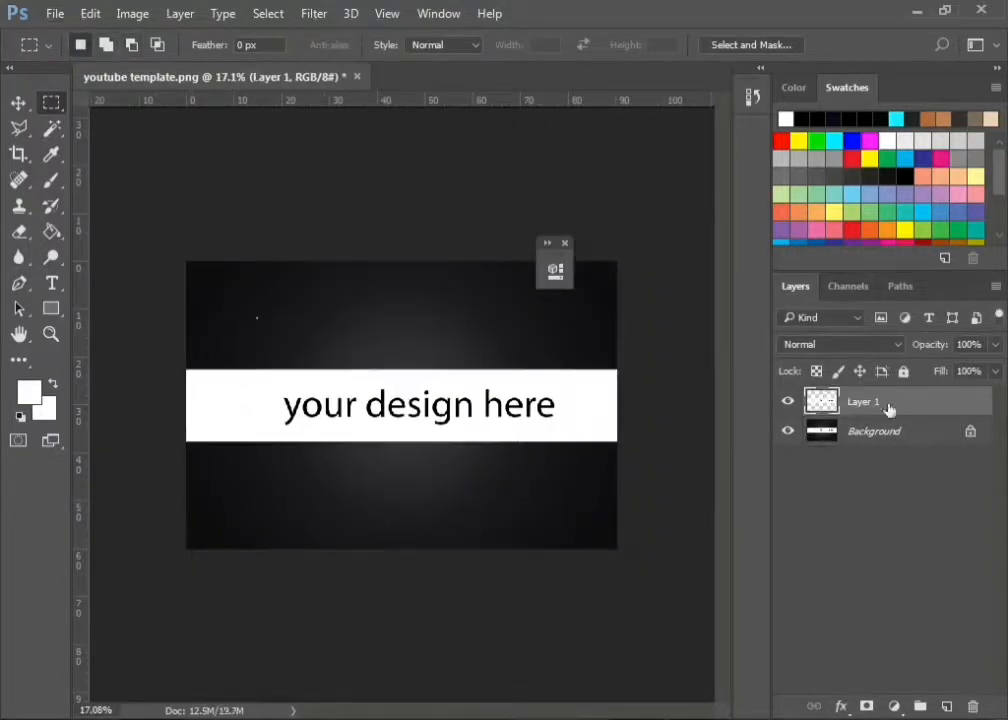
# Load the outline of Layer 1 as a selection, fill it with white to cover the lettering, and deselect
pyautogui.press('v')
pyautogui.scroll(1, 665, 465)
pyautogui.keyDown('ctrl'); pyautogui.click(822, 402); pyautogui.keyUp('ctrl')
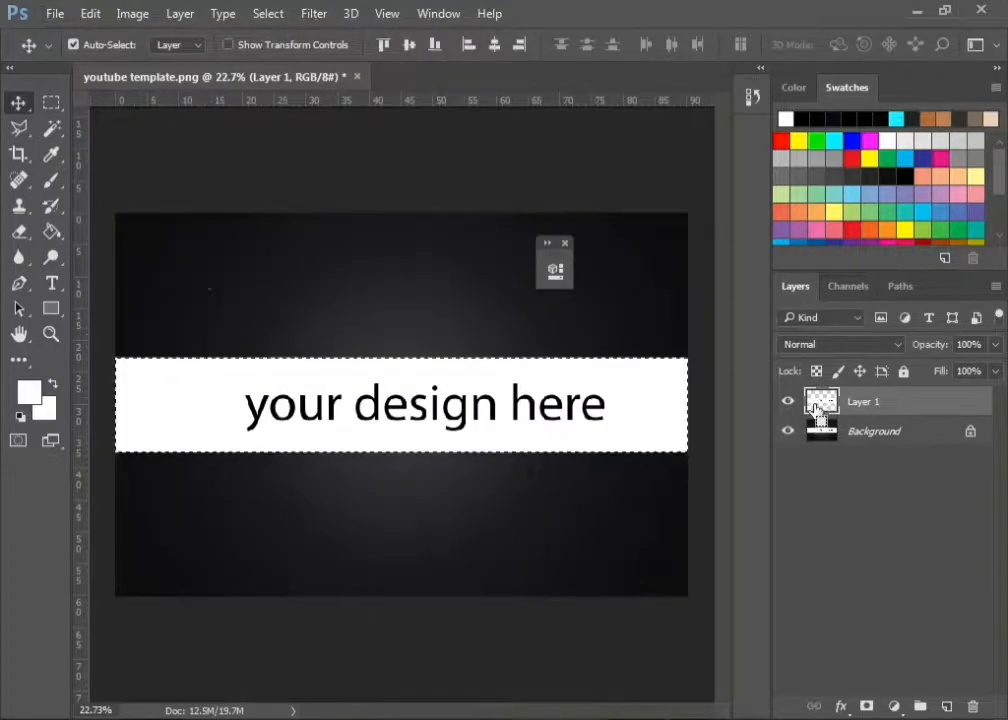
pyautogui.hotkey('alt', 'BackSpace')
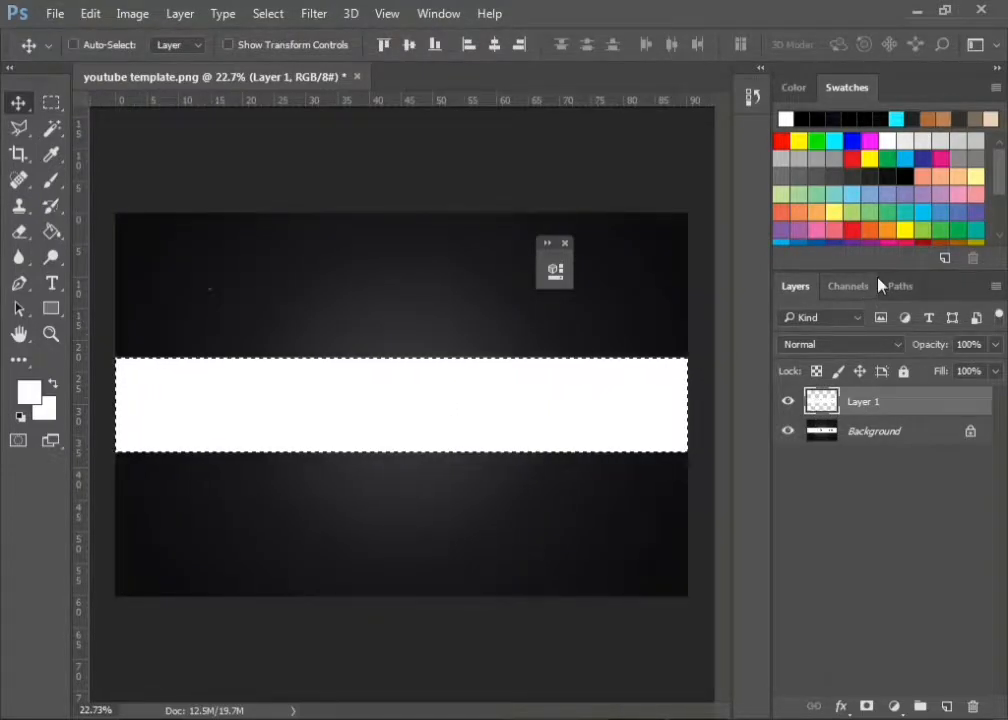
pyautogui.hotkey('ctrl', 'd')
pyautogui.scroll(-1, 704, 371)
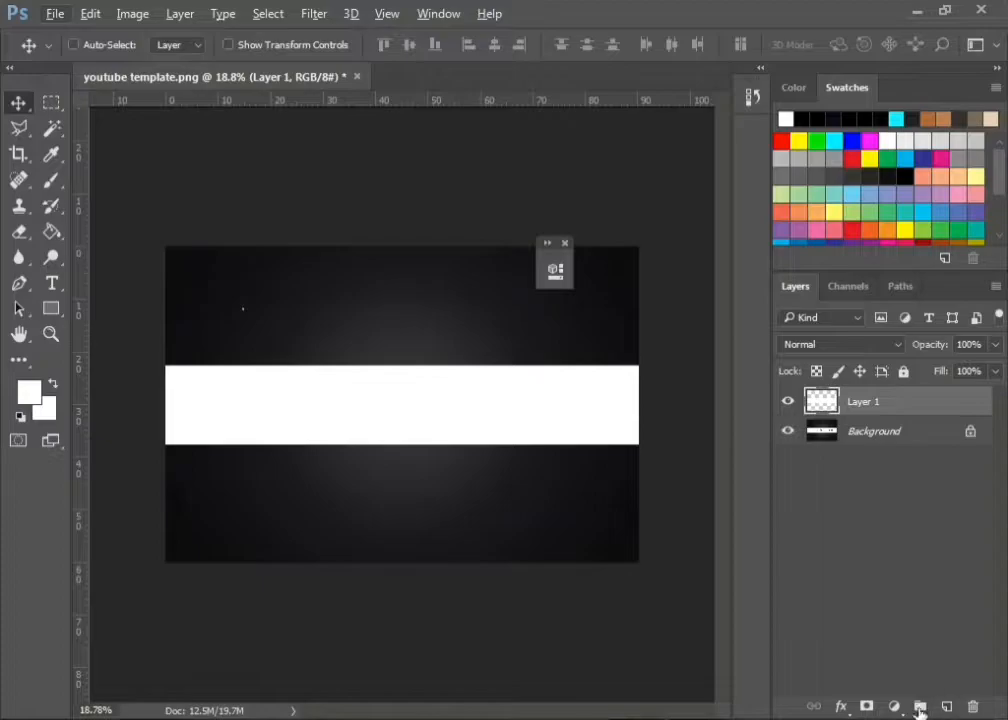
# Place the Man-Working-on-a-MacBook-Pro-Mockup-01 image above Layer 1 and scale it to about 128% to cover the whole canvas
pyautogui.hotkey('alt', 'Tab')
pyautogui.click(378, 313)
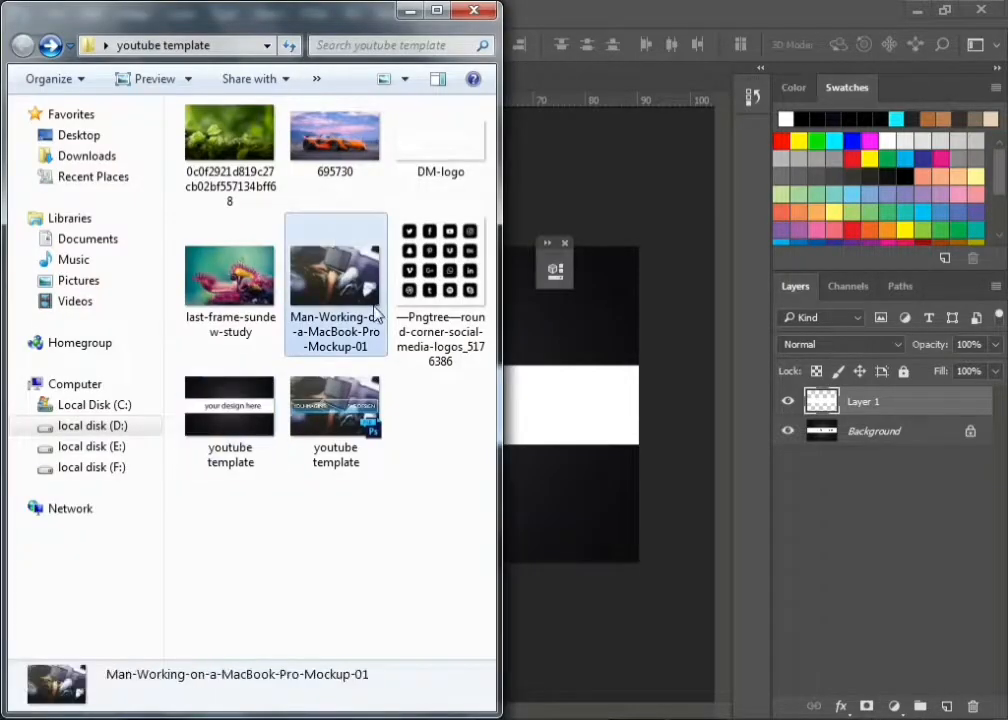
pyautogui.moveTo(348, 290); pyautogui.dragTo(639, 246)
pyautogui.moveTo(197, 522); pyautogui.dragTo(165, 563)
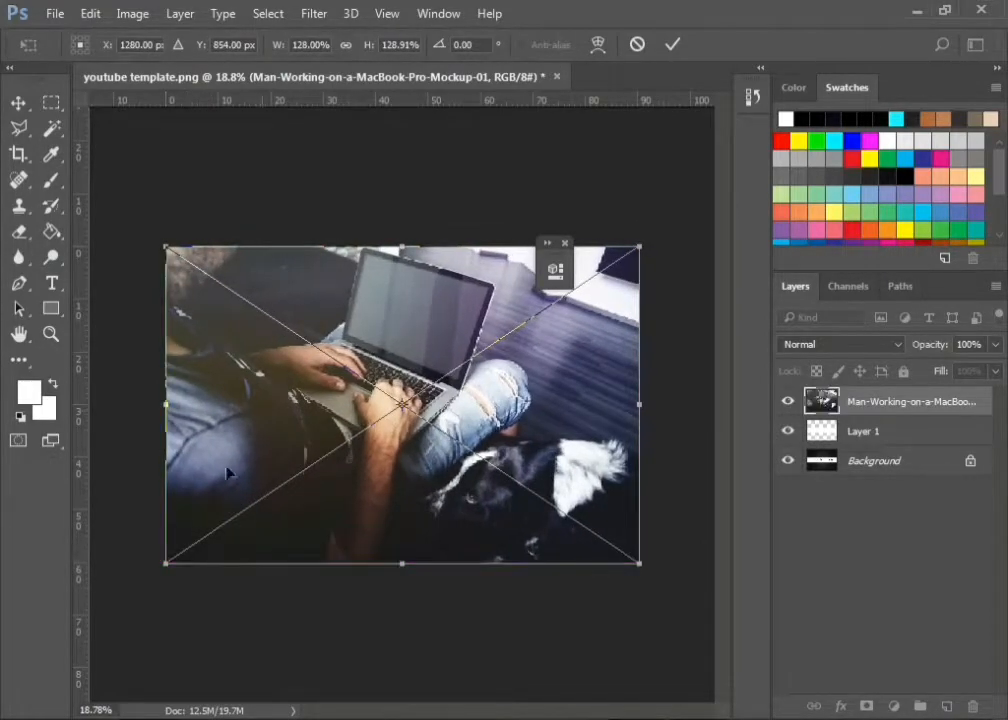
pyautogui.click(671, 44)
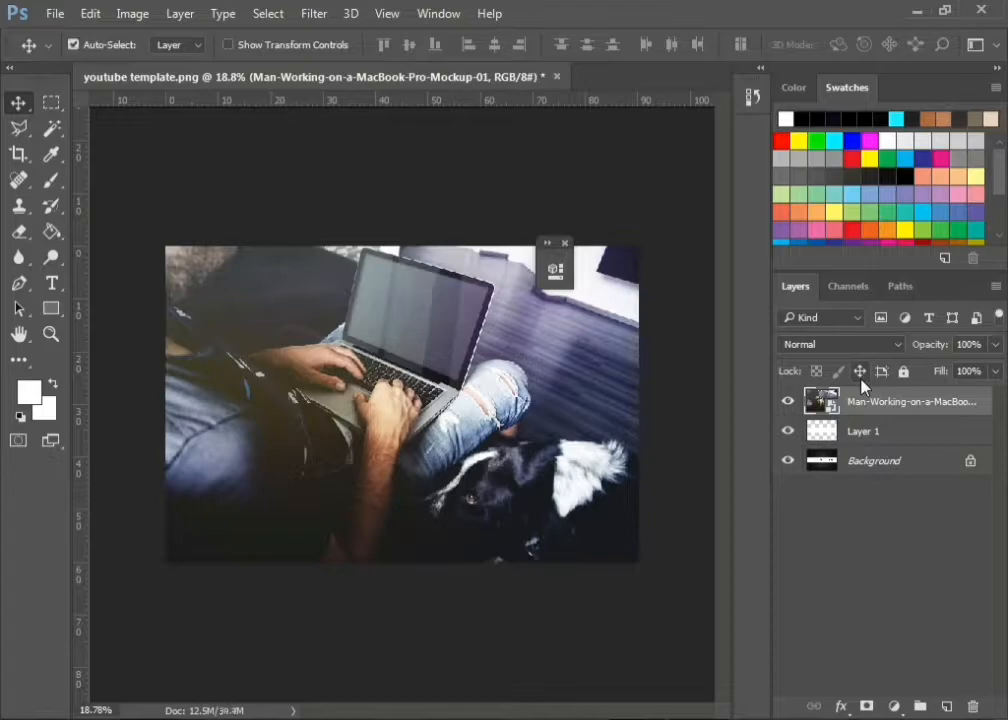
# Duplicate the photo layer, clip the original to Layer 1, and move the copy beneath Layer 1
pyautogui.hotkey('ctrl', 'j')
pyautogui.rightClick(907, 431)
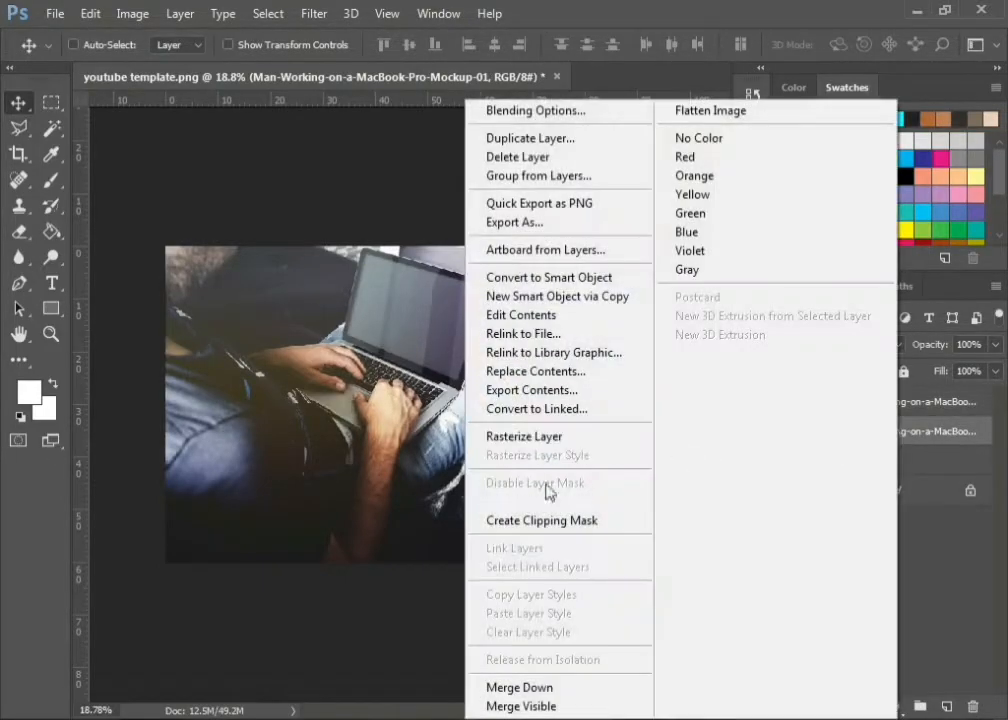
pyautogui.click(530, 520)
pyautogui.click(893, 403)
pyautogui.moveTo(893, 403); pyautogui.dragTo(866, 476)
# Apply a Gaussian Blur with a 15.0-pixel radius to the photo copy beneath Layer 1
pyautogui.click(312, 13)
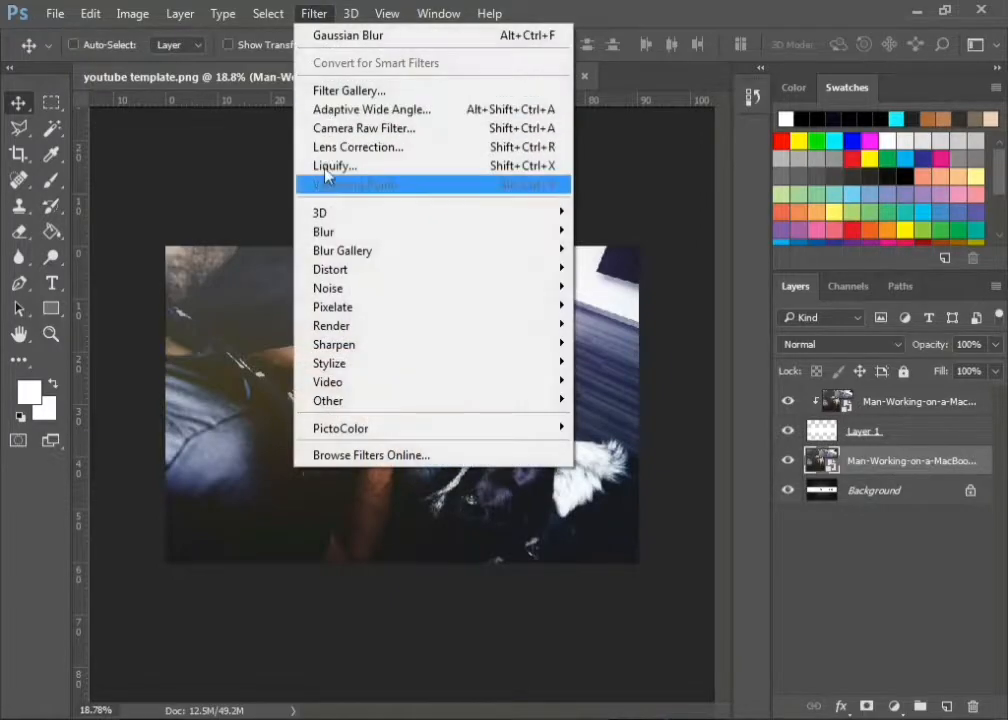
pyautogui.moveTo(322, 232)
pyautogui.click(624, 306)
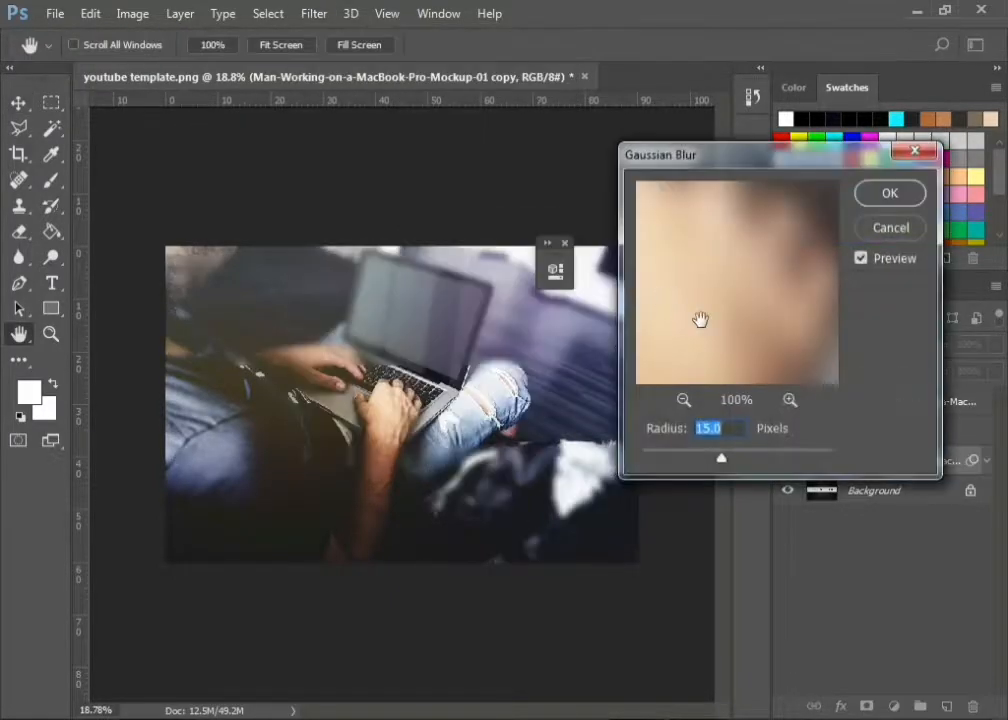
pyautogui.click(901, 203)
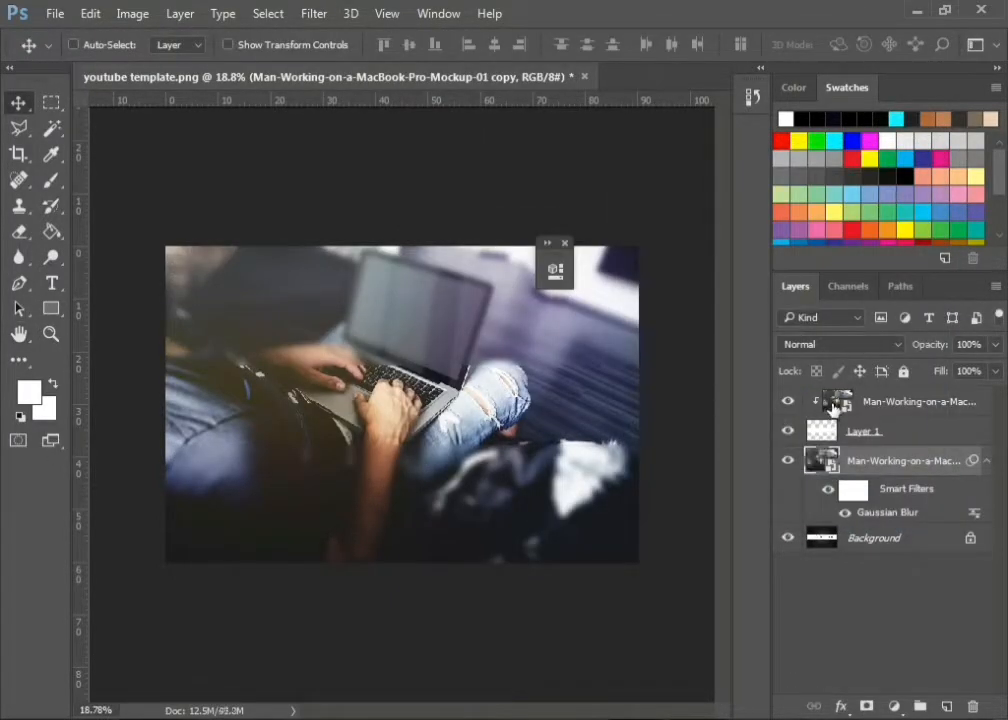
# Move the clipped photo straight down about 3.7 cm inside the central band
pyautogui.scroll(4, 448, 412)
pyautogui.click(833, 402)
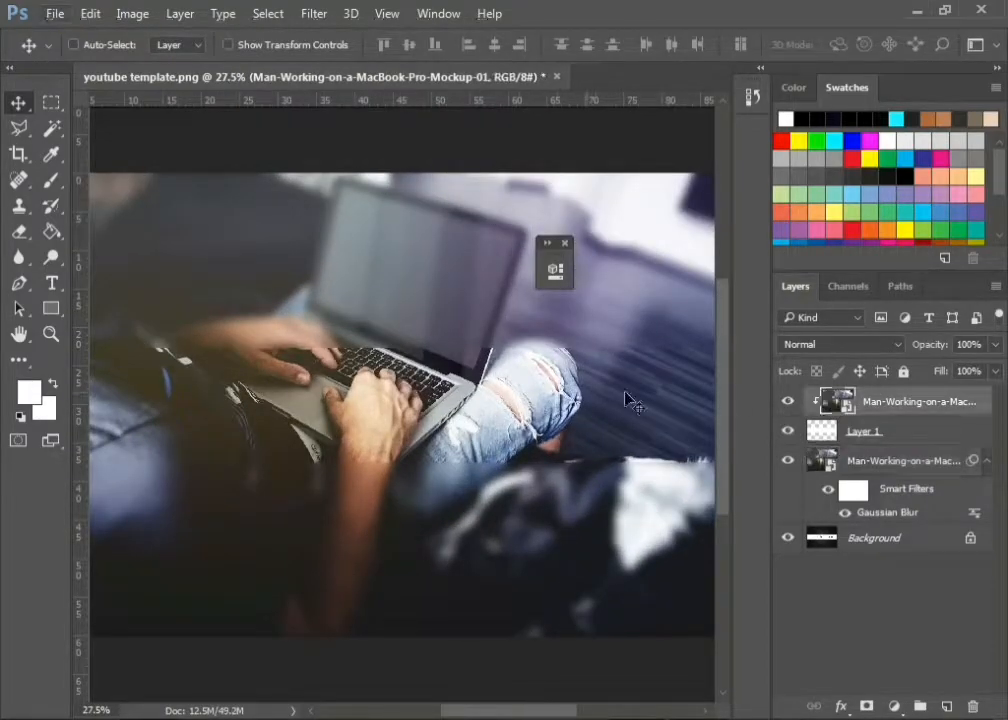
pyautogui.moveTo(392, 345); pyautogui.dragTo(392, 375)
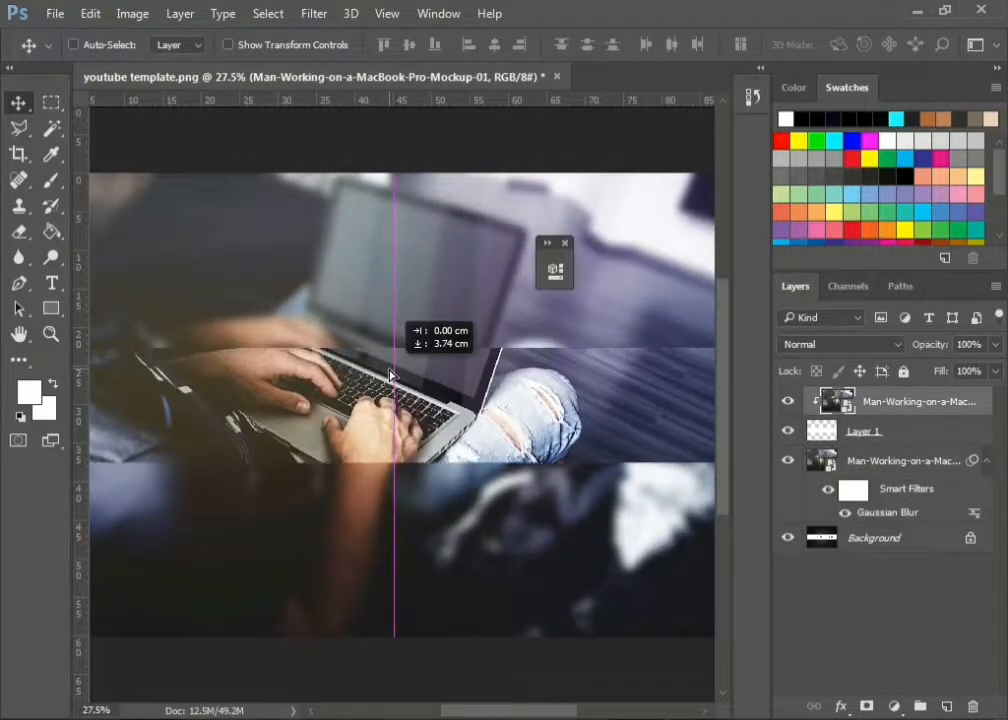
pyautogui.scroll(-3, 392, 375)
pyautogui.scroll(1, 392, 375)
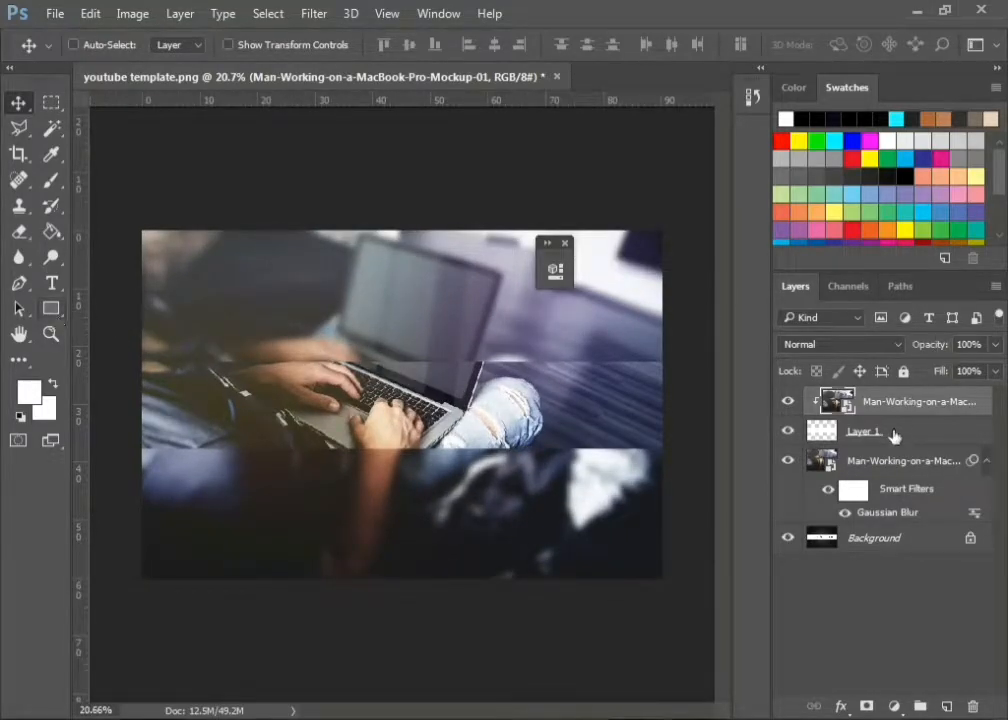
# Draw a white rectangle about 33 px wide and 422 px high at the left end of the central band
pyautogui.press('u')
pyautogui.scroll(3, 153, 355)
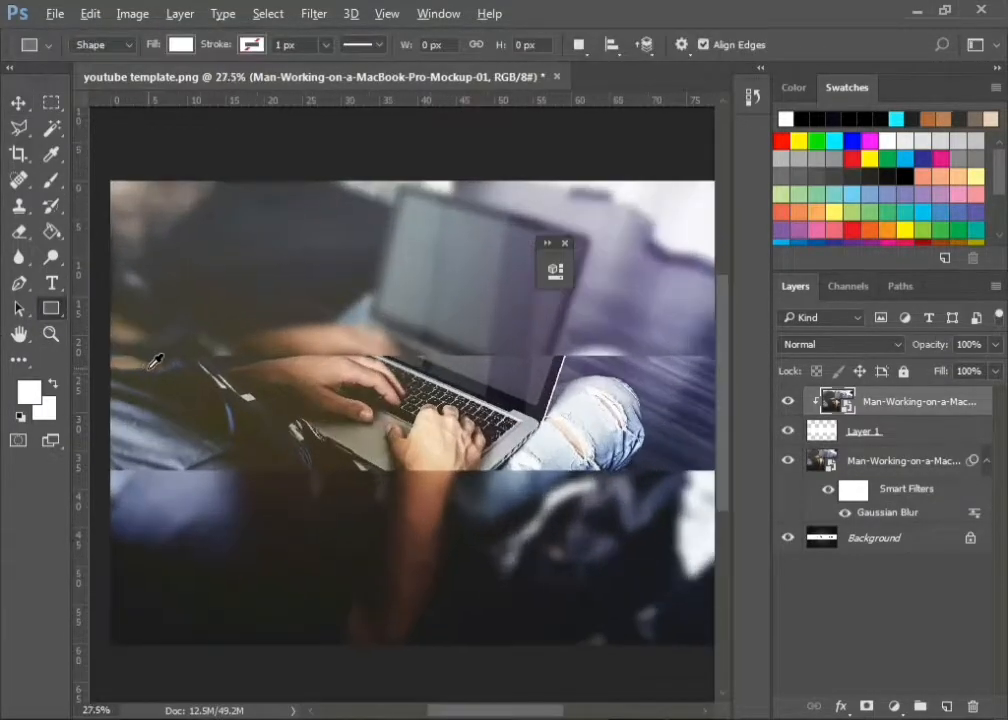
pyautogui.scroll(5, 187, 357)
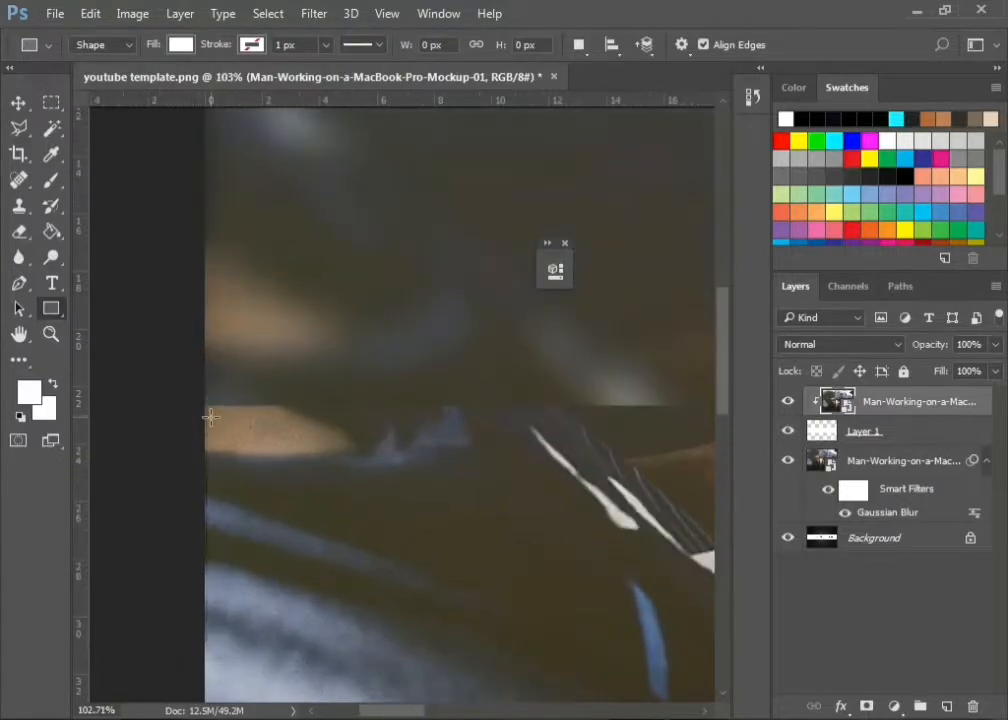
pyautogui.moveTo(206, 403); pyautogui.dragTo(238, 681)
pyautogui.click(498, 263)
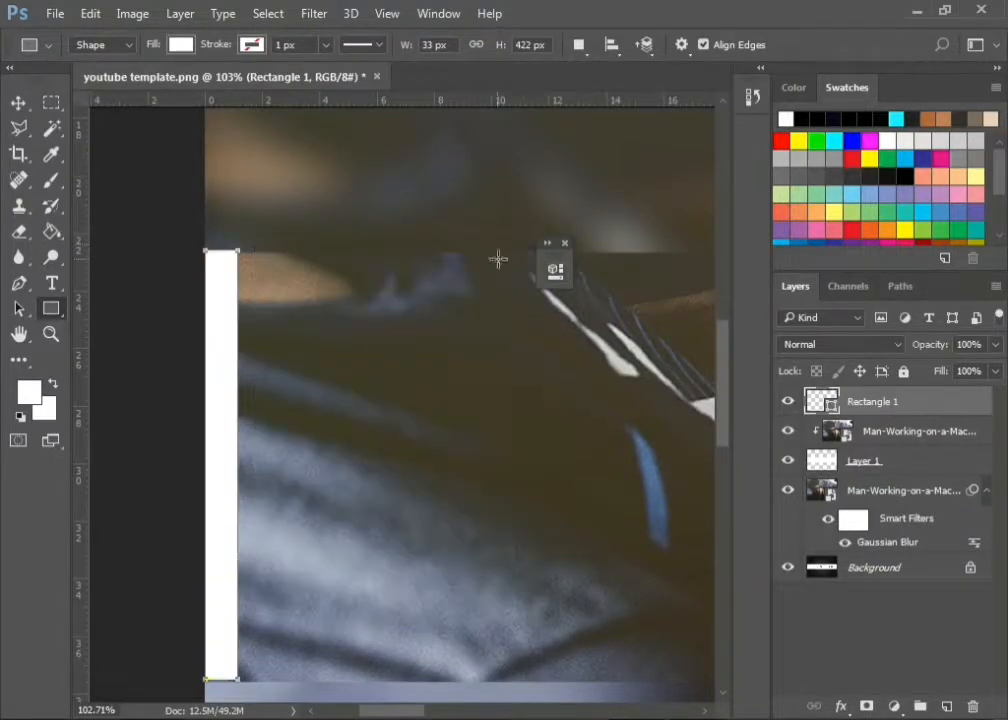
# Transform the rectangle to 2560 by 425 px so it spans the full width and height of the central band
pyautogui.press('v')
pyautogui.moveTo(234, 340); pyautogui.dragTo(236, 344)
pyautogui.hotkey('ctrl', 't')
pyautogui.moveTo(219, 251); pyautogui.dragTo(220, 249)
pyautogui.scroll(-5, 262, 460)
pyautogui.moveTo(256, 455); pyautogui.dragTo(593, 458)
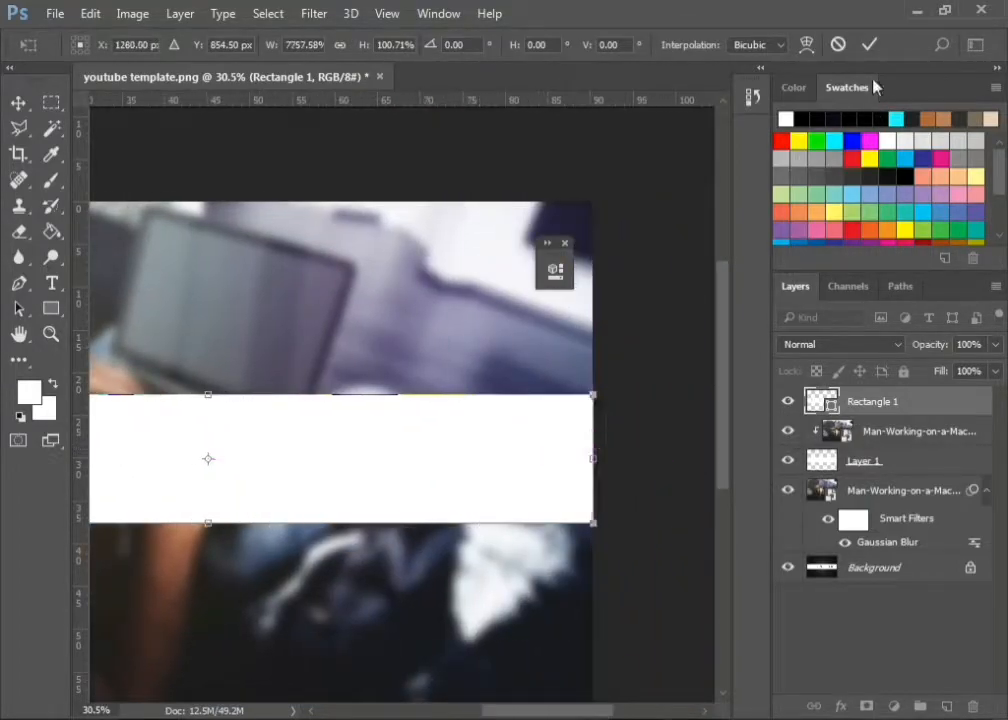
pyautogui.press('Return')
pyautogui.scroll(-3, 461, 360)
# Remove the rectangle's fill and give it a white stroke
pyautogui.press('u')
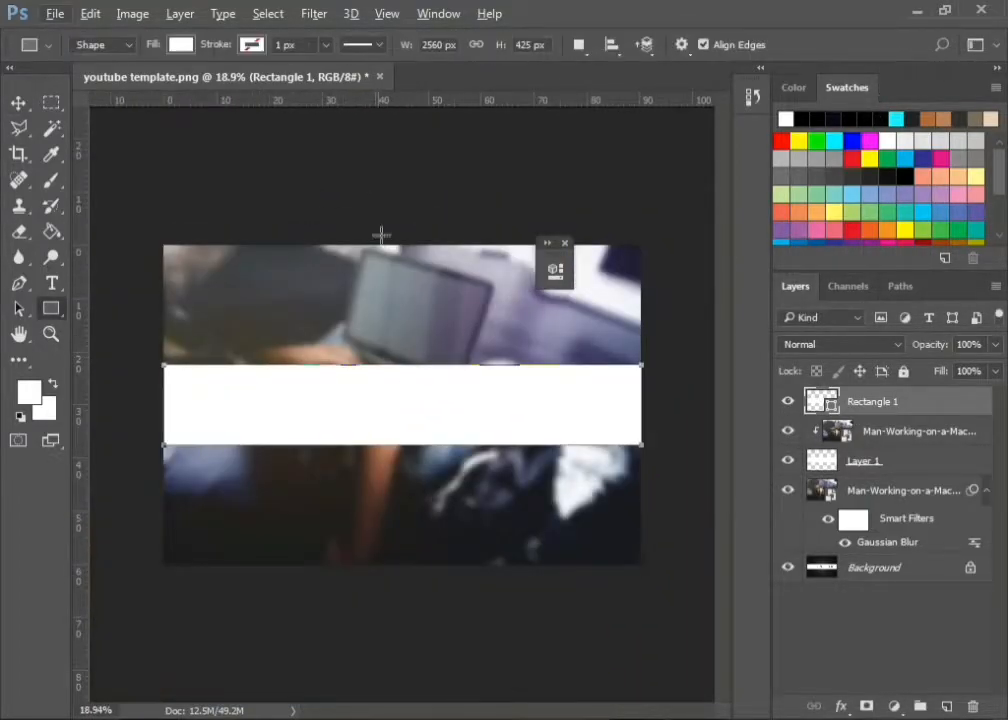
pyautogui.click(181, 45)
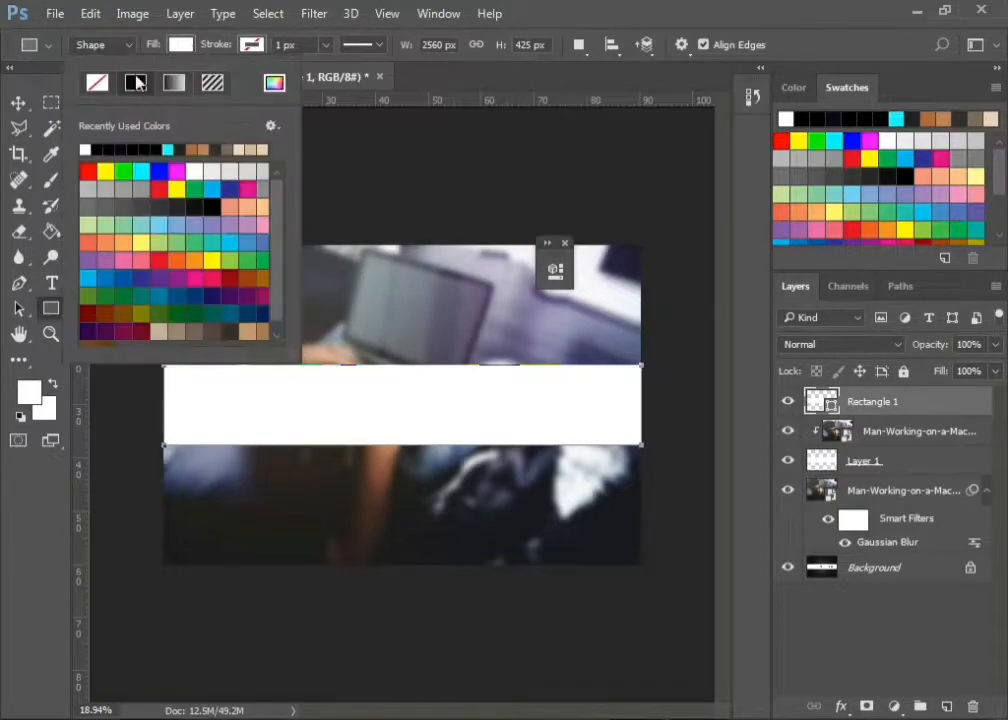
pyautogui.click(97, 83)
pyautogui.click(264, 46)
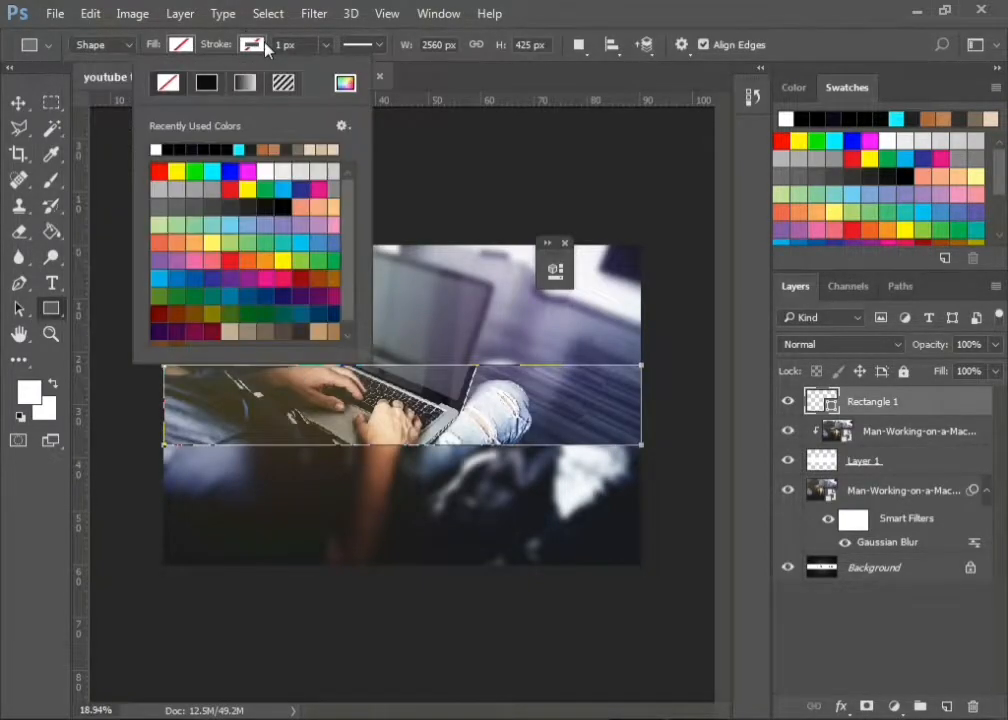
pyautogui.click(156, 148)
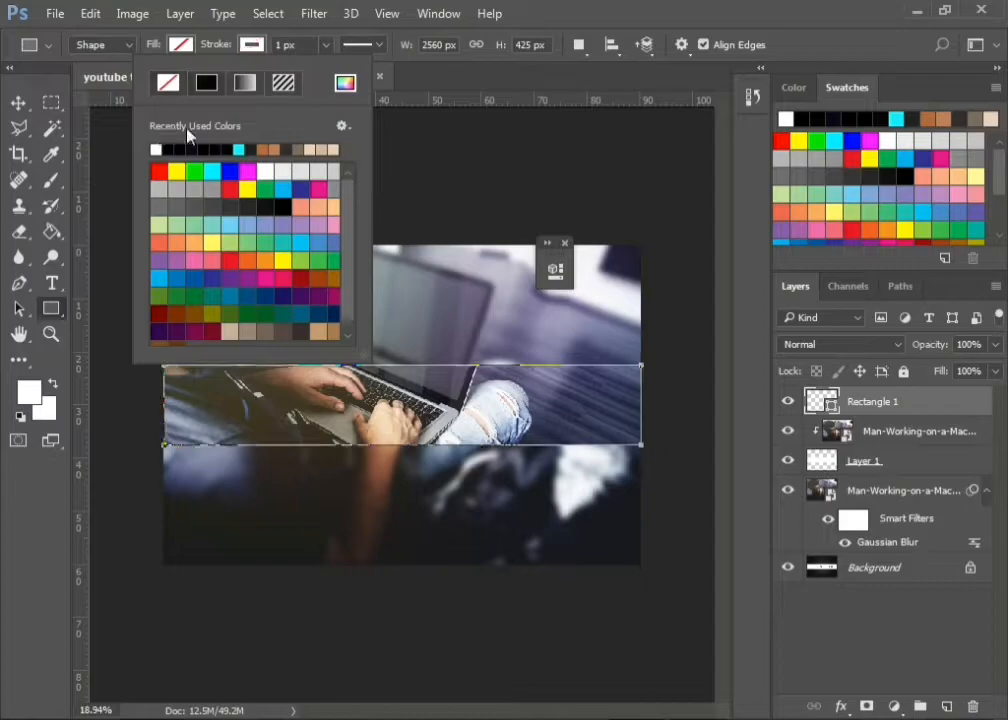
# Set the rectangle's stroke width to 8 px, keeping the solid line style
pyautogui.click(360, 45)
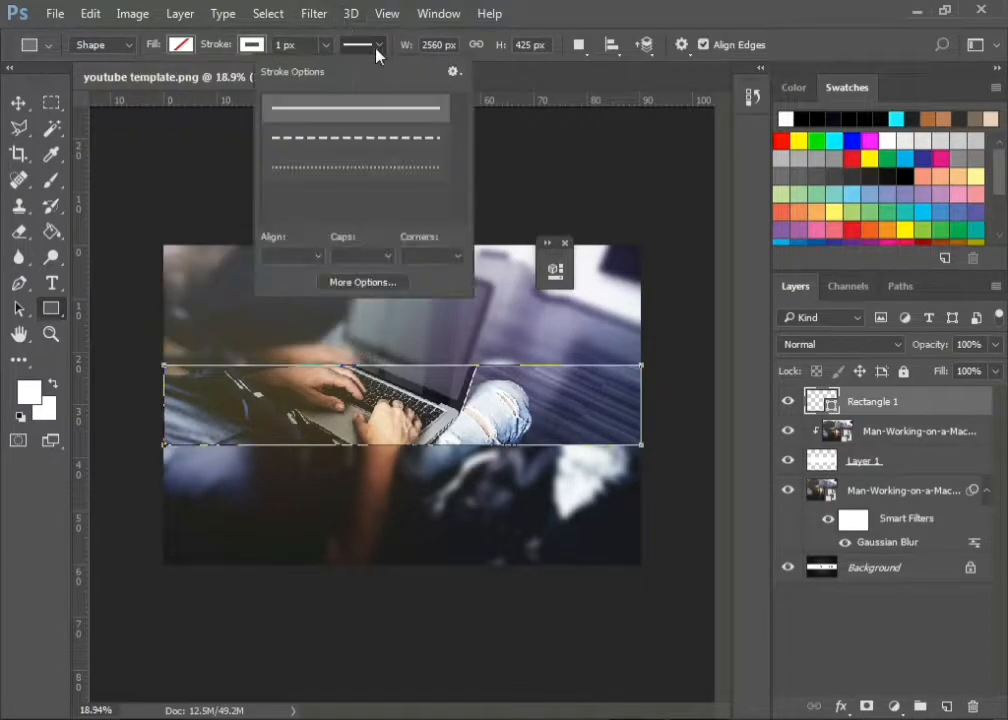
pyautogui.click(320, 48)
pyautogui.scroll(2, 311, 50)
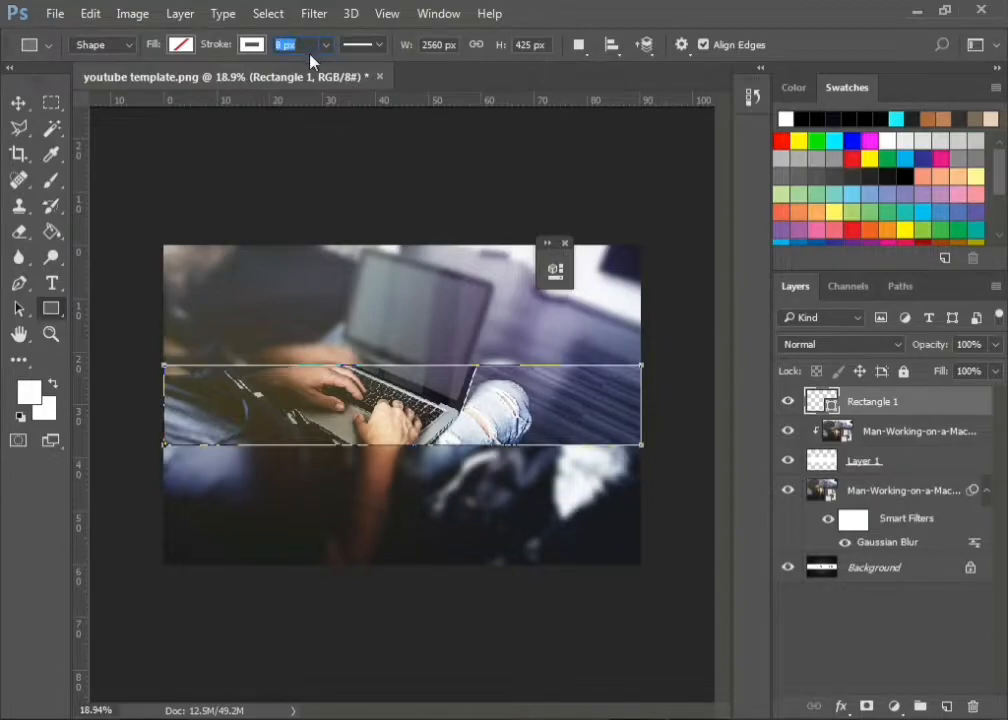
pyautogui.press('Return')
# Scale the rectangle frame inward around its centre to about 2446 by 362 px so it sits inside the band
pyautogui.scroll(-1, 443, 278)
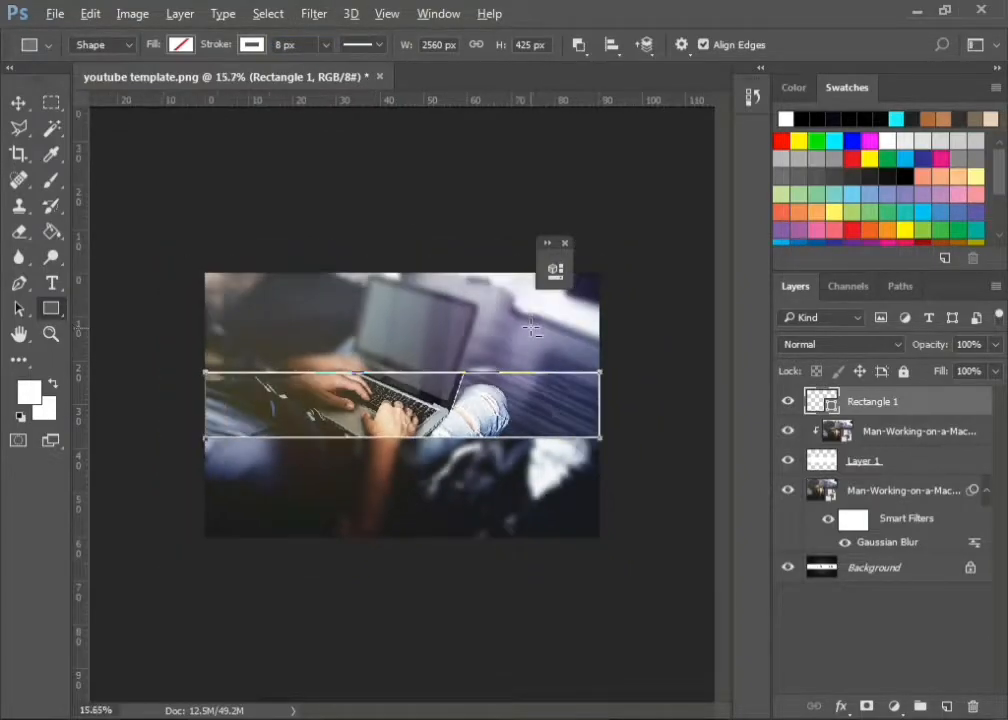
pyautogui.scroll(3, 430, 300)
pyautogui.scroll(-1, 573, 409)
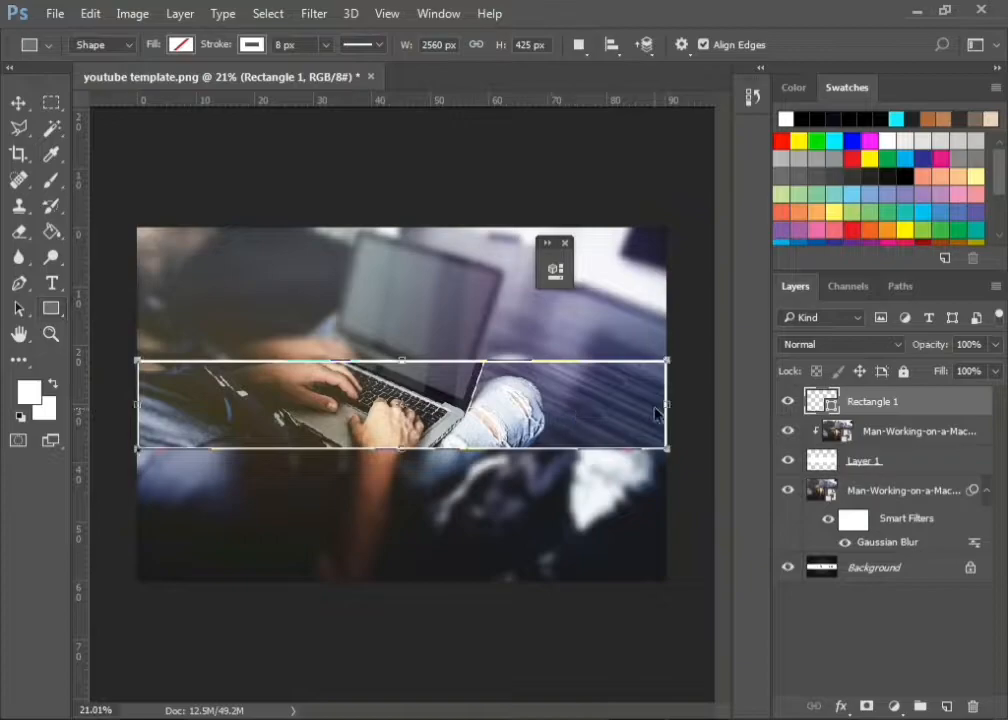
pyautogui.hotkey('ctrl', 't')
pyautogui.moveTo(670, 404); pyautogui.dragTo(654, 407)
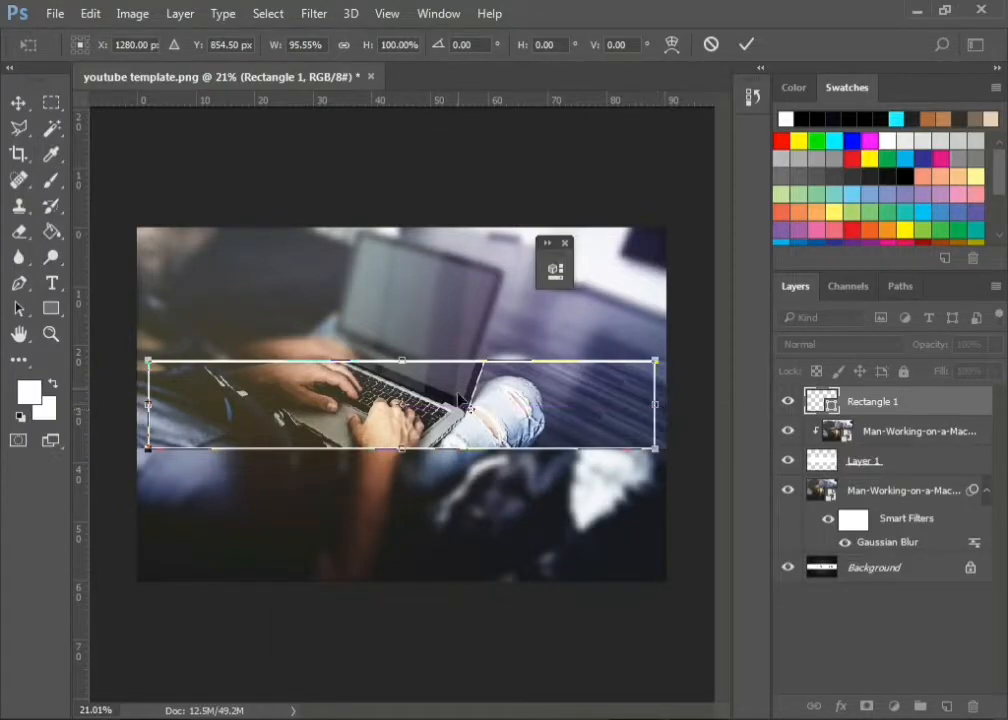
pyautogui.scroll(2, 425, 390)
pyautogui.moveTo(398, 362)
pyautogui.mouseDown()
pyautogui.moveTo(400, 352)
pyautogui.moveTo(400, 362)
pyautogui.mouseUp()
pyautogui.click(746, 44)
pyautogui.scroll(-2, 413, 430)
pyautogui.scroll(4, 413, 430)
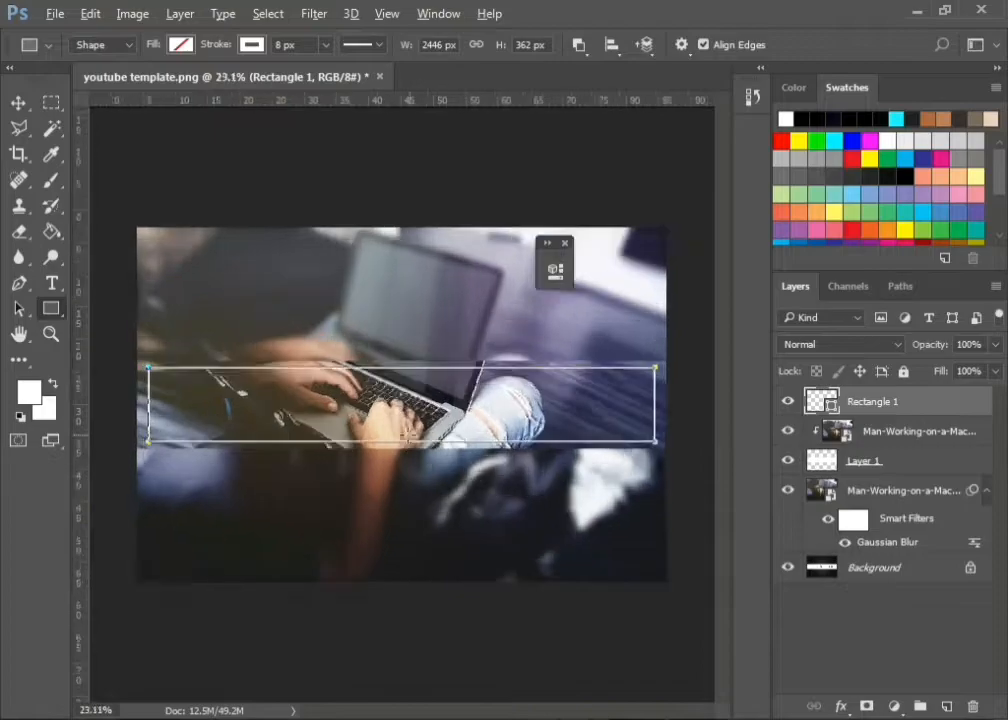
# Place the DM-logo file in the banner and scale it down around its centre to about 17.7%
pyautogui.click(18, 102)
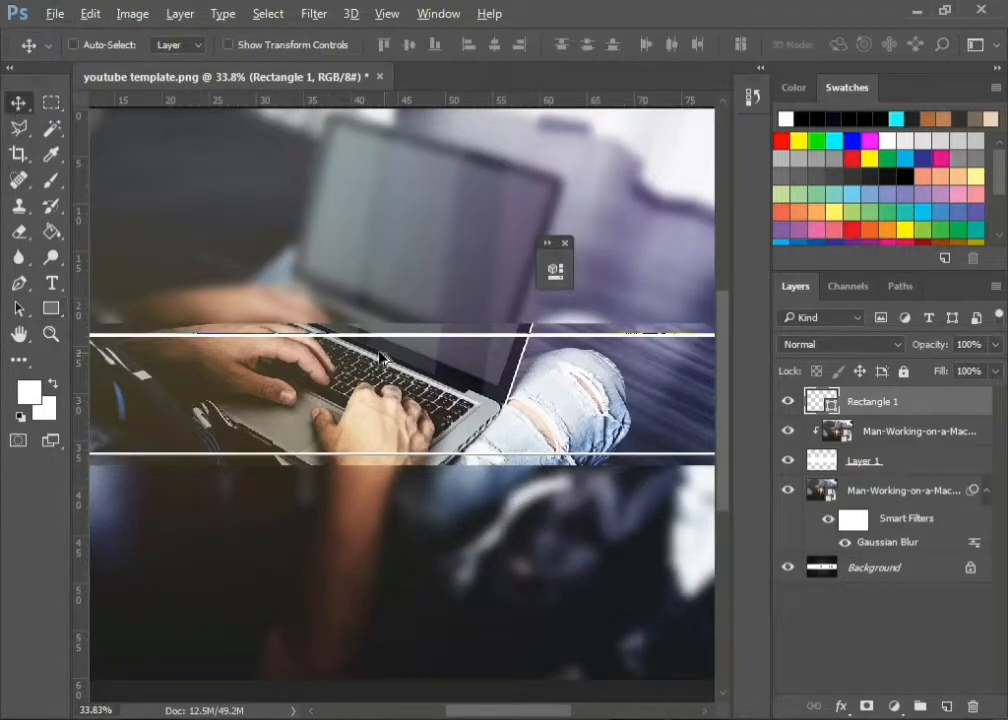
pyautogui.scroll(-1, 335, 292)
pyautogui.scroll(-1, 400, 478)
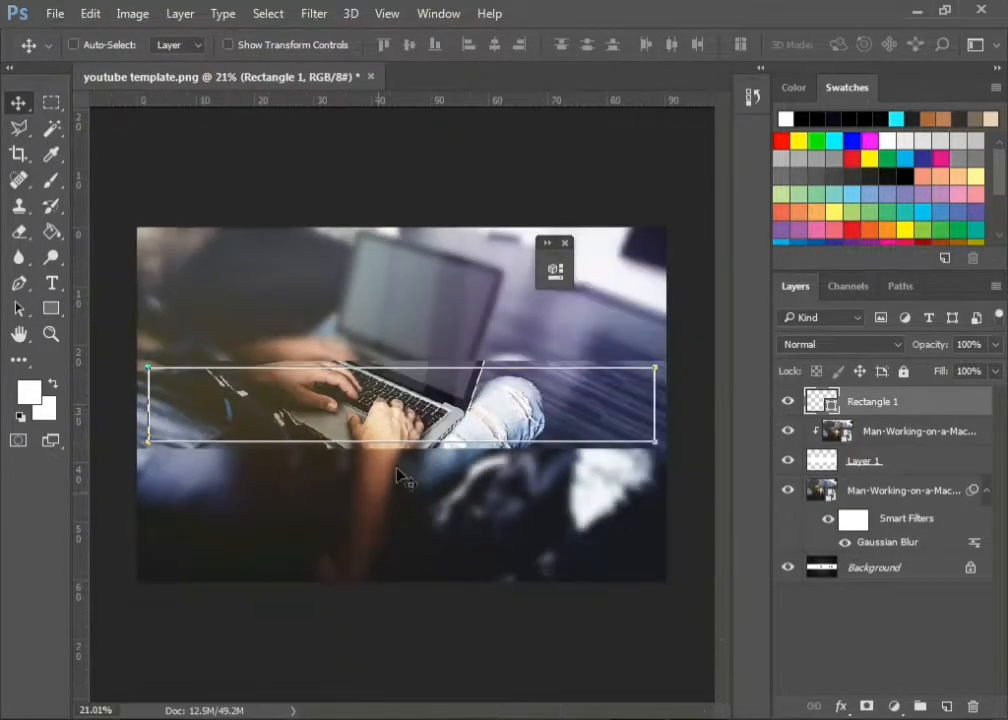
pyautogui.hotkey('alt', 'Tab')
pyautogui.moveTo(438, 168); pyautogui.dragTo(560, 372)
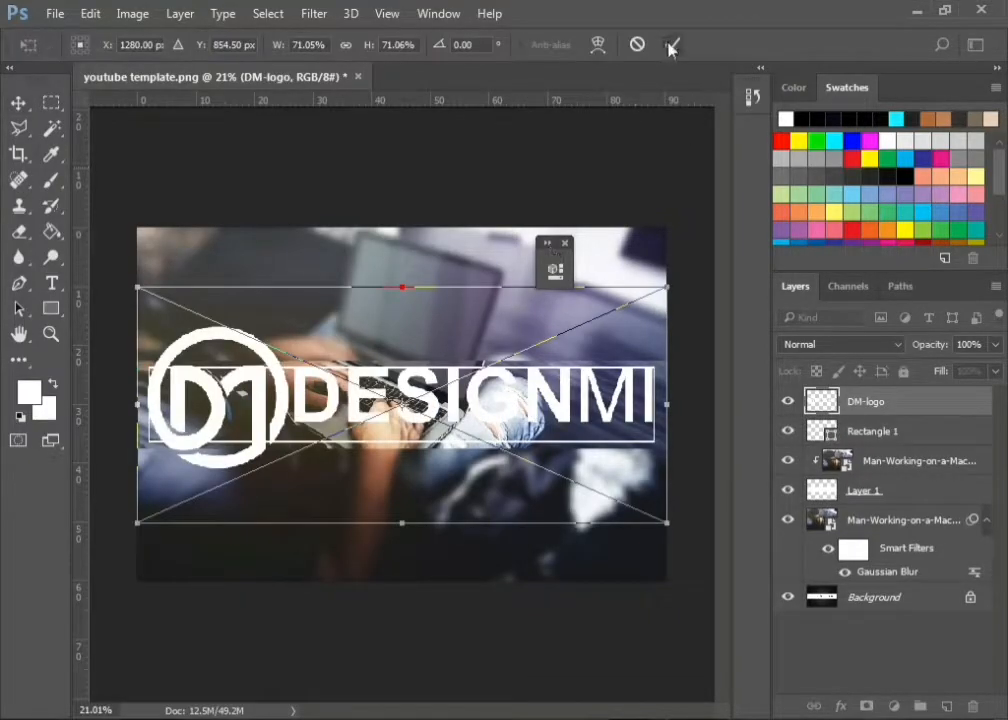
pyautogui.moveTo(667, 521); pyautogui.dragTo(468, 430)
pyautogui.click(670, 46)
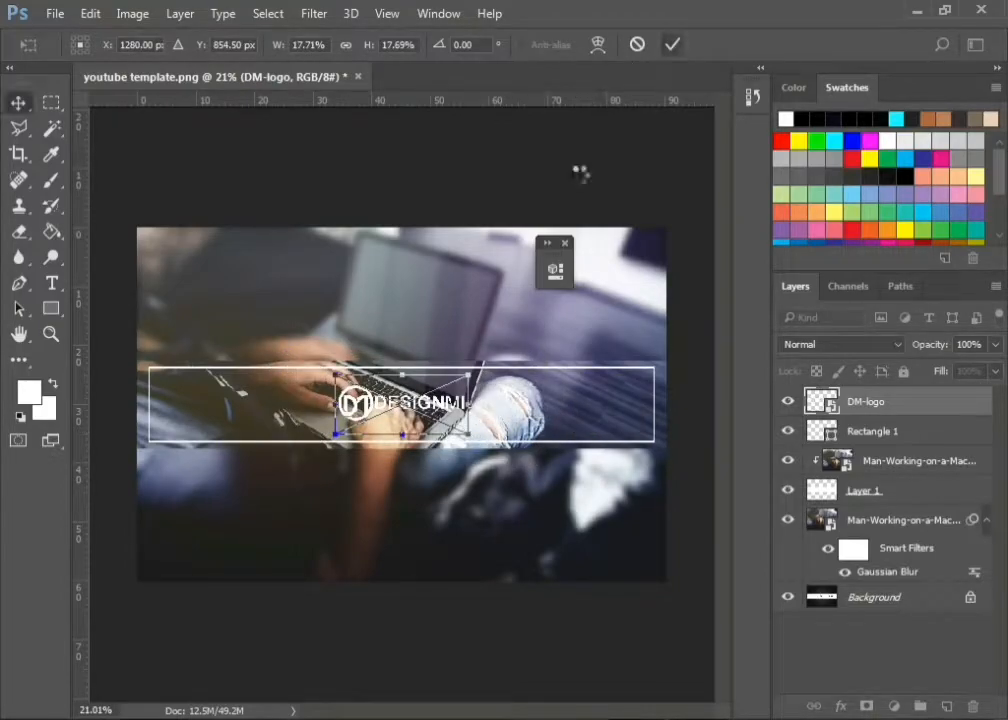
# Scale the logo down further around its centre to 9.69%
pyautogui.scroll(7, 460, 420)
pyautogui.hotkey('ctrl', 't')
pyautogui.moveTo(505, 462); pyautogui.dragTo(455, 437)
pyautogui.click(672, 45)
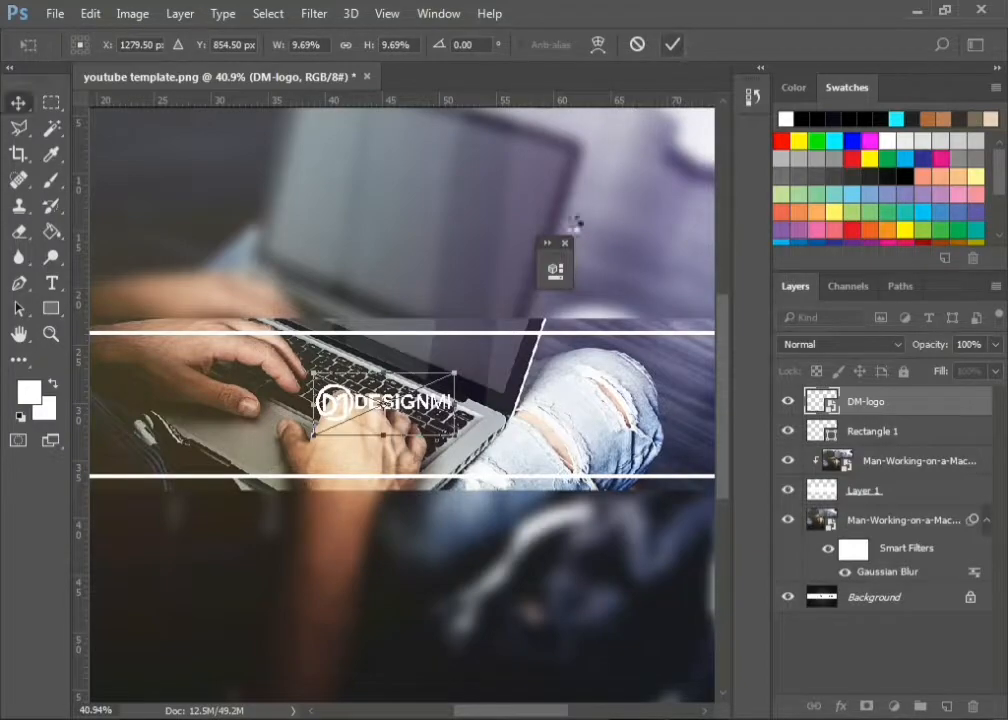
# Move only the logo straight down so it sits on the lower line of the white frame
pyautogui.keyDown('ctrl'); pyautogui.click(921, 440); pyautogui.keyUp('ctrl')
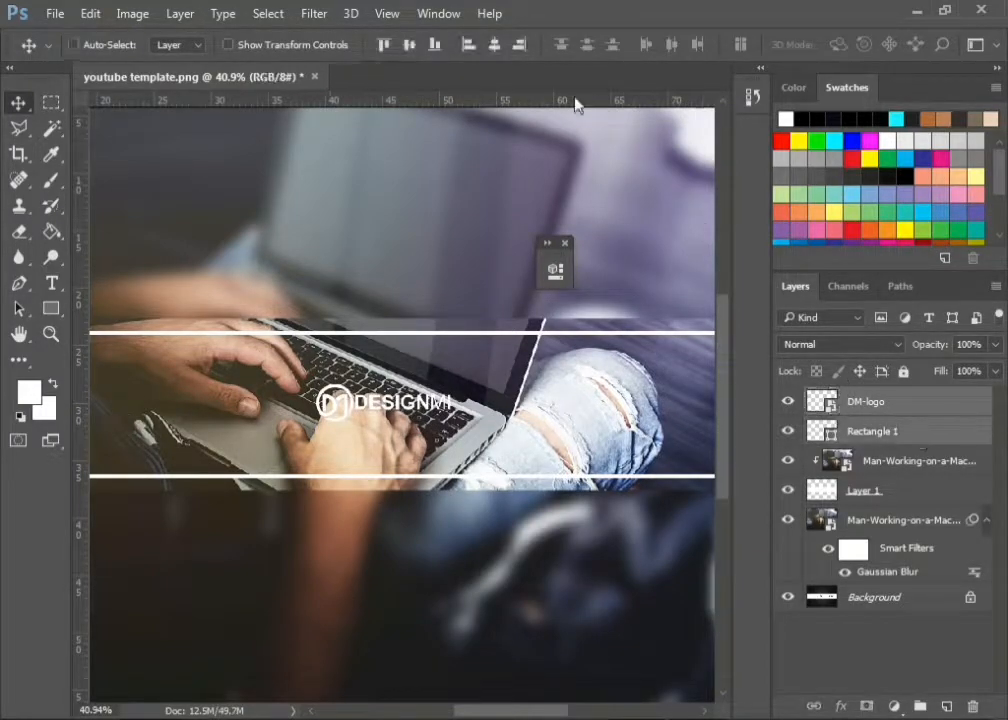
pyautogui.scroll(-1, 427, 322)
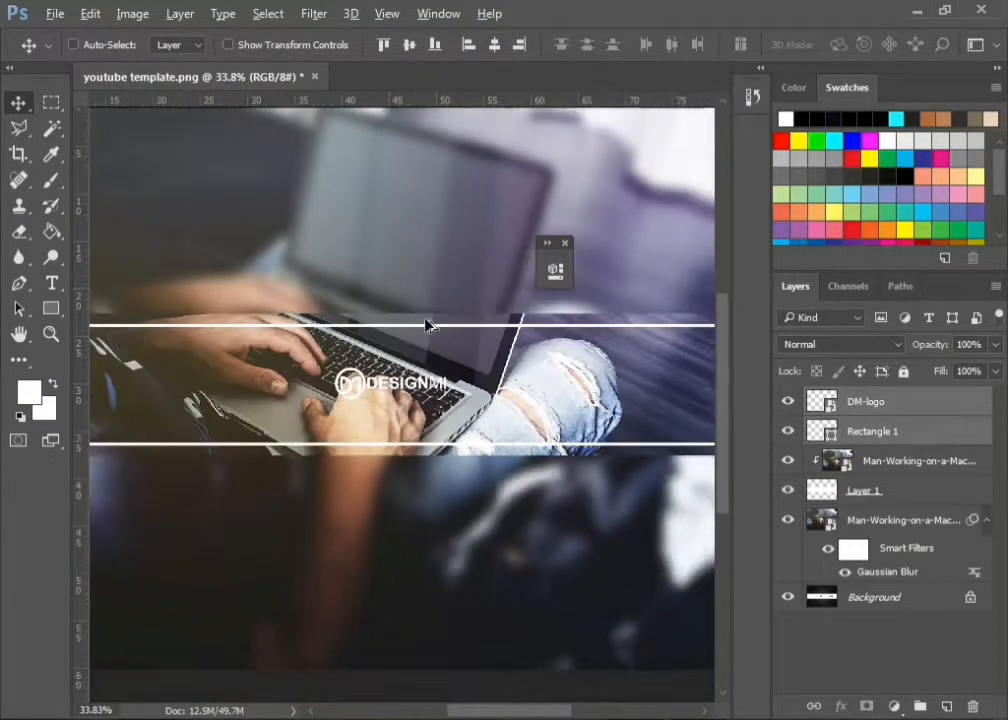
pyautogui.click(893, 400)
pyautogui.moveTo(425, 385); pyautogui.dragTo(425, 443)
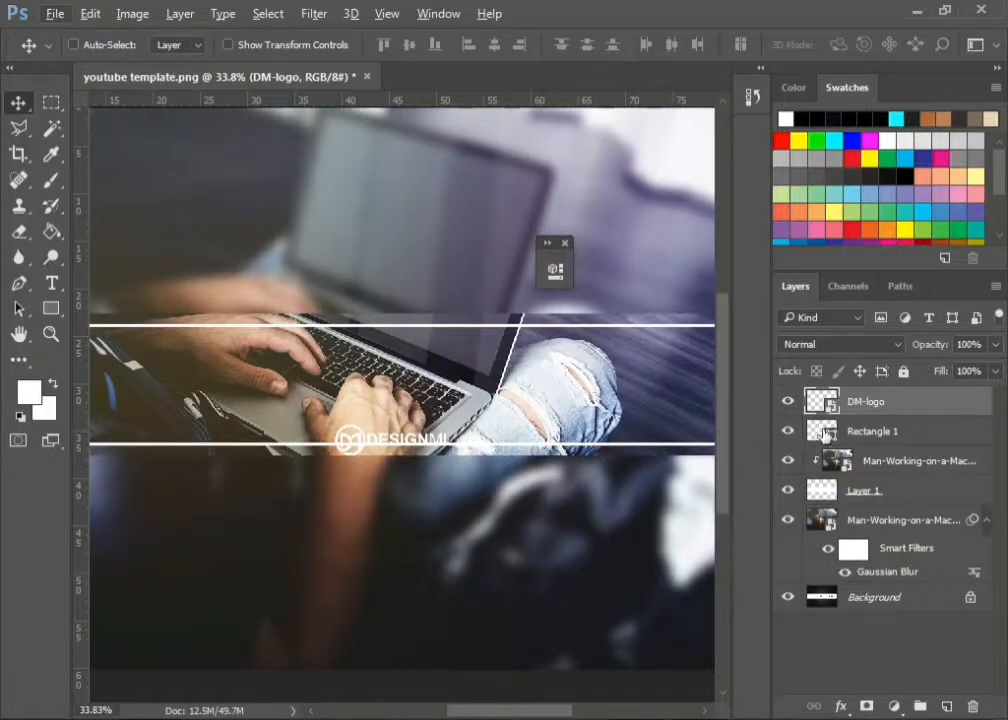
# Draw a solid white rectangle as wide as the logo, spanning the frame from its upper line to below its lower line
pyautogui.press('u')
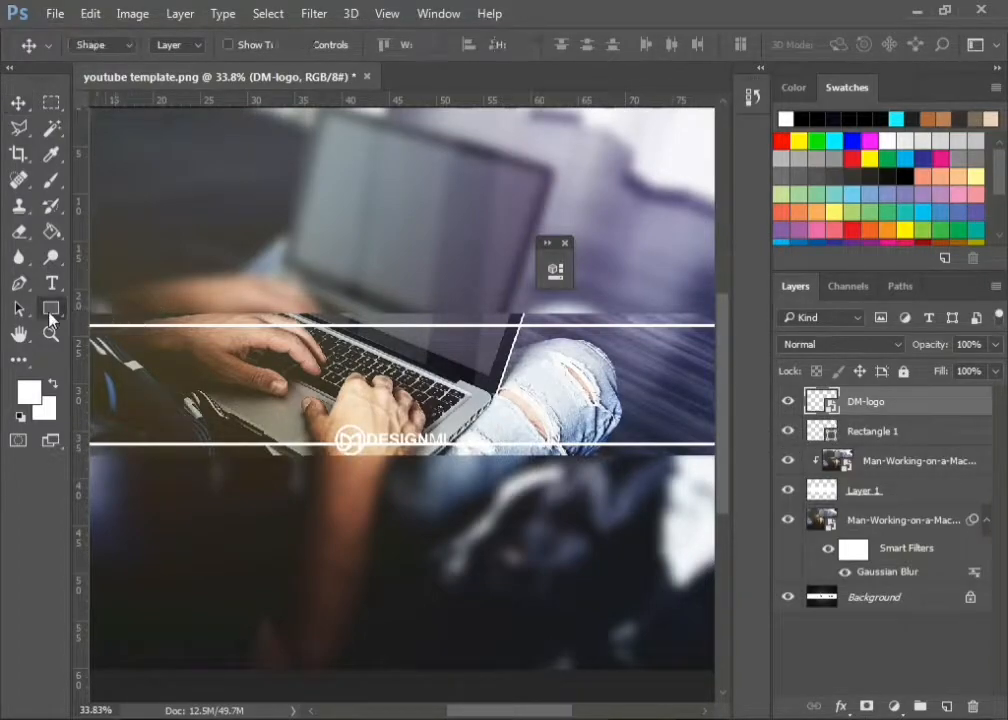
pyautogui.scroll(5, 367, 407)
pyautogui.scroll(-2, 346, 336)
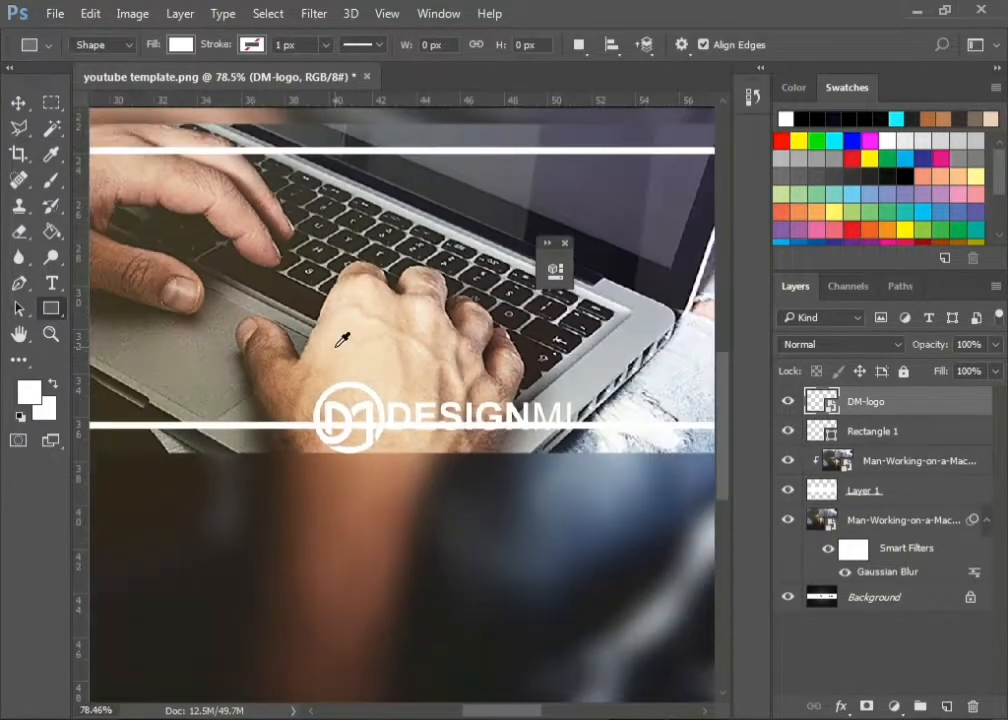
pyautogui.moveTo(306, 147); pyautogui.dragTo(572, 455)
pyautogui.click(497, 263)
pyautogui.press('v')
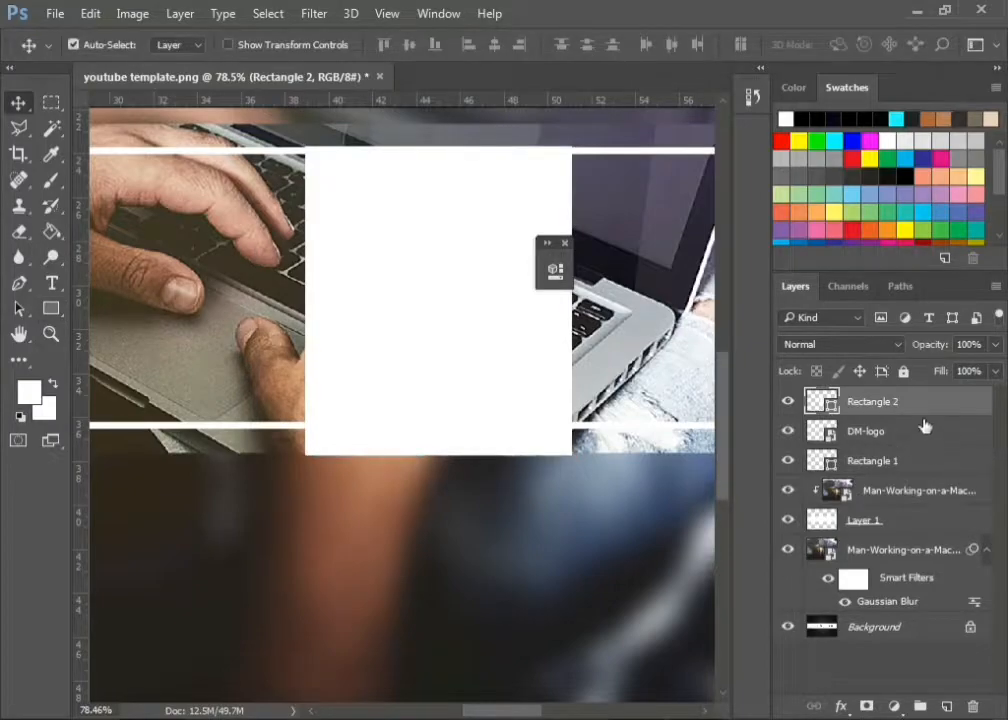
# Align the solid white rectangle, the logo and the frame to each other on their horizontal centres
pyautogui.keyDown('shift'); pyautogui.click(922, 461); pyautogui.keyUp('shift')
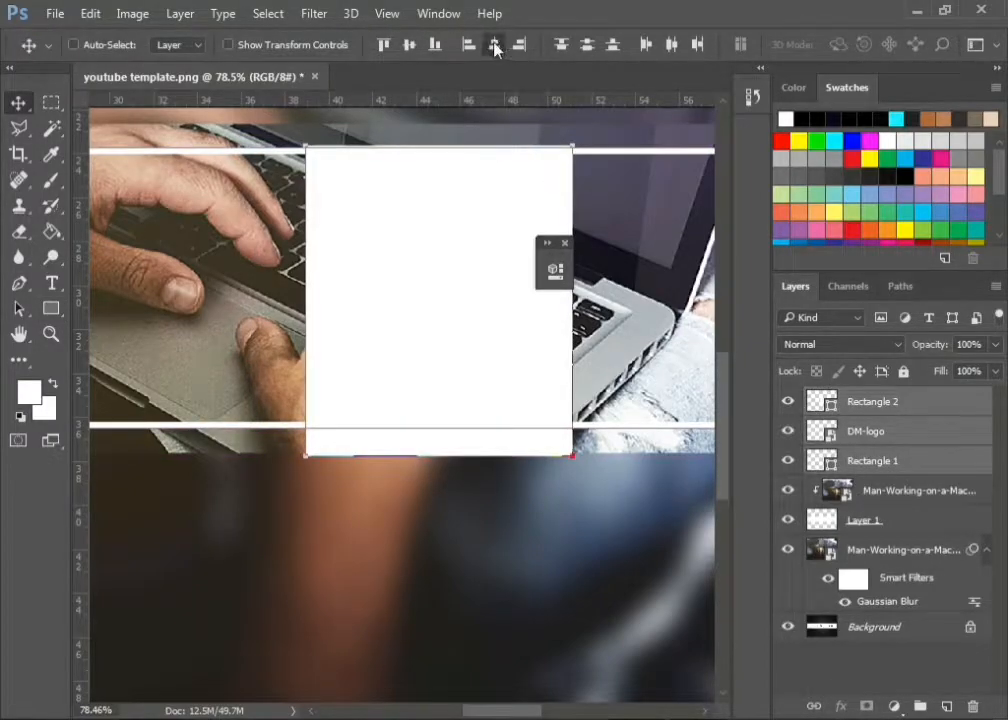
pyautogui.click(494, 45)
pyautogui.click(909, 441)
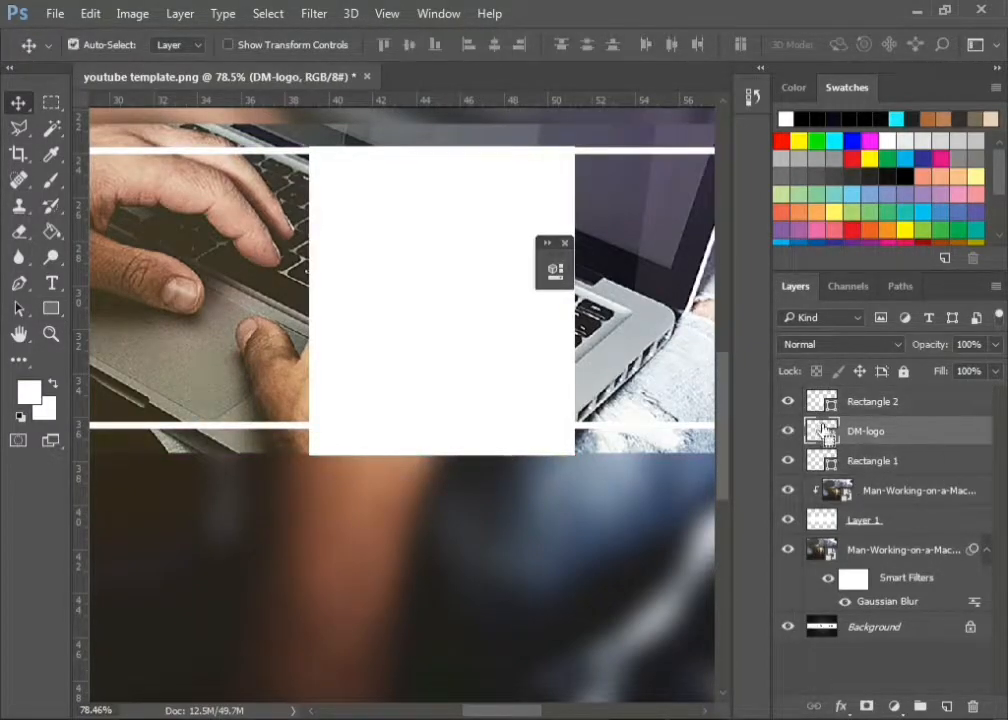
# Cut gaps in the frame lines with an inverted layer mask made from the solid rectangle's outline, and hide that rectangle
pyautogui.click(850, 402)
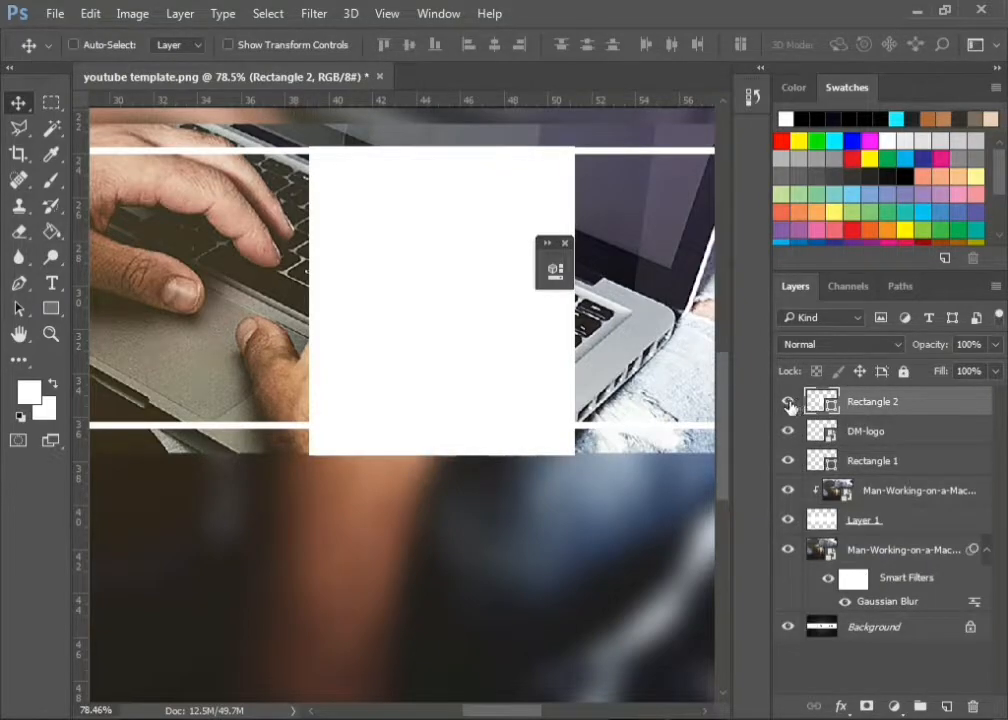
pyautogui.keyDown('ctrl'); pyautogui.click(833, 404); pyautogui.keyUp('ctrl')
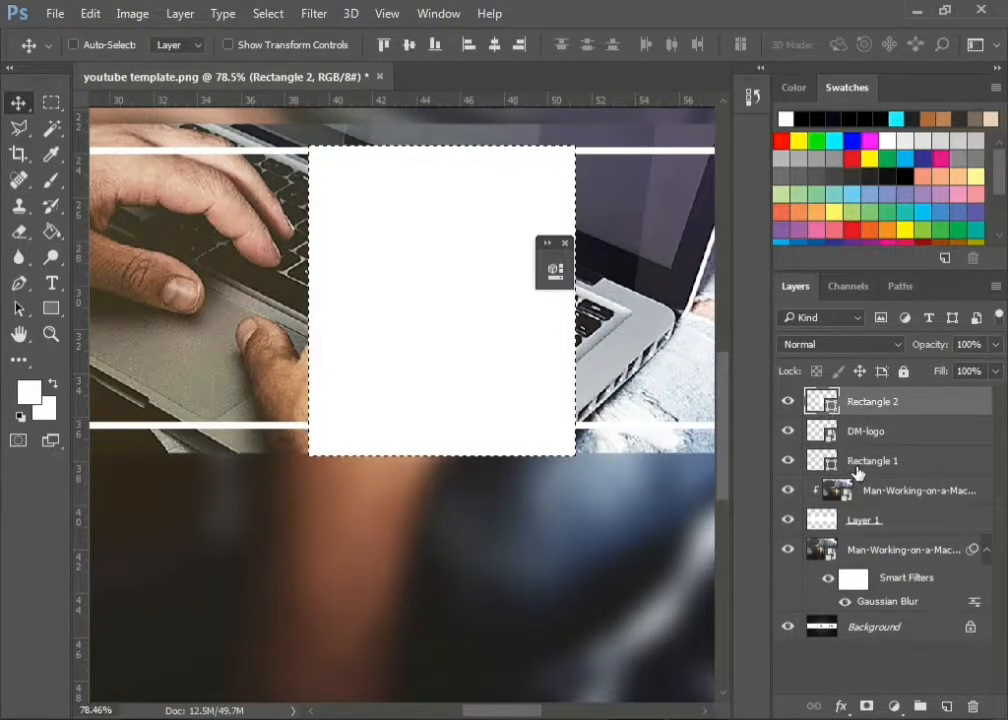
pyautogui.click(862, 461)
pyautogui.click(867, 707)
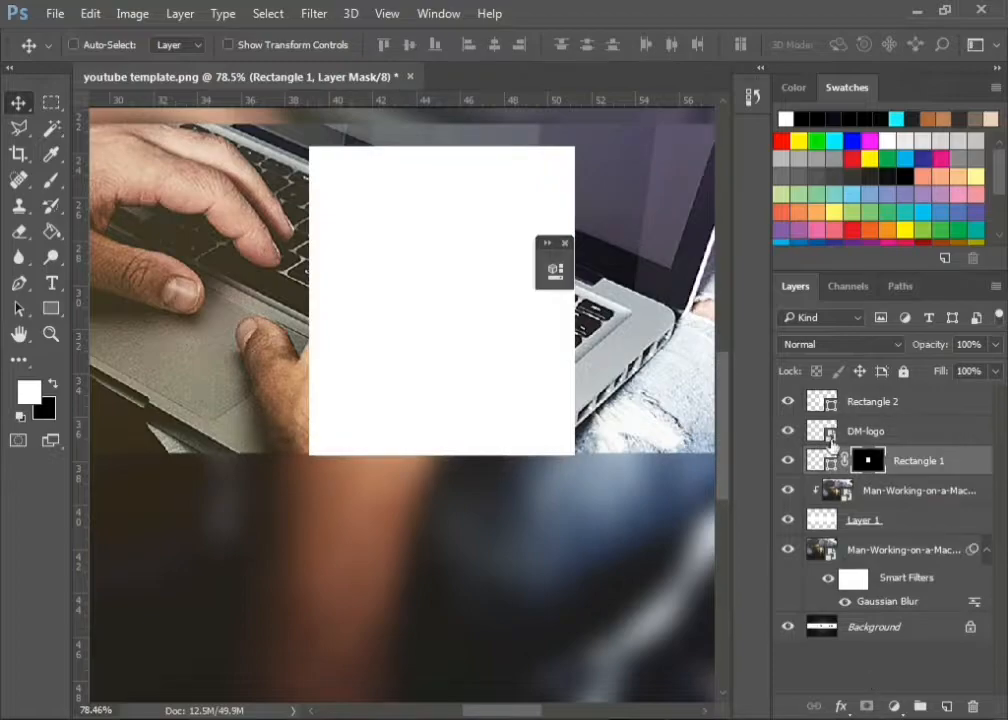
pyautogui.click(790, 402)
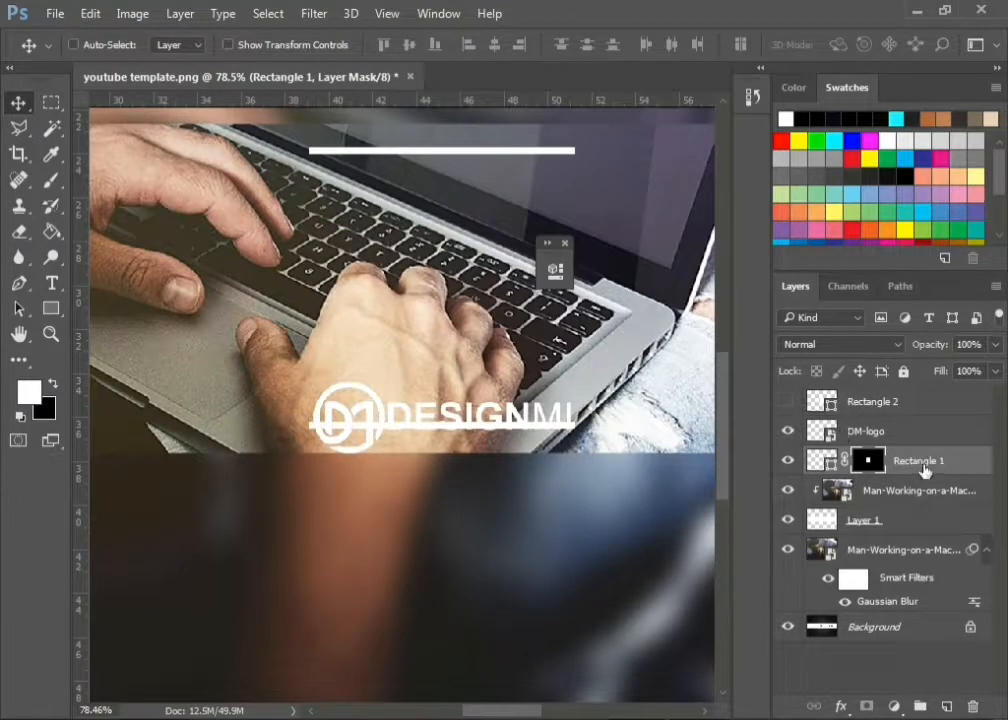
pyautogui.hotkey('ctrl', 'i')
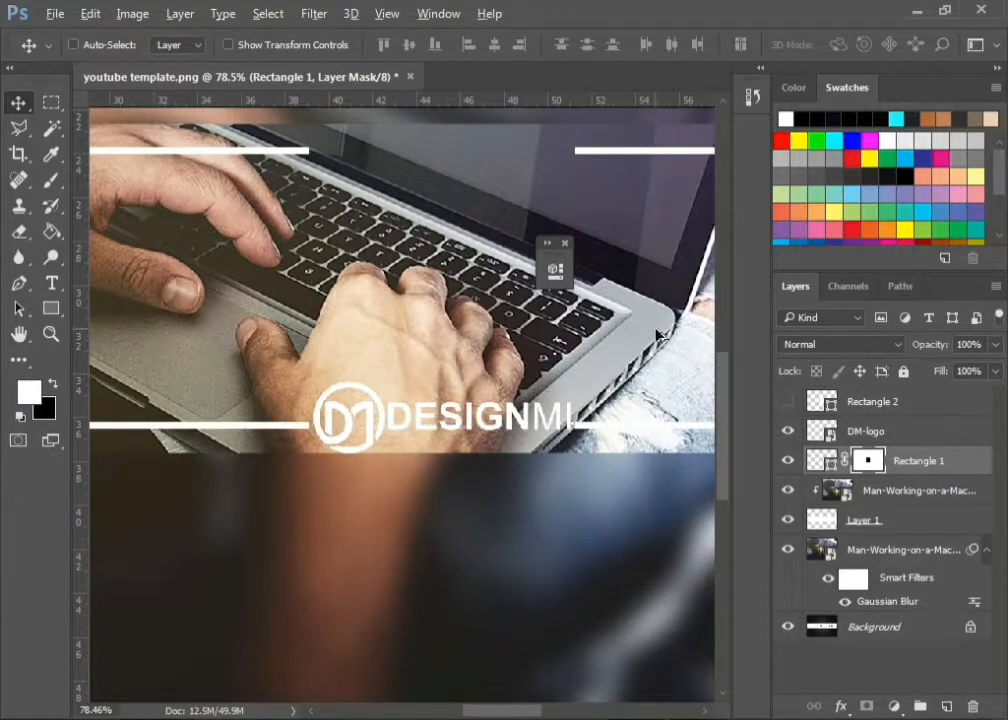
# Place the Pngtree round-corner social media logos image in the banner above the frame layer
pyautogui.scroll(-5, 502, 244)
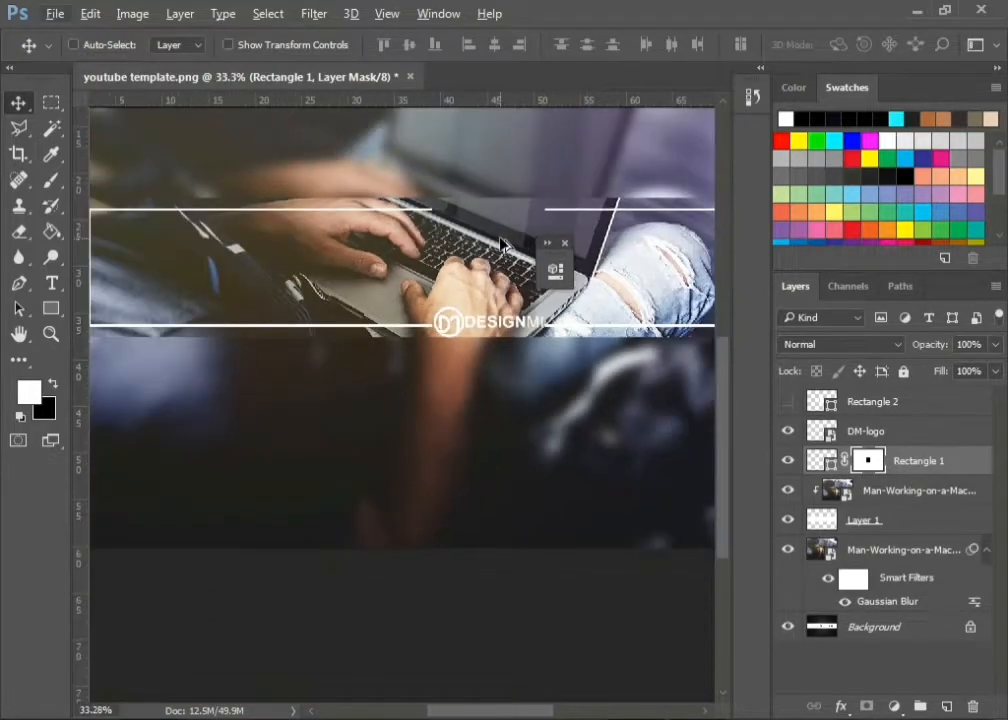
pyautogui.scroll(-2, 502, 244)
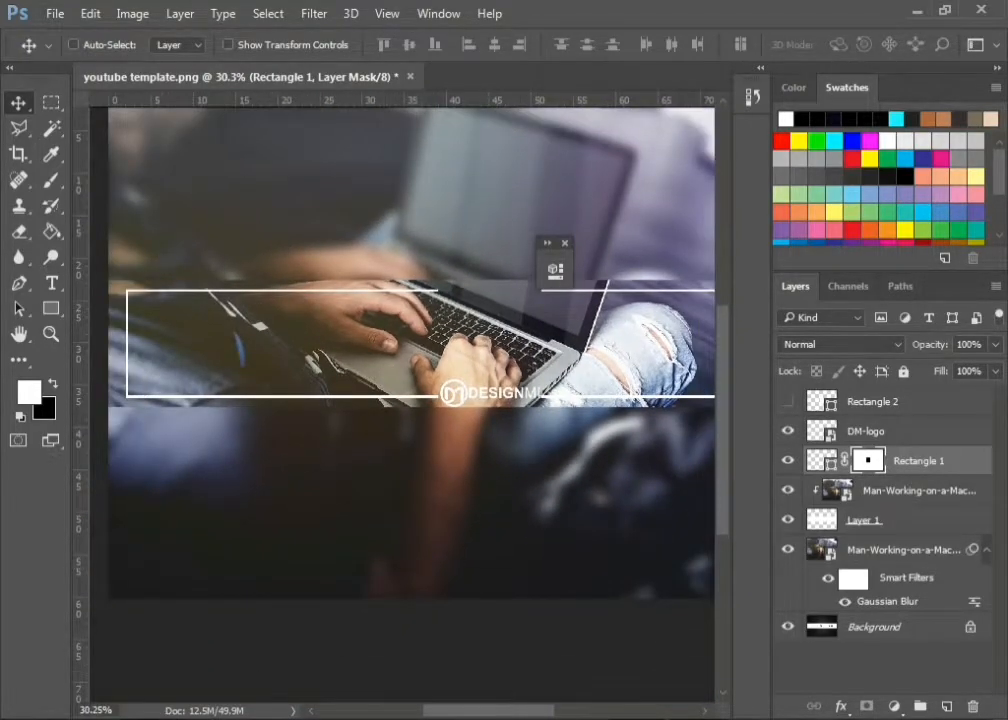
pyautogui.hotkey('alt', 'Tab')
pyautogui.moveTo(425, 257); pyautogui.dragTo(587, 338)
pyautogui.click(673, 45)
# Copy the Twitter and Facebook icons from the icon sheet, each to its own layer, using rectangular selections
pyautogui.scroll(8, 220, 241)
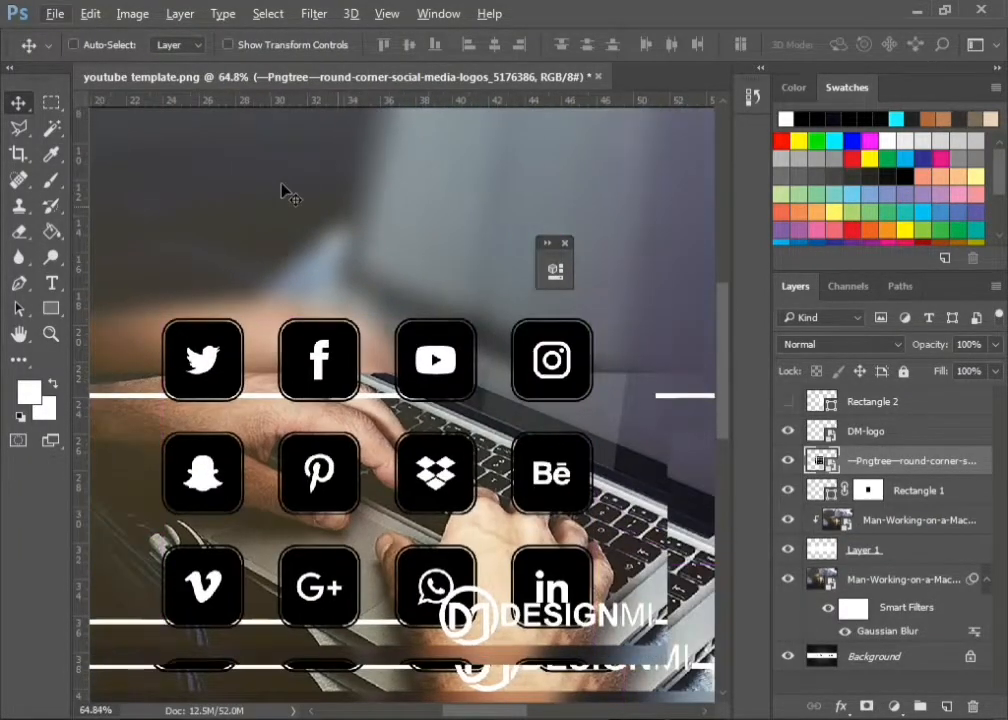
pyautogui.scroll(-2, 281, 184)
pyautogui.click(52, 102)
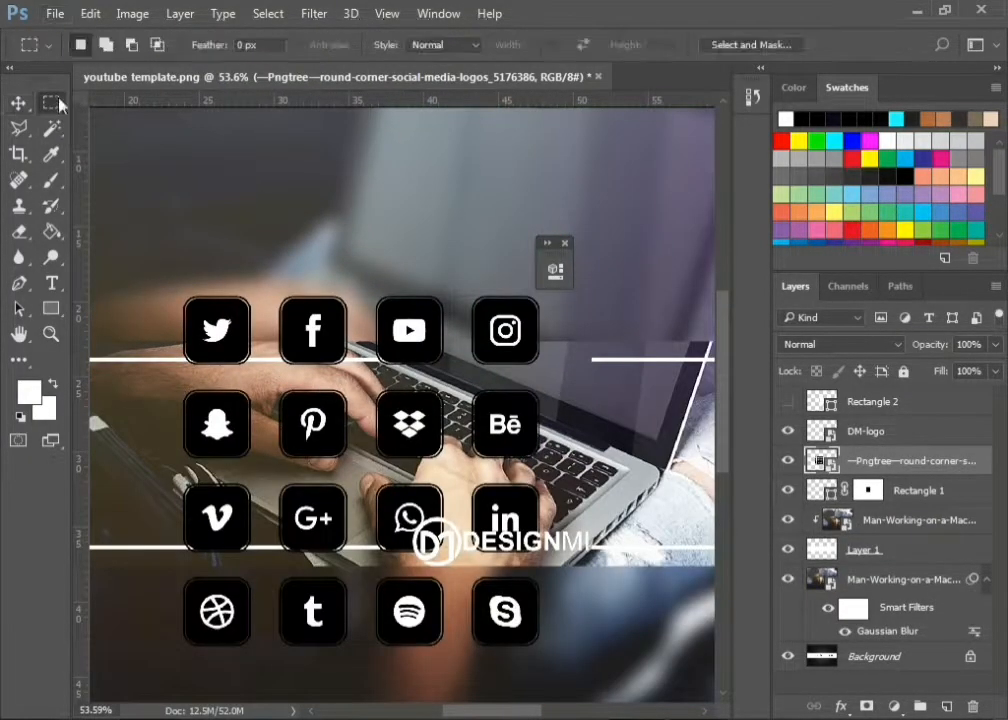
pyautogui.moveTo(174, 284); pyautogui.dragTo(263, 372)
pyautogui.hotkey('ctrl', 'j')
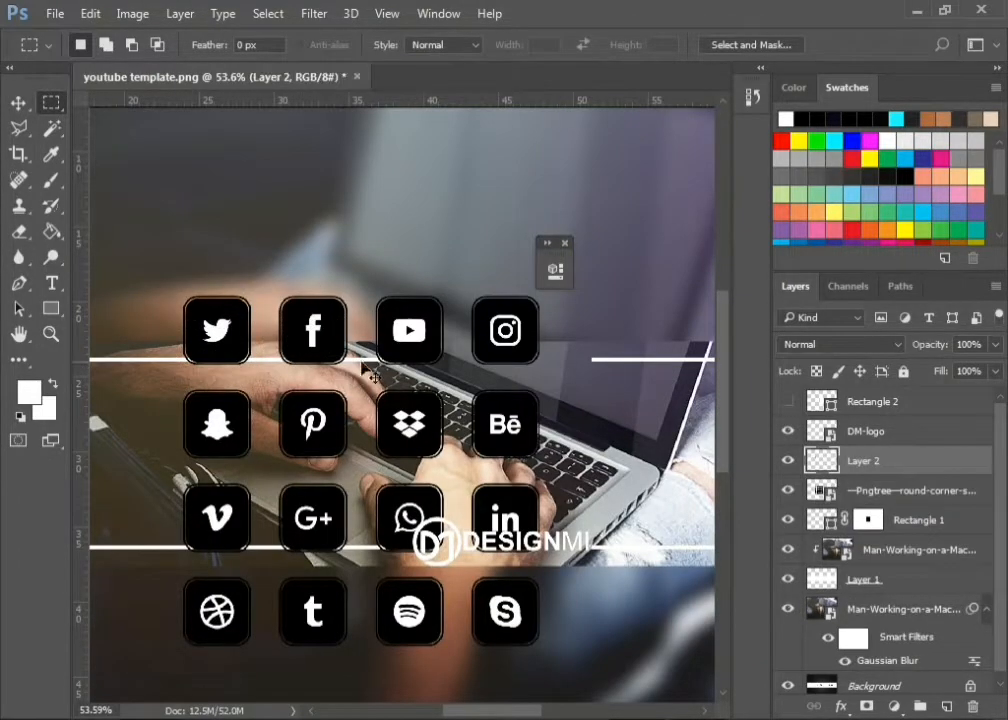
pyautogui.click(858, 492)
pyautogui.moveTo(268, 285); pyautogui.dragTo(352, 371)
pyautogui.hotkey('ctrl', 'j')
# Copy the Instagram and LinkedIn icons from the icon sheet, each to its own layer
pyautogui.click(858, 520)
pyautogui.moveTo(463, 280); pyautogui.dragTo(566, 376)
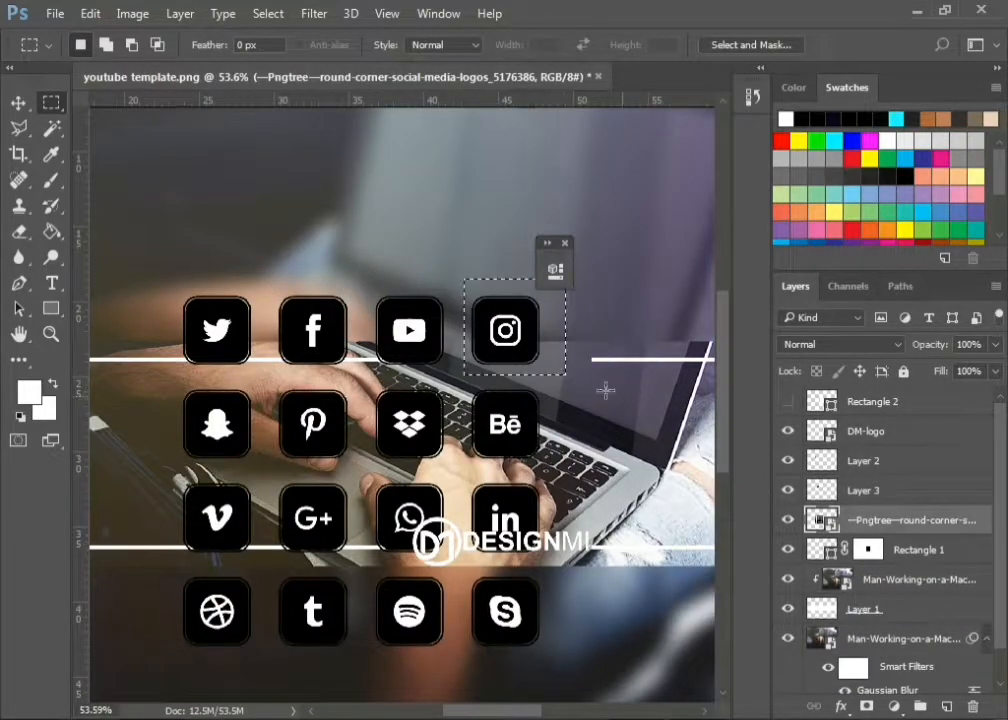
pyautogui.hotkey('ctrl', 'j')
pyautogui.click(843, 547)
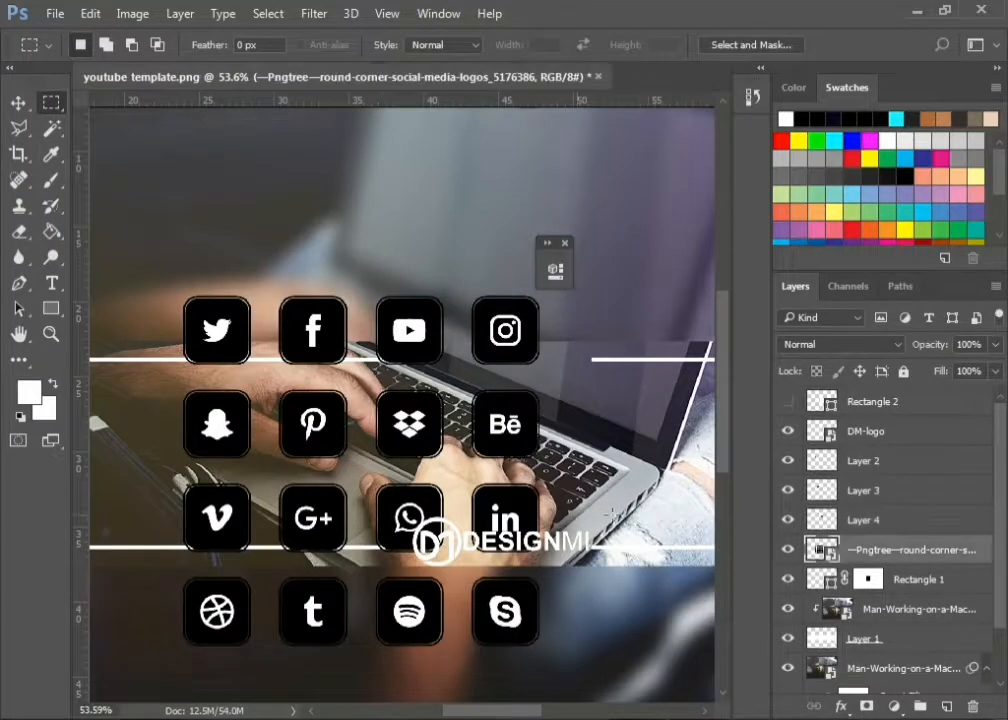
pyautogui.moveTo(464, 474); pyautogui.dragTo(562, 563)
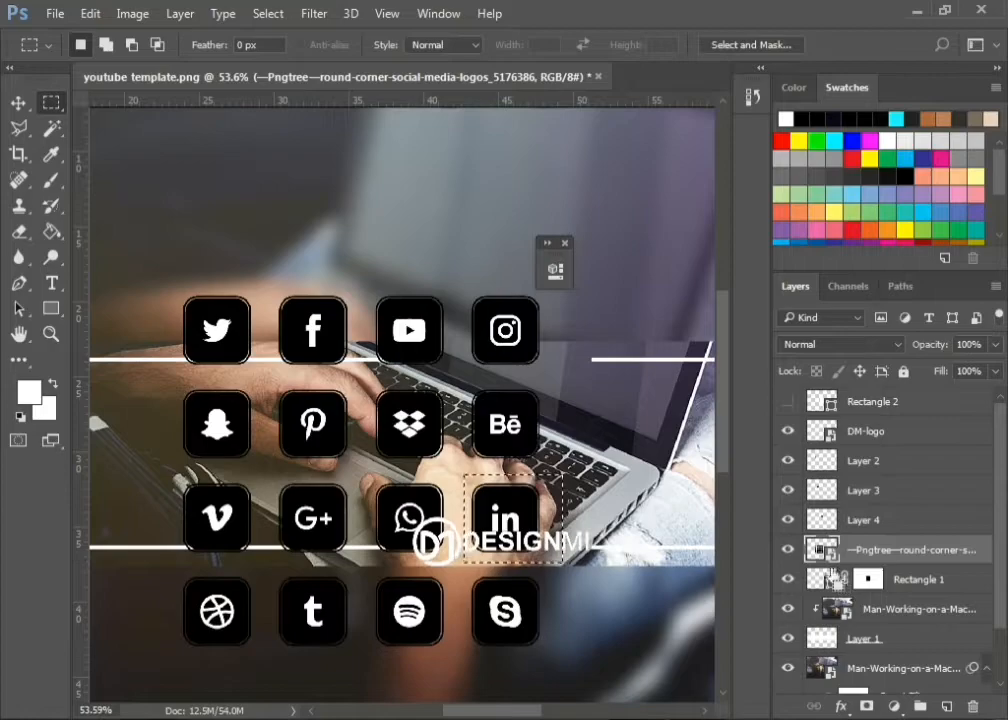
pyautogui.hotkey('ctrl', 'j')
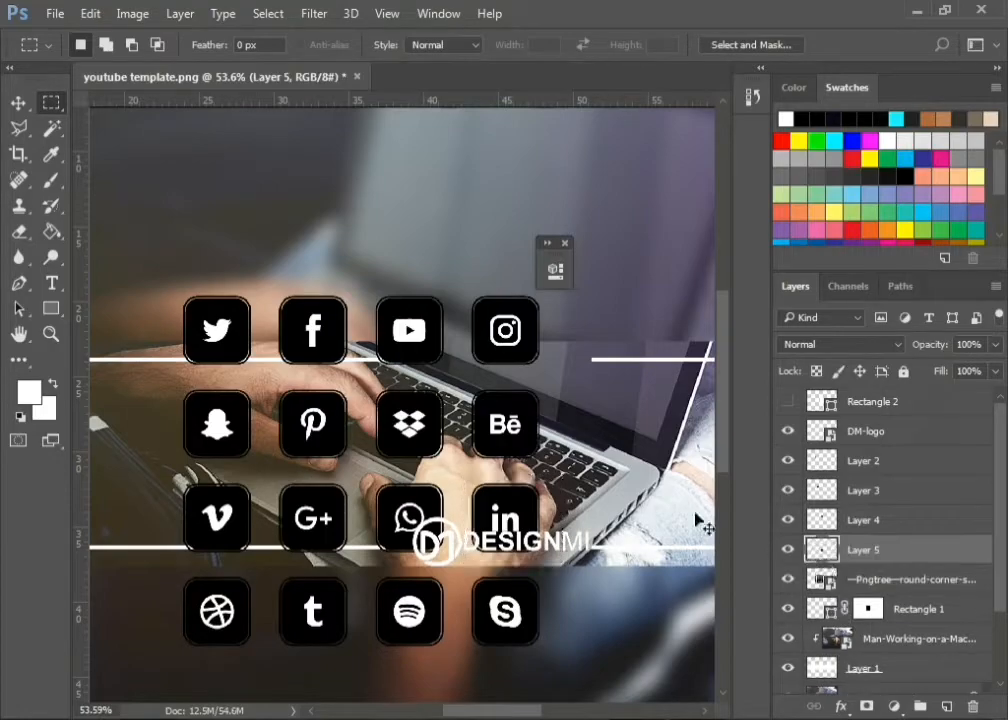
# Copy the Pinterest icon from the icon sheet to its own layer and hide the full sheet
pyautogui.click(849, 582)
pyautogui.moveTo(275, 383); pyautogui.dragTo(349, 460)
pyautogui.hotkey('ctrl', 'j')
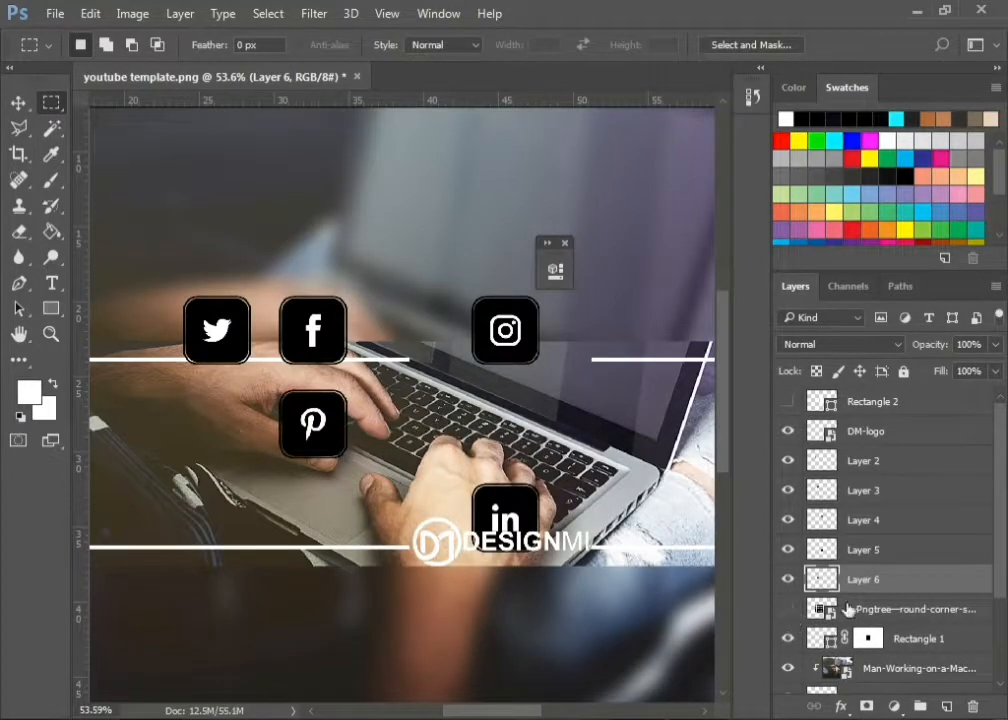
# Arrange the icons in one evenly spaced row in the order Twitter, Facebook, Pinterest, Instagram, LinkedIn
pyautogui.click(880, 459)
pyautogui.press('v')
pyautogui.moveTo(308, 441); pyautogui.dragTo(399, 356)
pyautogui.keyDown('ctrl'); pyautogui.click(321, 450); pyautogui.keyUp('ctrl')
pyautogui.keyDown('ctrl'); pyautogui.click(506, 341); pyautogui.keyUp('ctrl')
pyautogui.moveTo(506, 341); pyautogui.dragTo(467, 344)
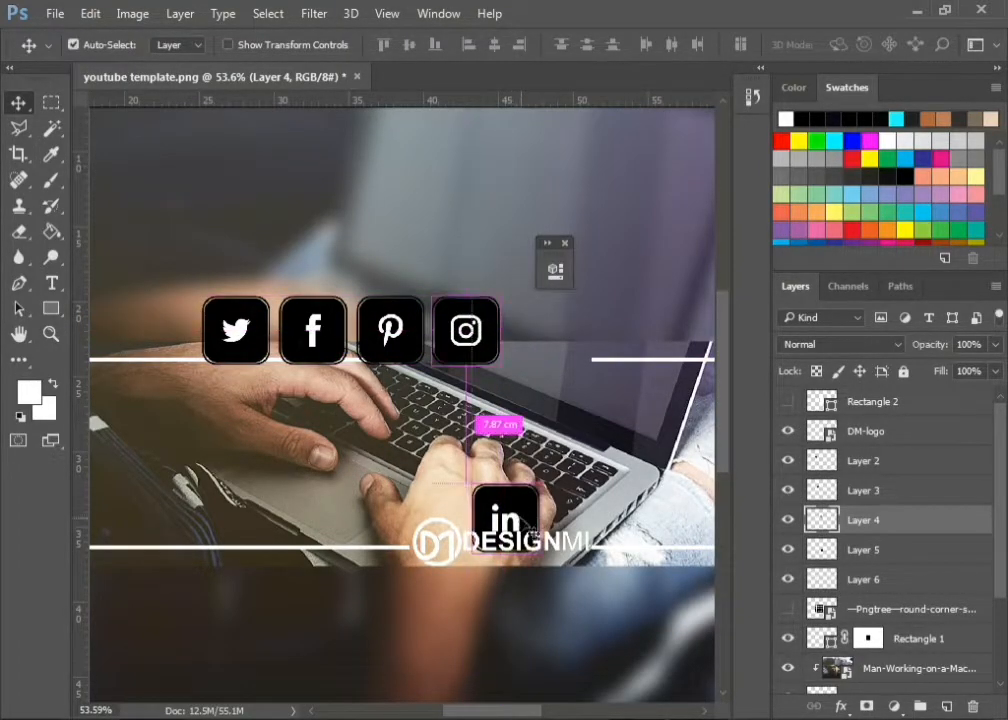
pyautogui.keyDown('ctrl'); pyautogui.click(507, 533); pyautogui.keyUp('ctrl')
pyautogui.moveTo(507, 533); pyautogui.dragTo(543, 335)
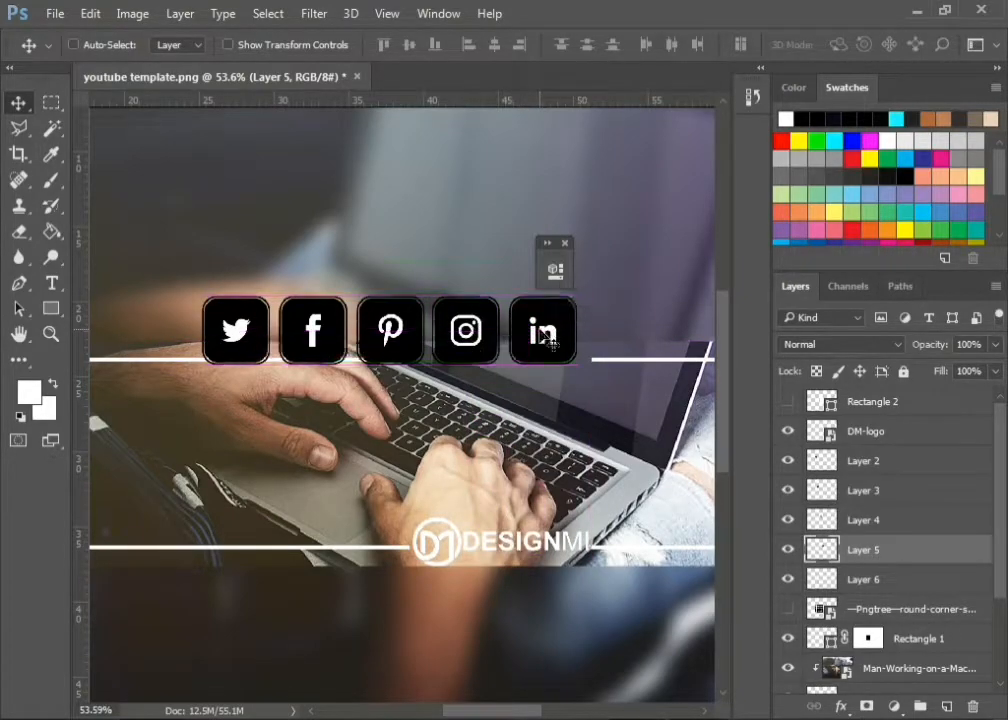
# Group the five icon layers, Layer 2 to Layer 6, and name the group "social media icons"
pyautogui.click(869, 460)
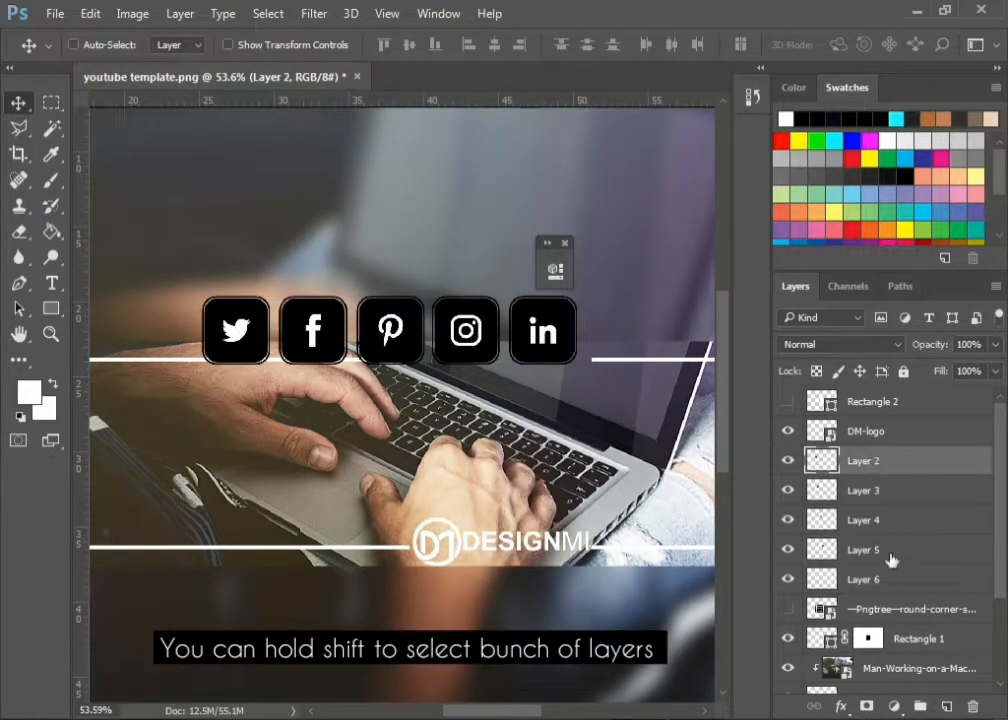
pyautogui.keyDown('shift'); pyautogui.click(882, 578); pyautogui.keyUp('shift')
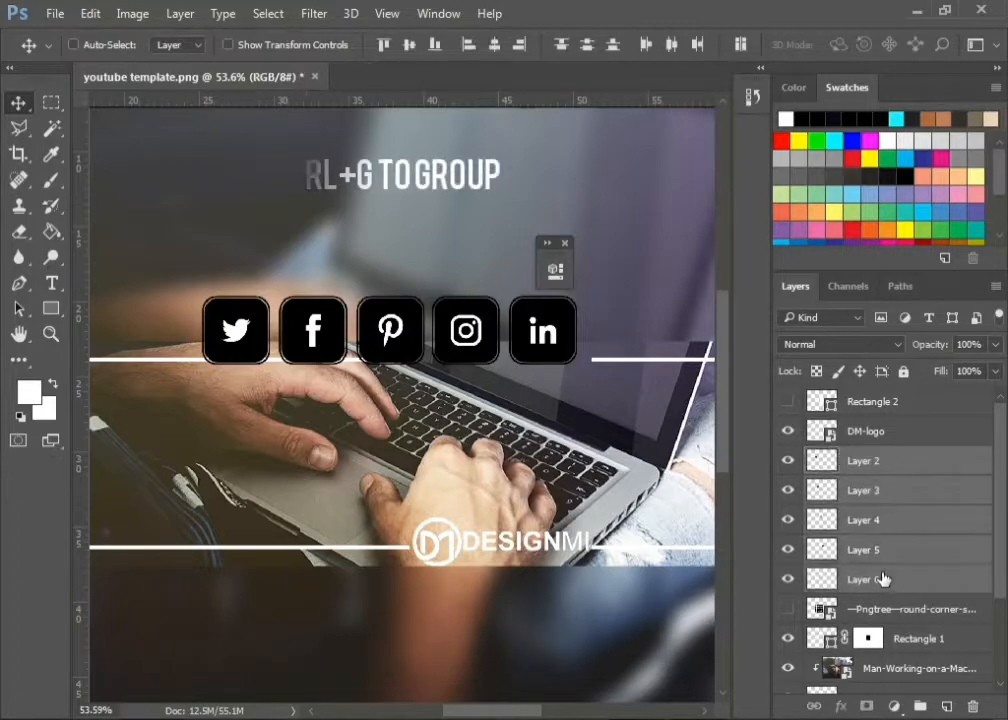
pyautogui.hotkey('ctrl', 'g')
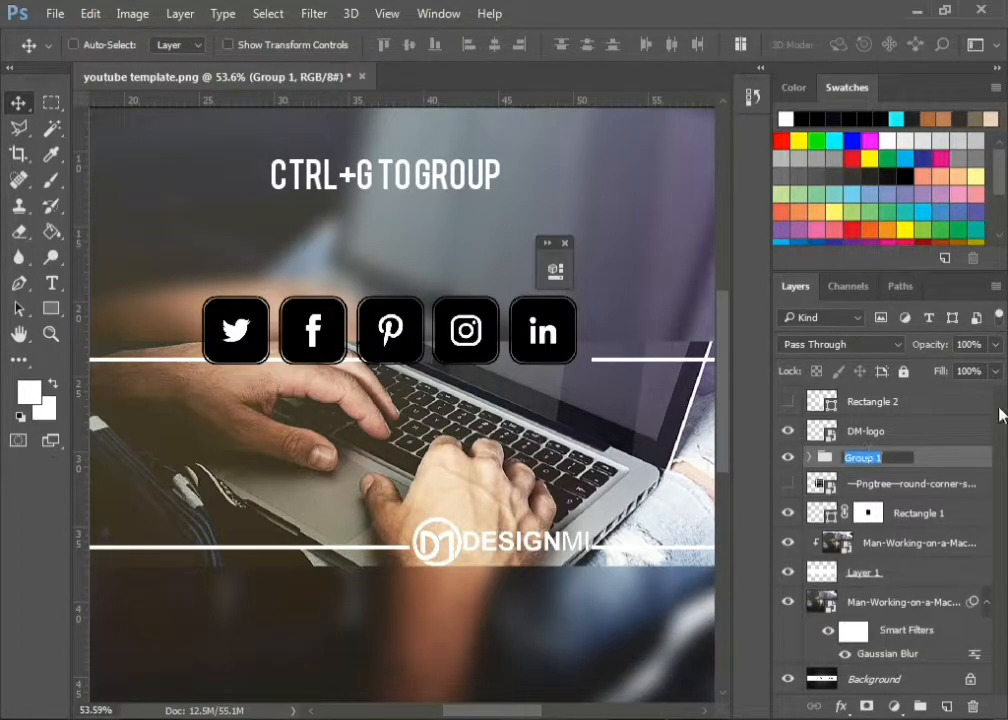
pyautogui.write('soc')
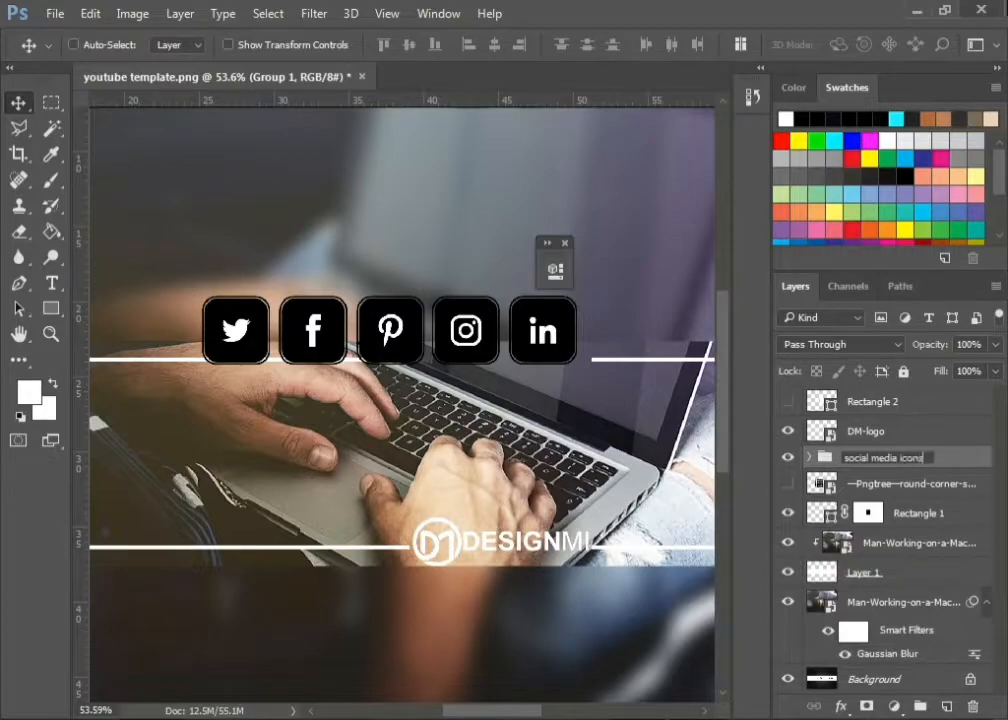
pyautogui.write('ial media icons')
pyautogui.press('Return')
# Center the social media icons group in the gap of the frame's upper line and scale it to about 47%
pyautogui.moveTo(415, 340); pyautogui.dragTo(526, 371)
pyautogui.hotkey('ctrl', 't')
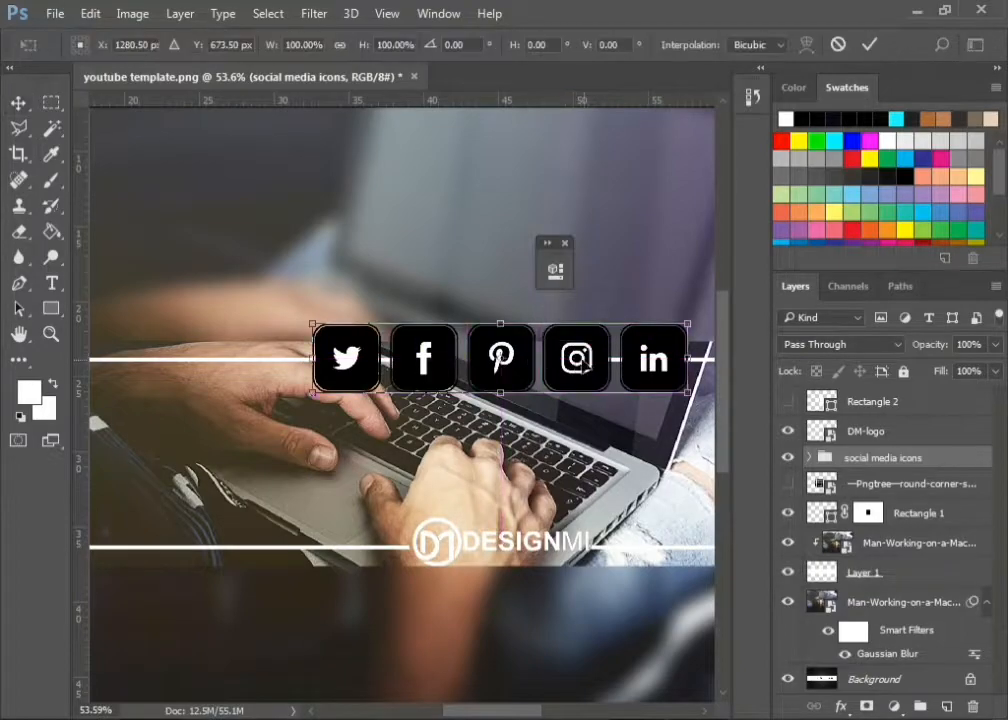
pyautogui.moveTo(676, 399); pyautogui.dragTo(589, 372)
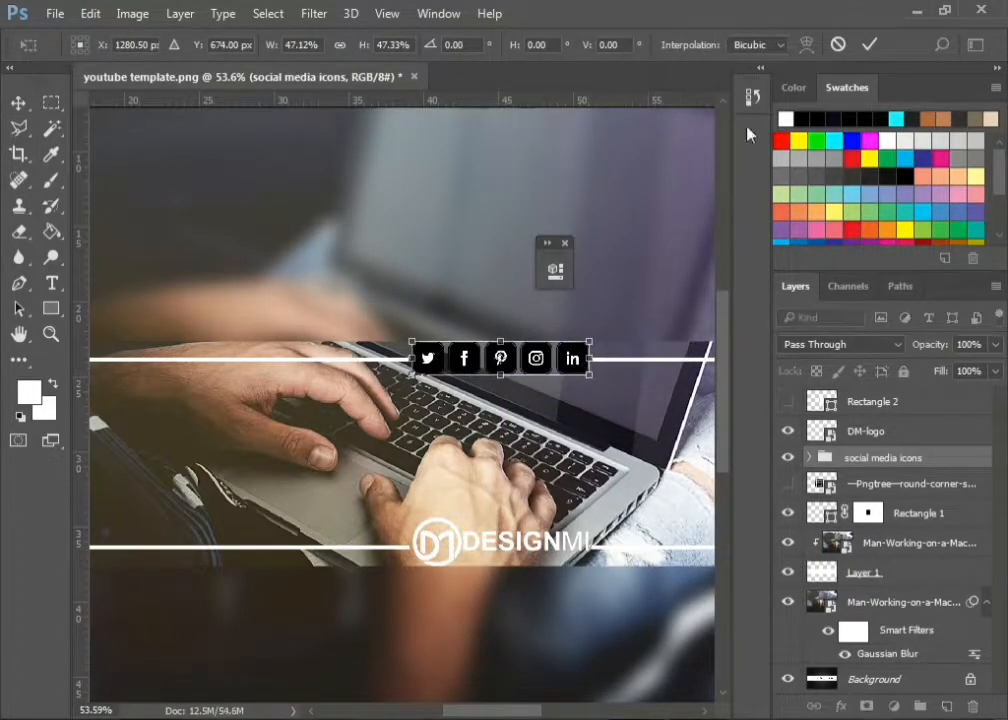
pyautogui.click(869, 44)
# Add an Invert adjustment layer clipped to the social media icons group
pyautogui.scroll(4, 500, 461)
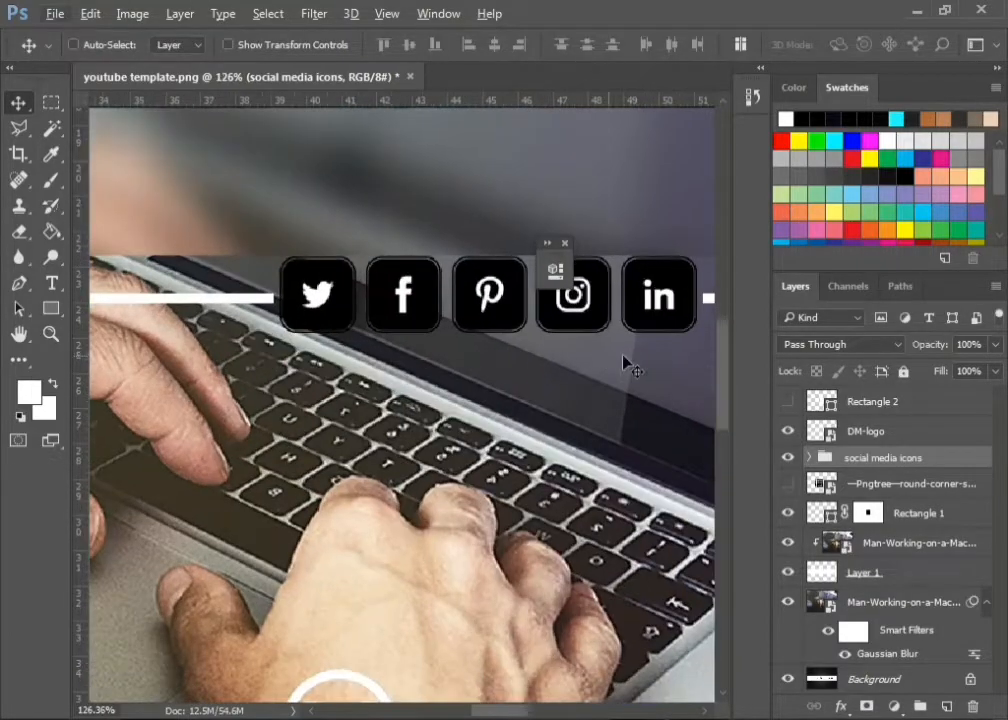
pyautogui.click(896, 705)
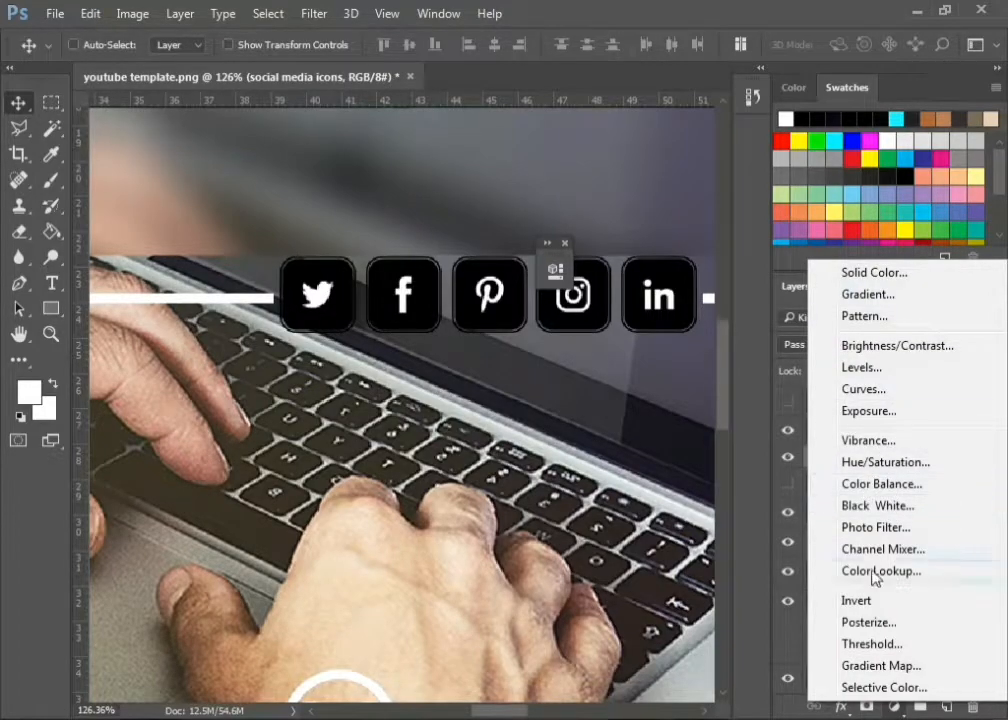
pyautogui.click(856, 600)
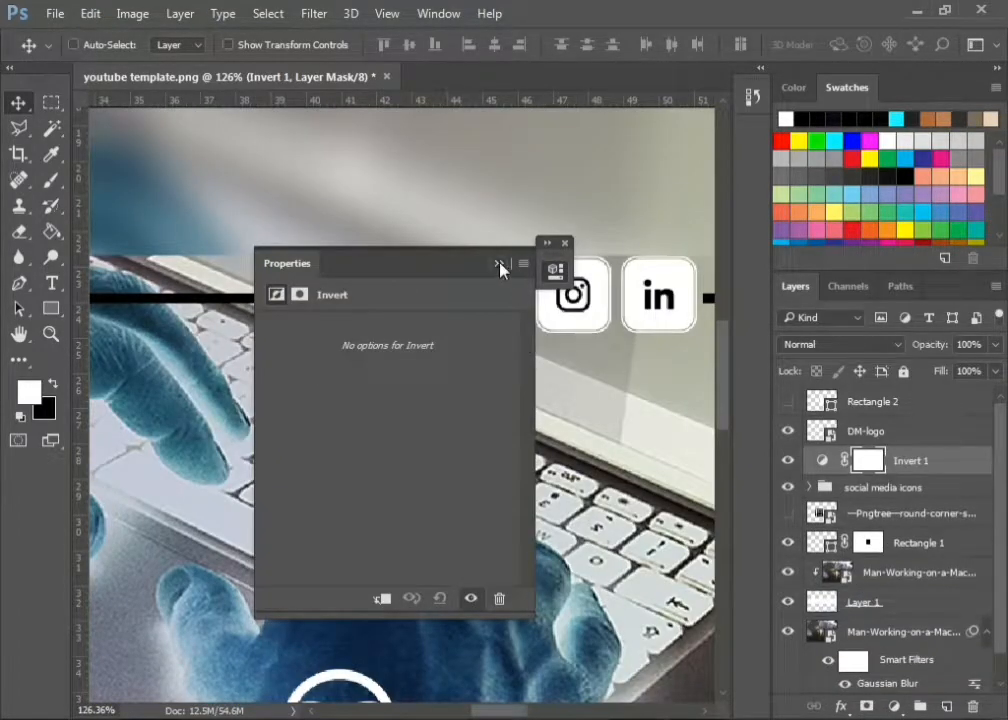
pyautogui.click(500, 265)
pyautogui.hotkey('ctrl', 'alt', 'g')
pyautogui.scroll(-8, 416, 344)
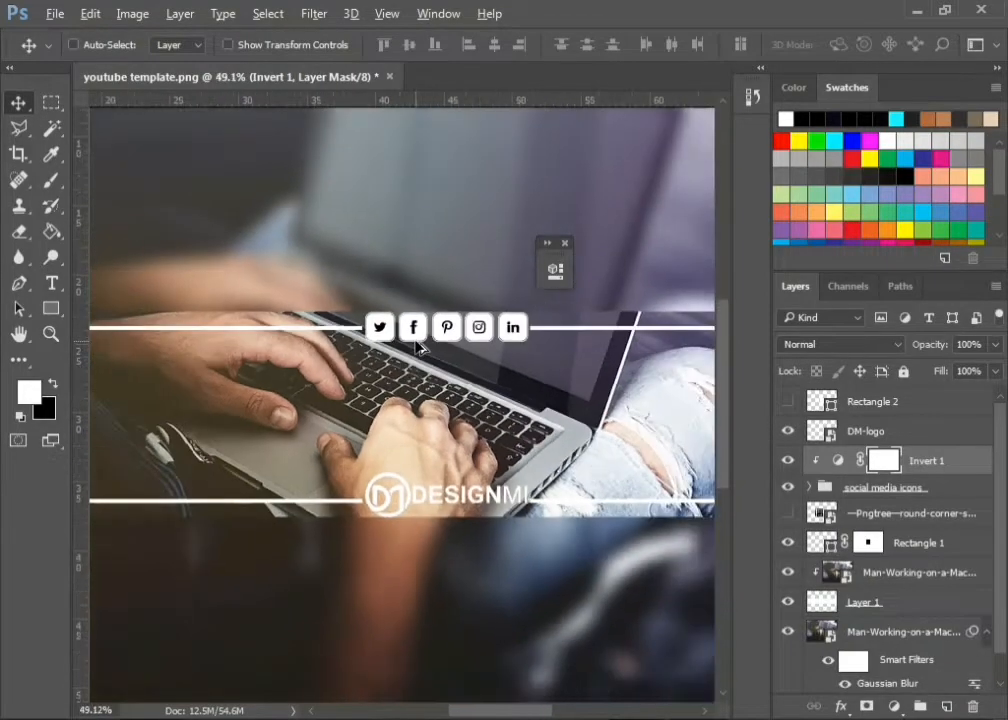
# Scale the social media icons group down to about 95% so it fits inside the gap in the frame line
pyautogui.hotkey('alt', '[')
pyautogui.hotkey('ctrl', 't')
pyautogui.scroll(8, 540, 340)
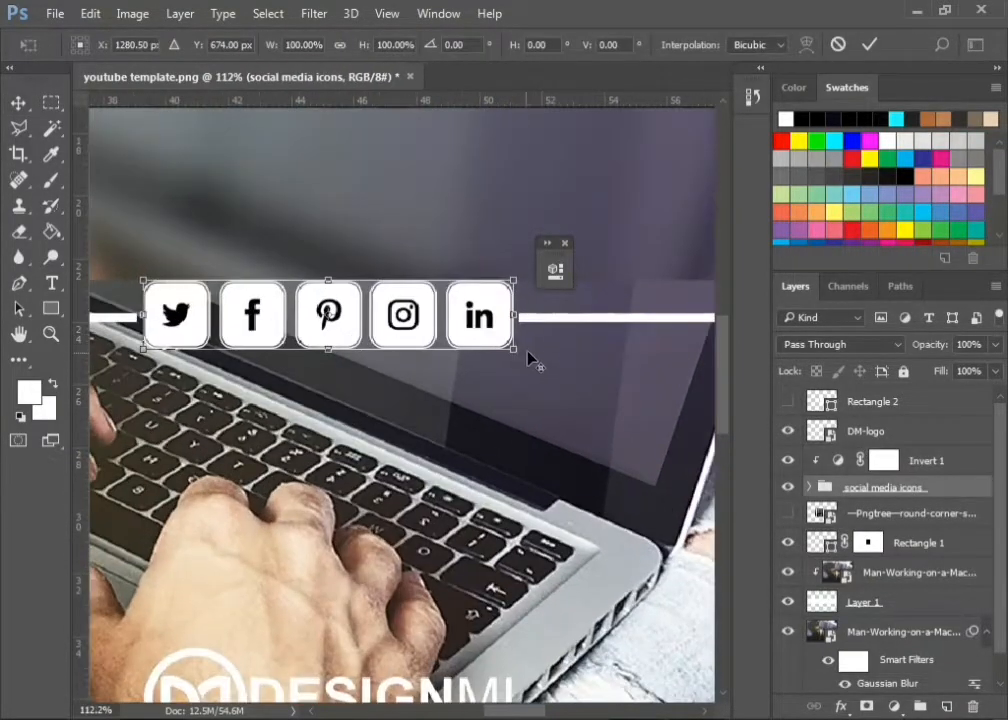
pyautogui.moveTo(513, 348); pyautogui.dragTo(501, 347)
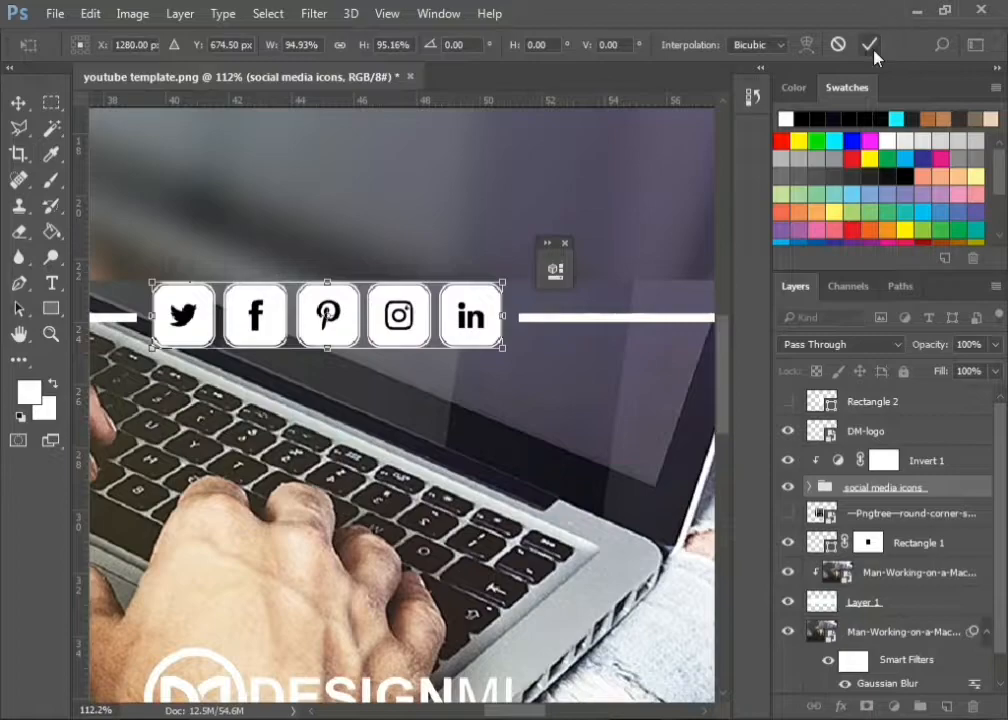
pyautogui.click(871, 47)
pyautogui.scroll(-3, 407, 223)
pyautogui.moveTo(387, 236); pyautogui.dragTo(382, 241)
pyautogui.scroll(-5, 382, 241)
# Widen the white frame, Rectangle 1, so its sides lie close to the canvas's side edges
pyautogui.click(885, 397)
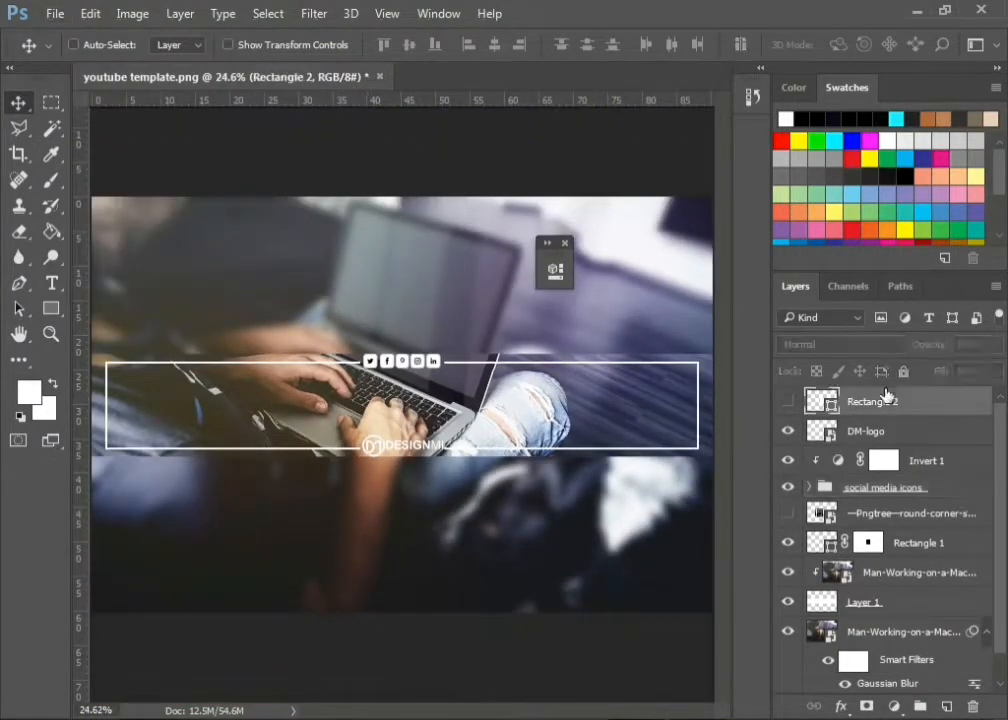
pyautogui.click(872, 428)
pyautogui.scroll(-1, 434, 405)
pyautogui.scroll(2, 434, 405)
pyautogui.click(836, 543)
pyautogui.hotkey('ctrl', 't')
pyautogui.scroll(-3, 661, 455)
pyautogui.moveTo(646, 405); pyautogui.dragTo(652, 405)
pyautogui.click(285, 45)
pyautogui.click(869, 44)
pyautogui.scroll(3, 435, 385)
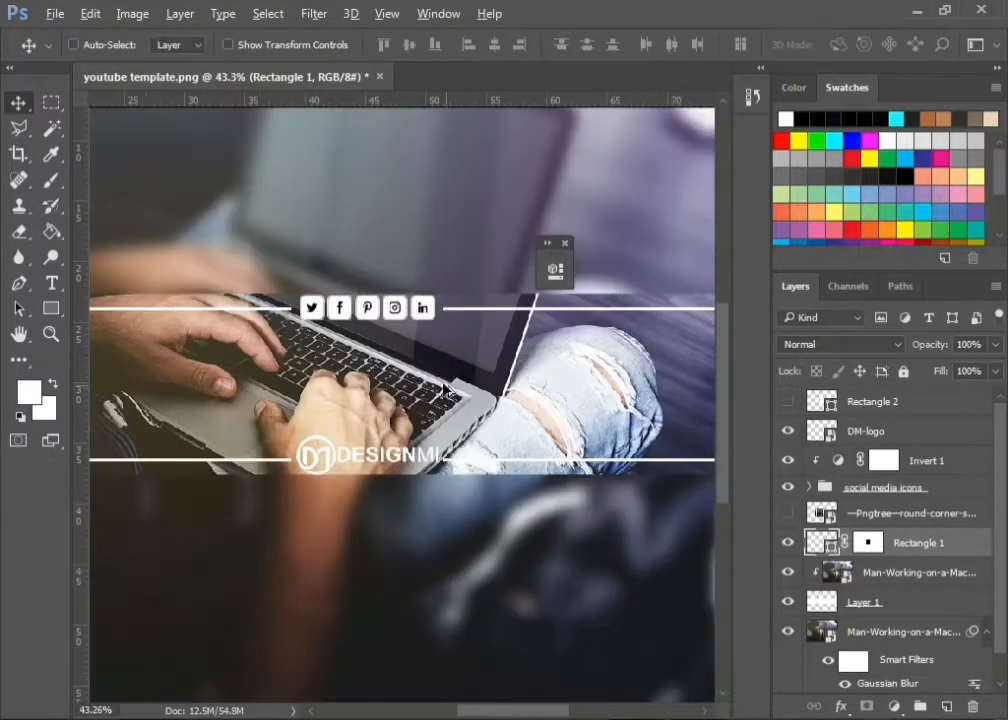
pyautogui.scroll(-3, 434, 386)
# Add the white text "YOU IMAGINE WE DESIGN" in Gill Sans MT 72 pt on a new layer above DM-logo
pyautogui.click(890, 431)
pyautogui.press('t')
pyautogui.click(288, 376)
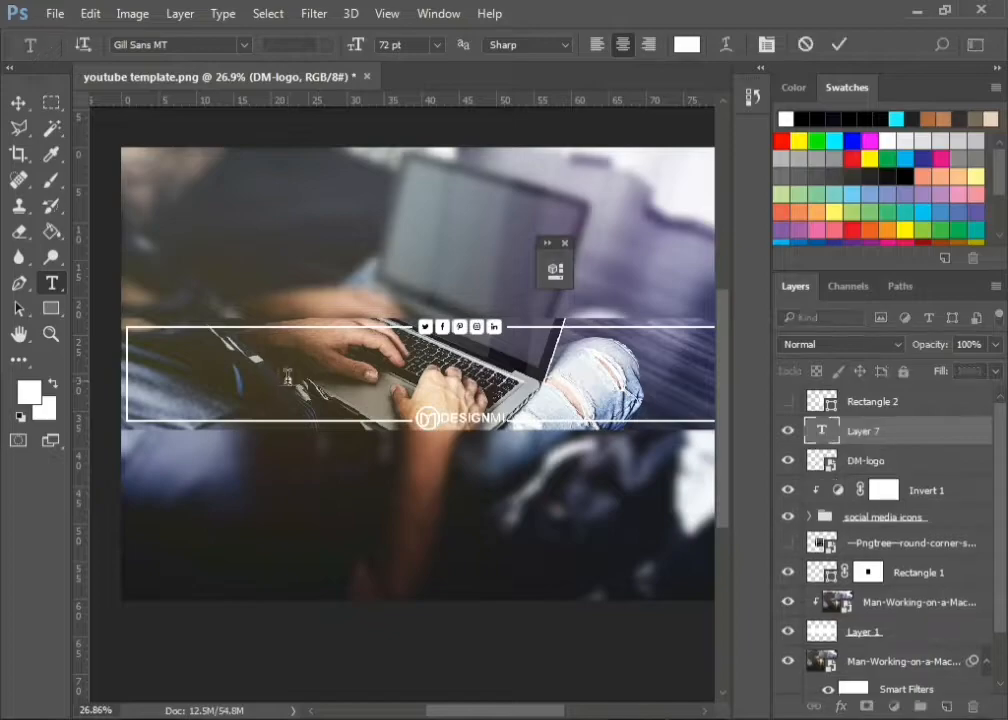
pyautogui.write('YOU')
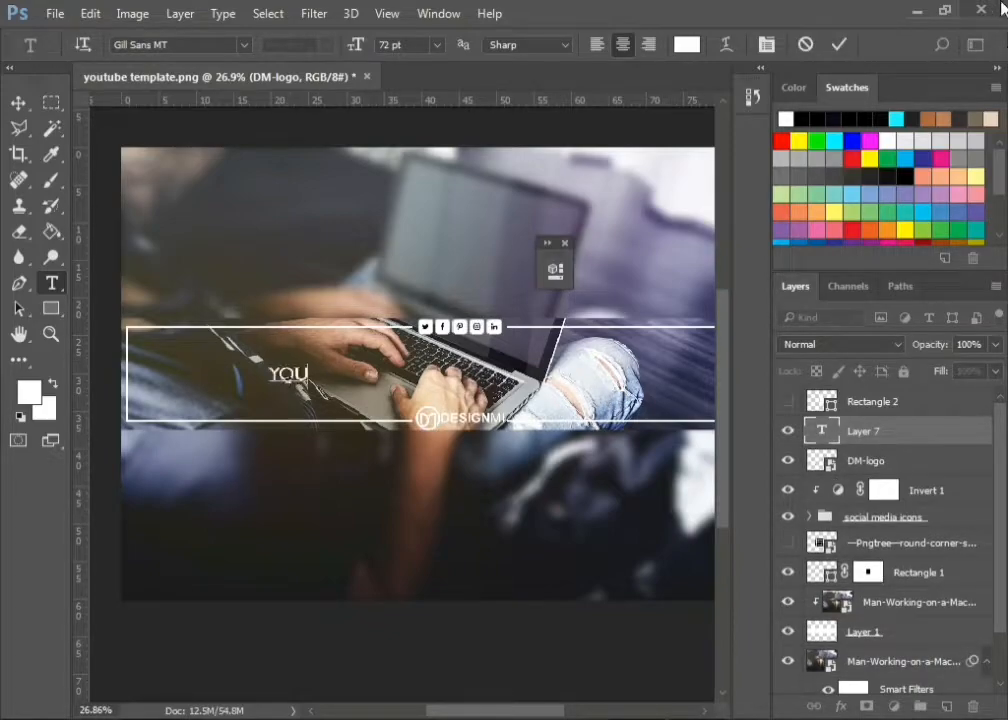
pyautogui.write(' IMAGINE ')
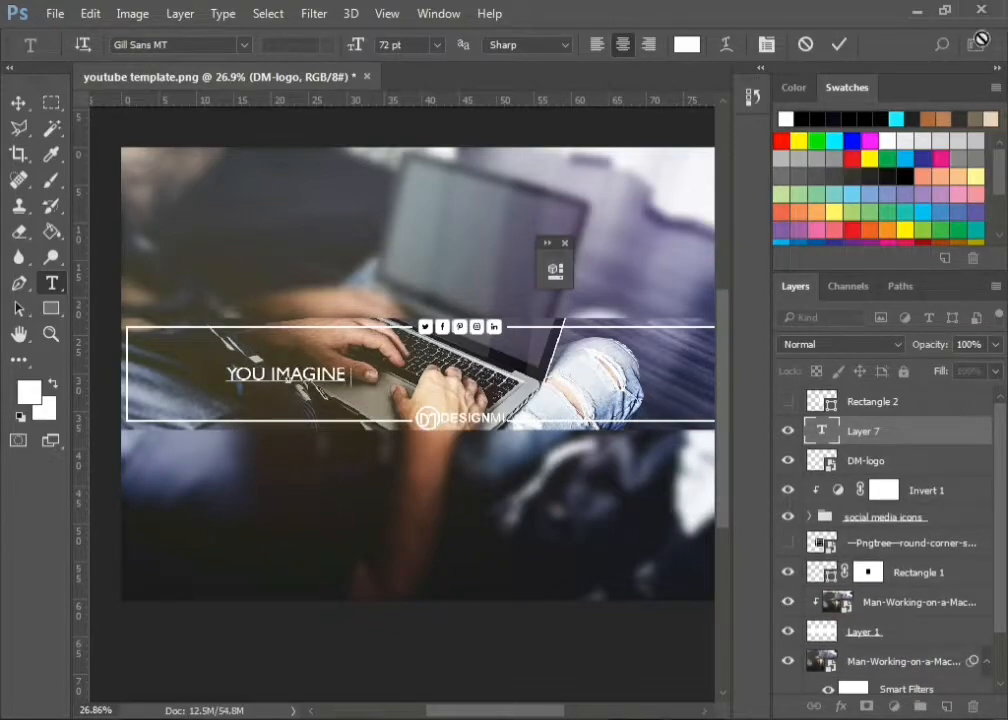
pyautogui.write('WE DESIGN')
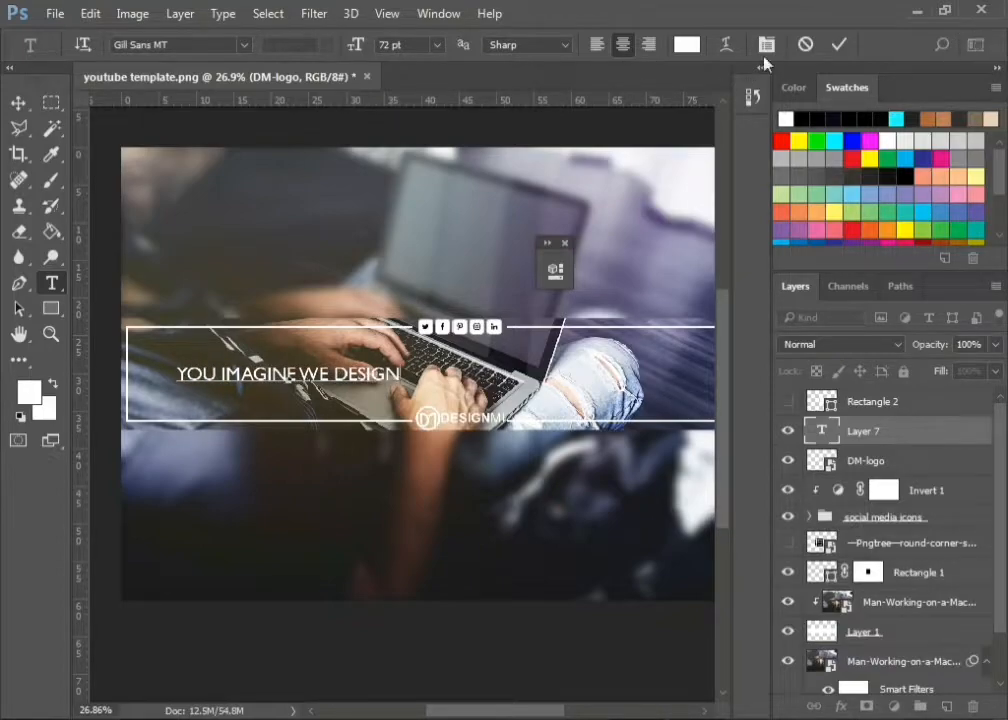
pyautogui.click(838, 44)
pyautogui.scroll(-2, 364, 472)
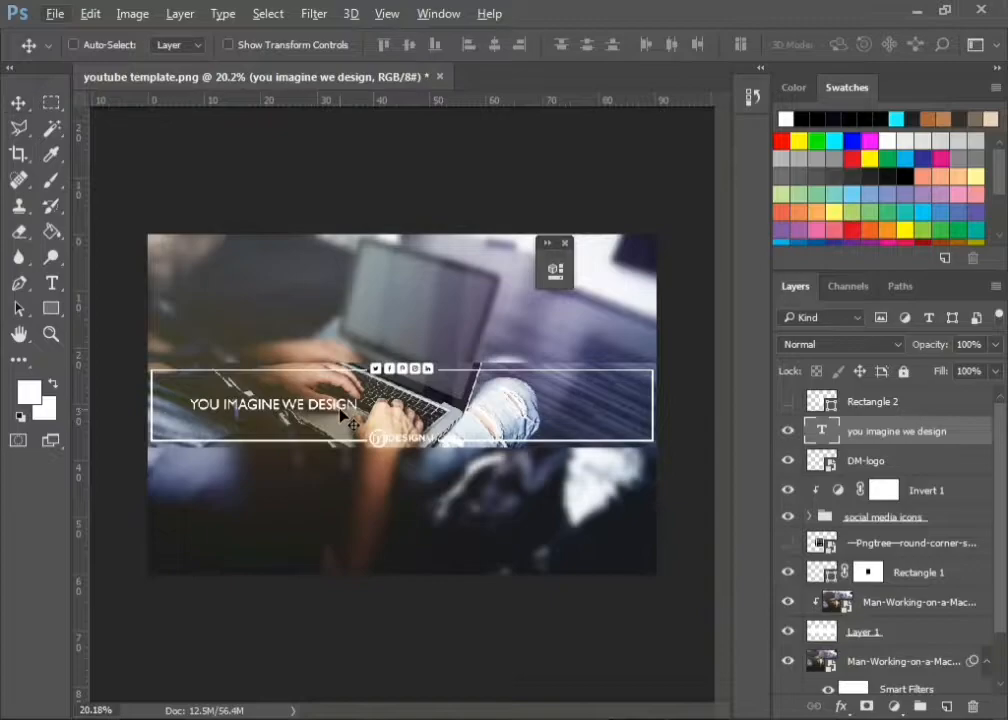
# Move the text "YOU IMAGINE WE DESIGN" to the center of the white frame
pyautogui.click(232, 412)
pyautogui.hotkey('ctrl', 'a')
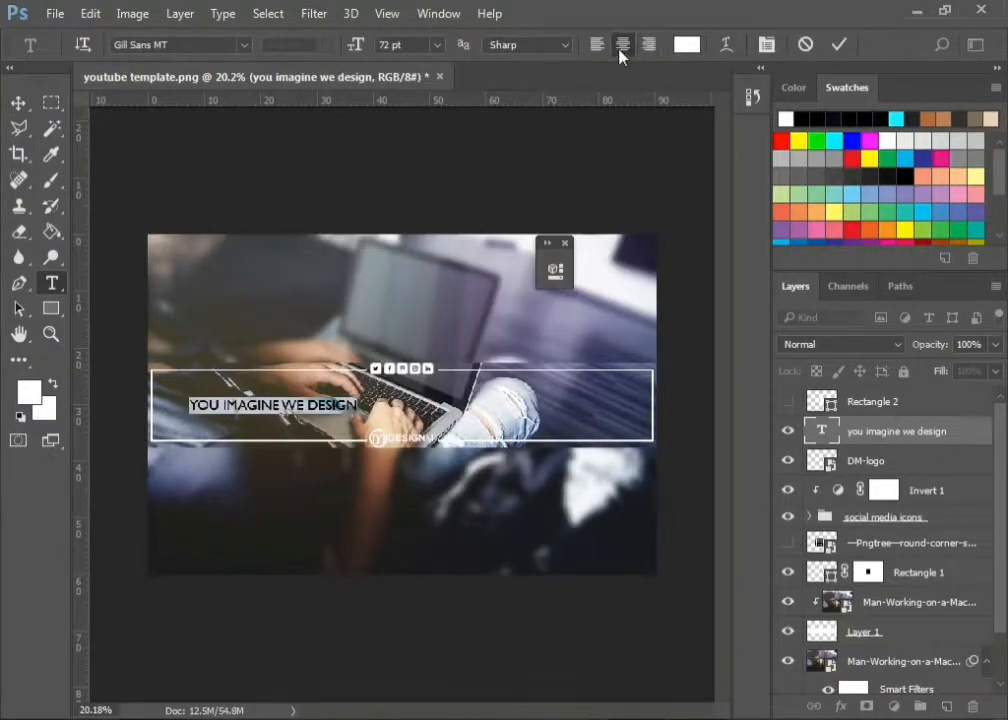
pyautogui.click(838, 44)
pyautogui.press('v')
pyautogui.moveTo(310, 400); pyautogui.dragTo(430, 402)
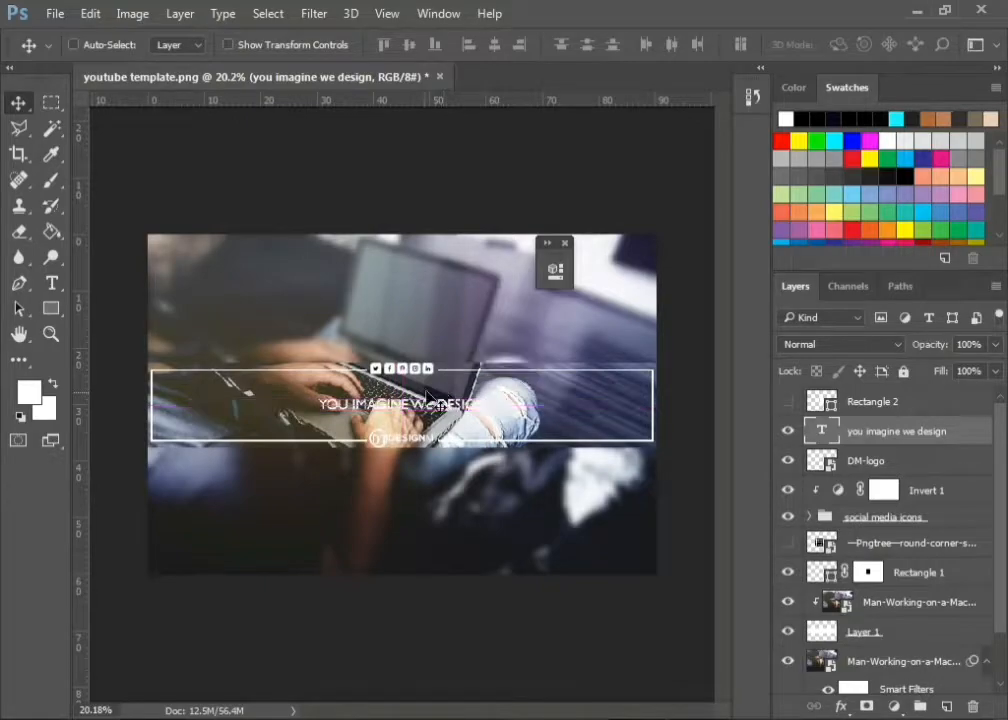
# Insert a wide gap between "YOU IMAGINE" and "WE DESIGN" to put the phrases on opposite sides of the frame
pyautogui.scroll(2, 421, 423)
pyautogui.scroll(5, 410, 411)
pyautogui.press('t')
pyautogui.hotkey('alt', 't')
pyautogui.click(250, 410)
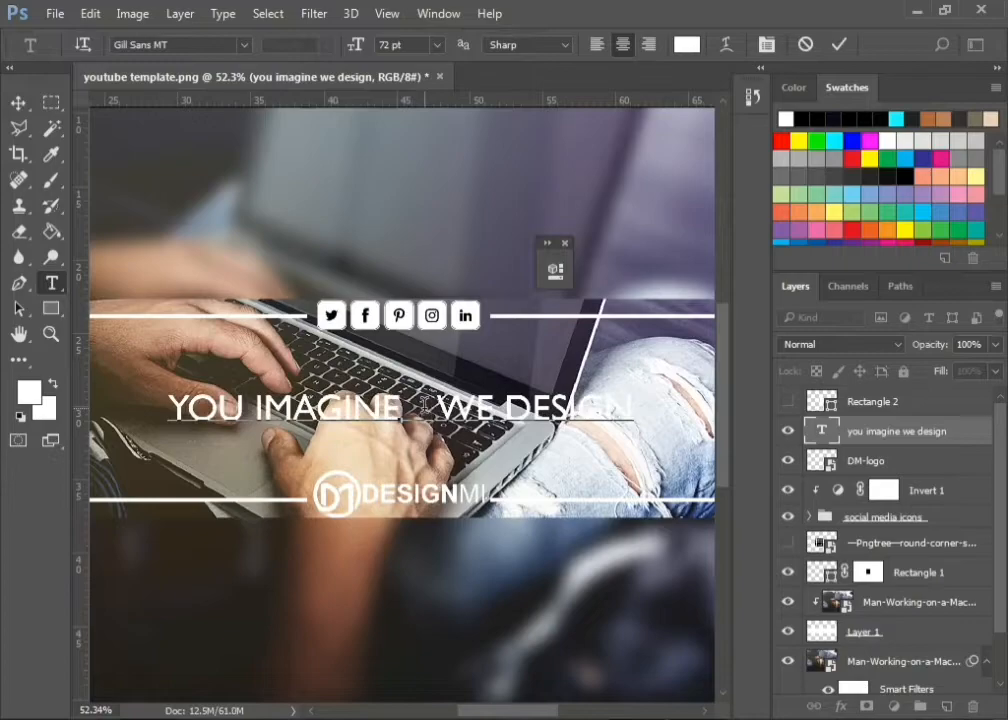
pyautogui.scroll(-5, 443, 402)
pyautogui.scroll(-2, 443, 402)
# Scale the text up to about 107 pt so the two phrases fill the sides of the frame
pyautogui.hotkey('ctrl', 't')
pyautogui.moveTo(580, 420); pyautogui.dragTo(667, 455)
pyautogui.press('Return')
pyautogui.scroll(-2, 660, 430)
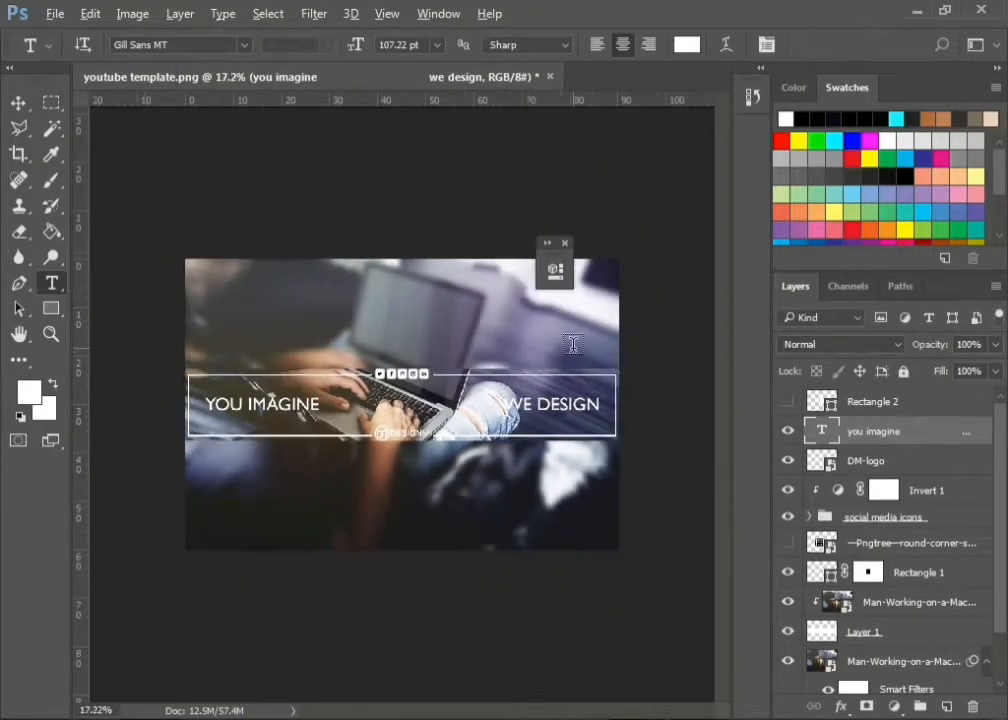
# Create a new layer above the sharp central photo and clip it to the band
pyautogui.scroll(3, 655, 425)
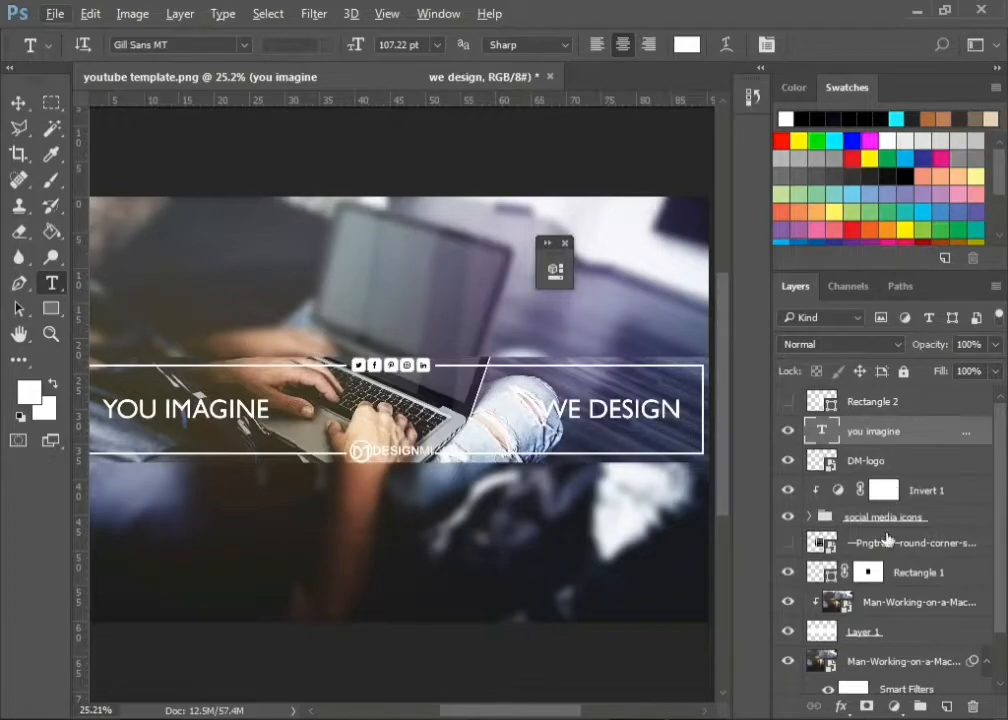
pyautogui.click(893, 630)
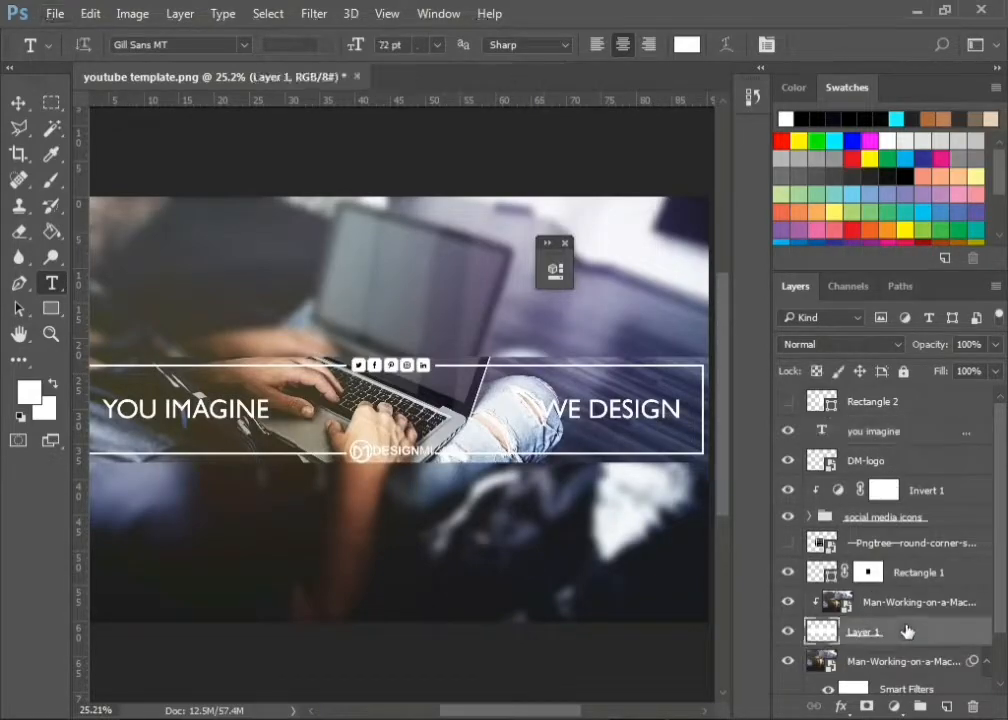
pyautogui.click(898, 607)
pyautogui.click(943, 700)
pyautogui.hotkey('ctrl', 'alt', 'g')
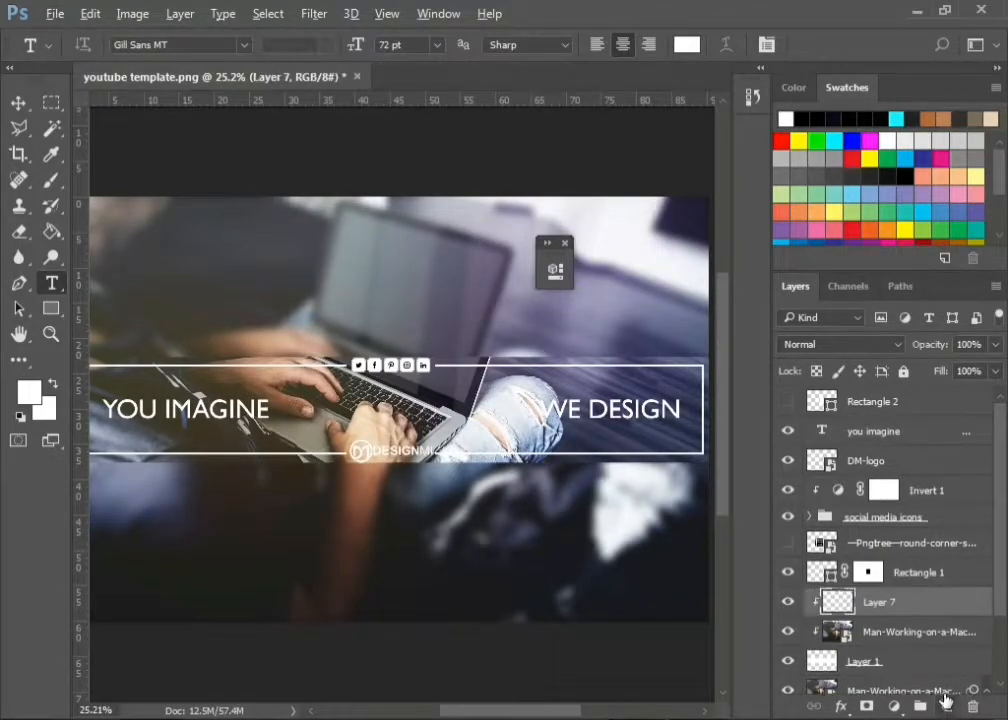
# Fill the clipped Layer 7 with black and lower its opacity to 23%
pyautogui.press('v')
pyautogui.press('d')
pyautogui.press('x')
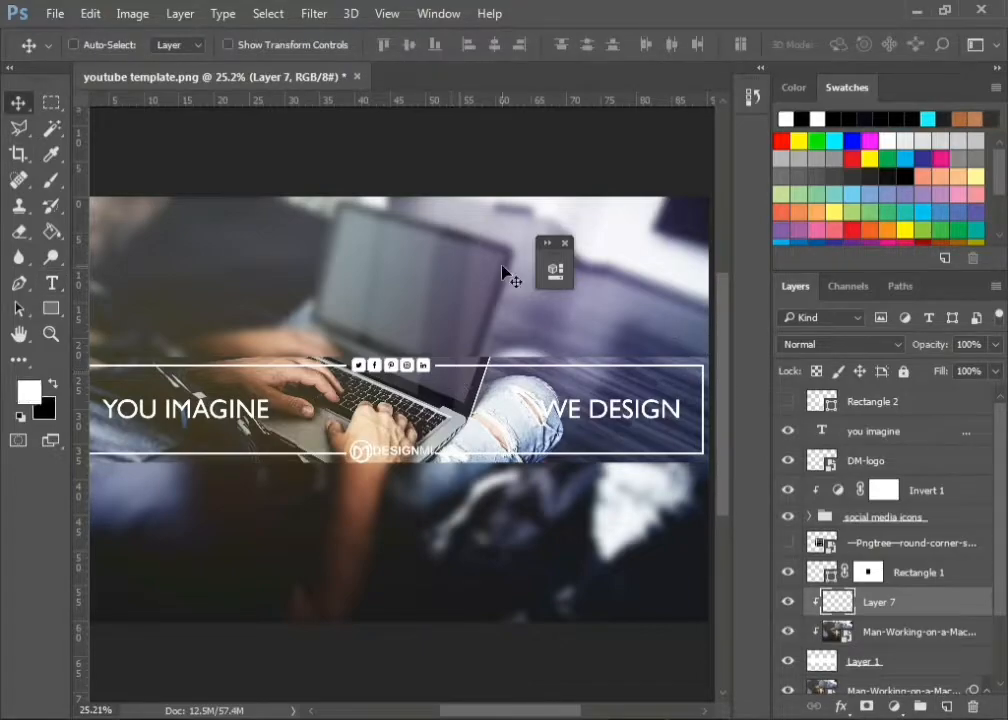
pyautogui.hotkey('ctrl', 'BackSpace')
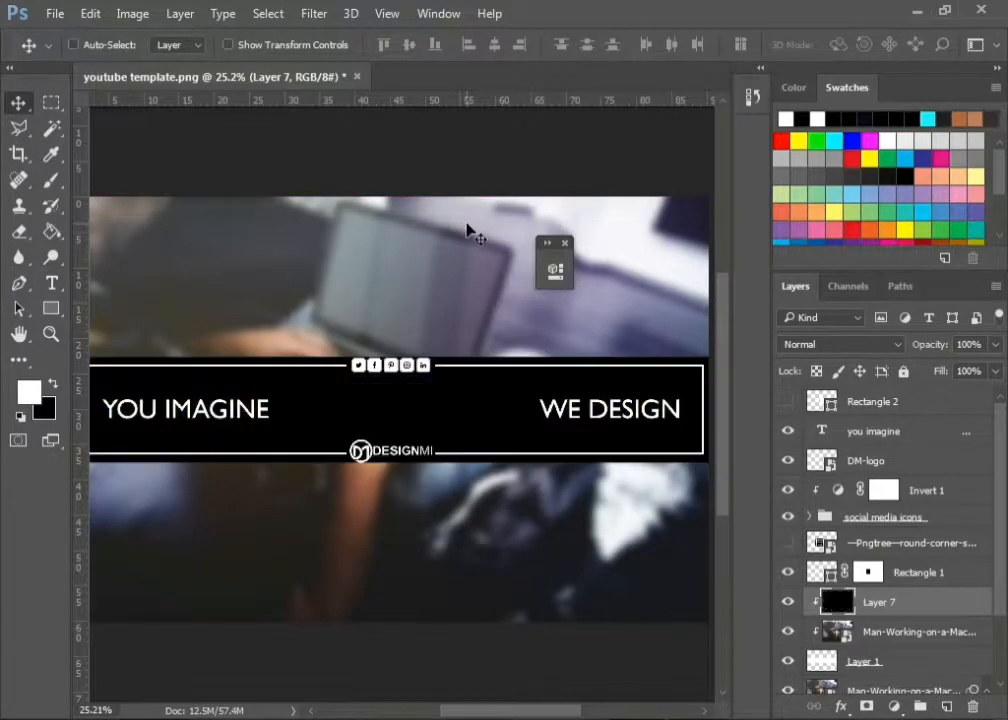
pyautogui.click(995, 344)
pyautogui.moveTo(934, 371); pyautogui.dragTo(921, 373)
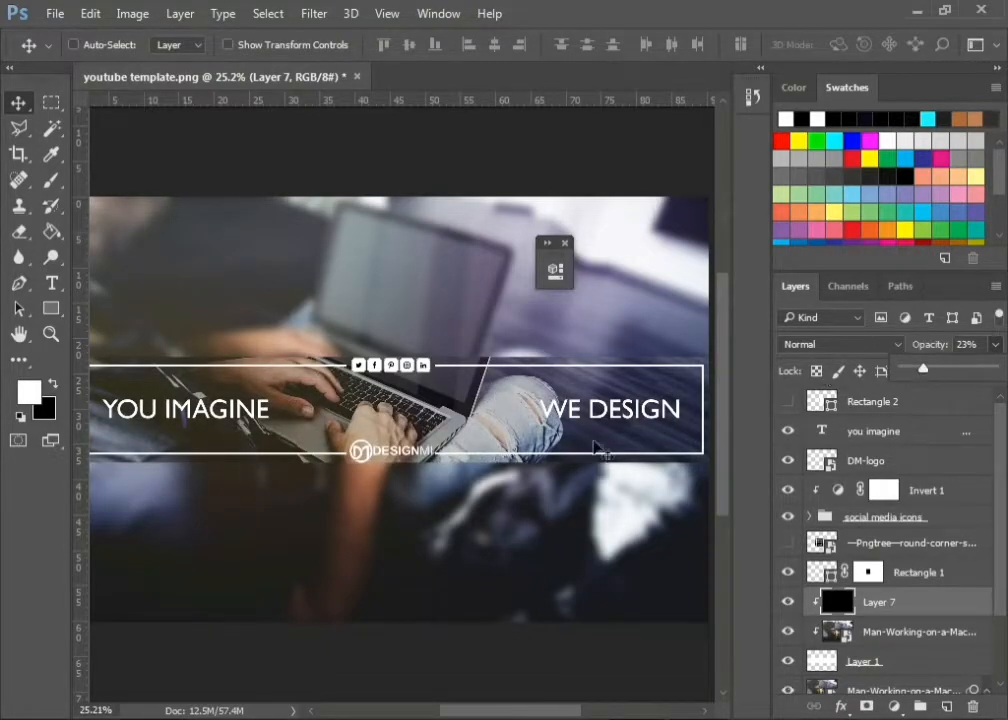
# Add a Solid Color fill layer above Layer 7 in blue, #12aae3
pyautogui.click(894, 705)
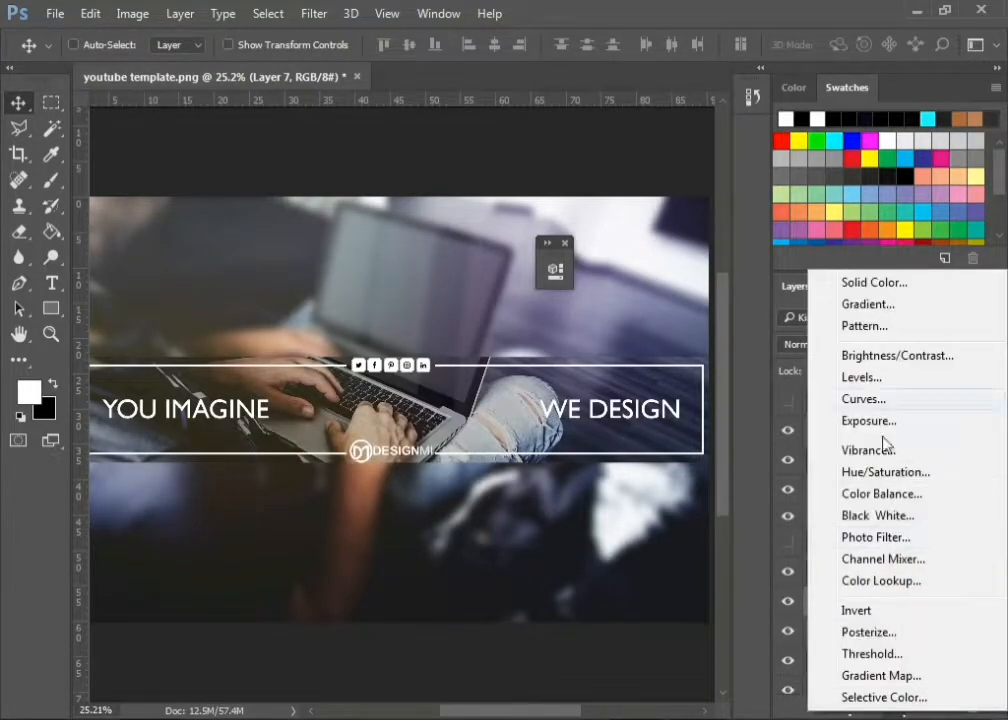
pyautogui.click(860, 282)
pyautogui.click(519, 286)
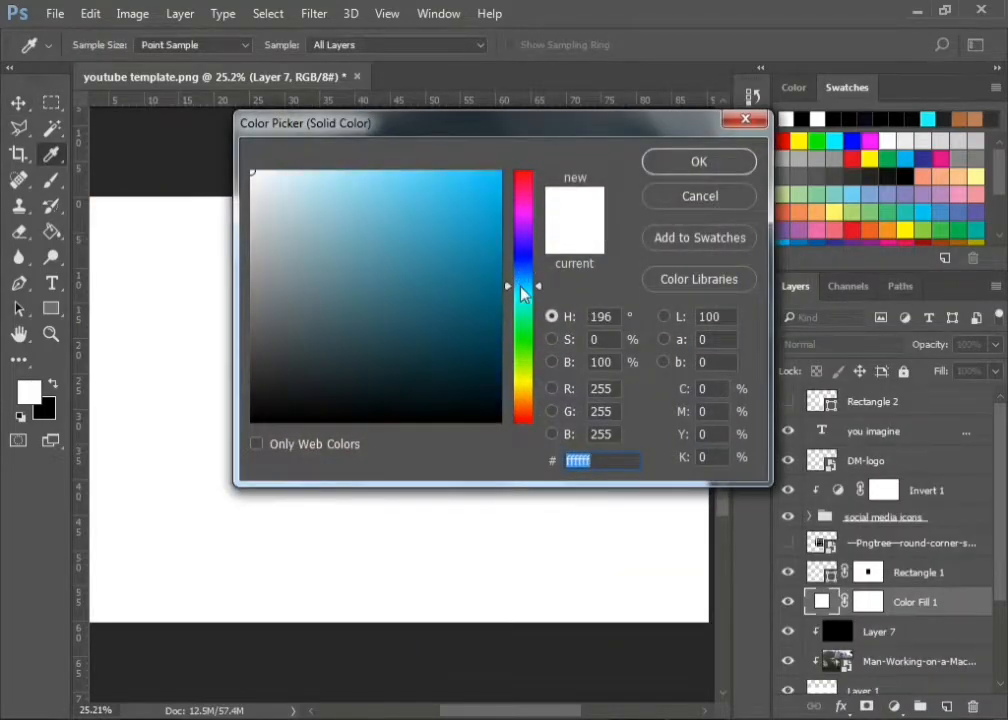
pyautogui.moveTo(487, 226); pyautogui.dragTo(482, 198)
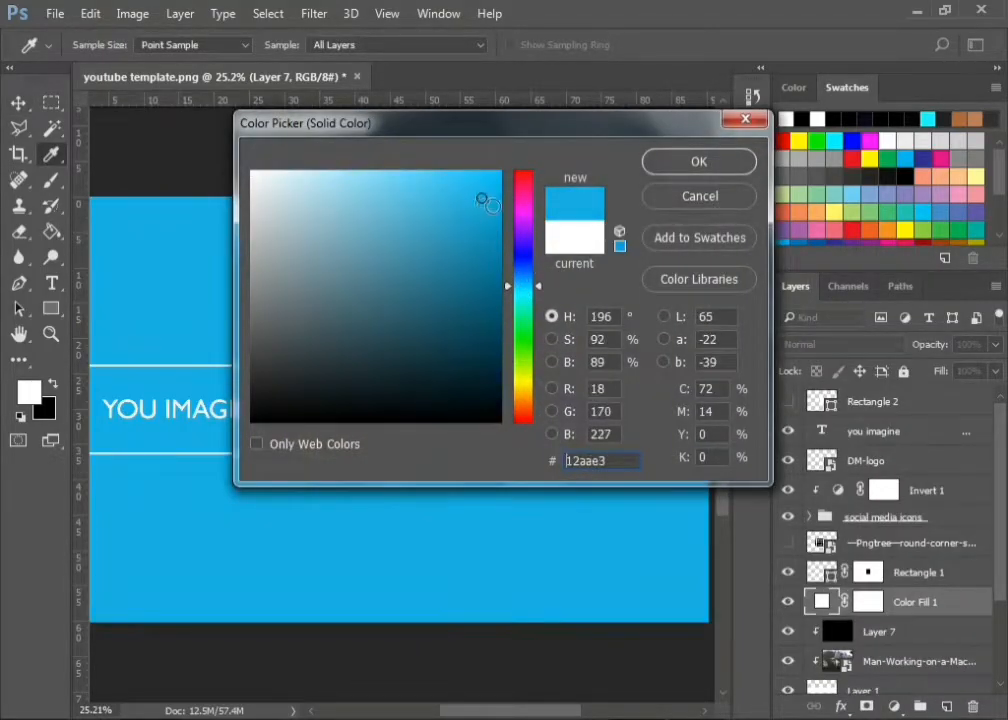
pyautogui.click(690, 166)
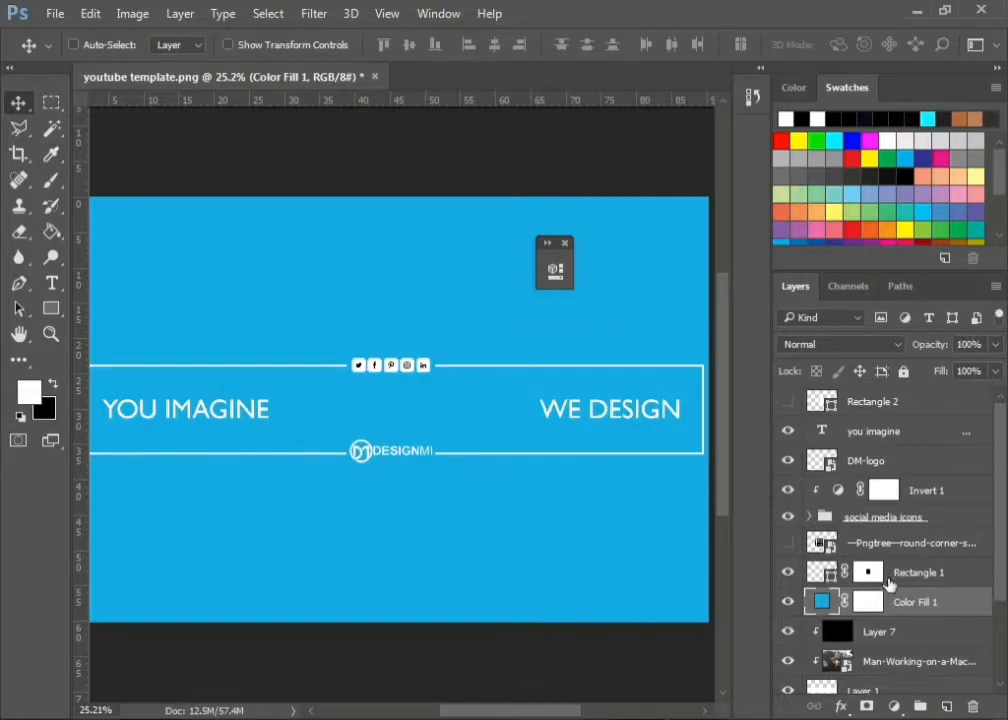
# Clip the blue Color Fill 1 layer to the central band with a clipping mask
pyautogui.click(870, 600)
pyautogui.hotkey('ctrl', '-')
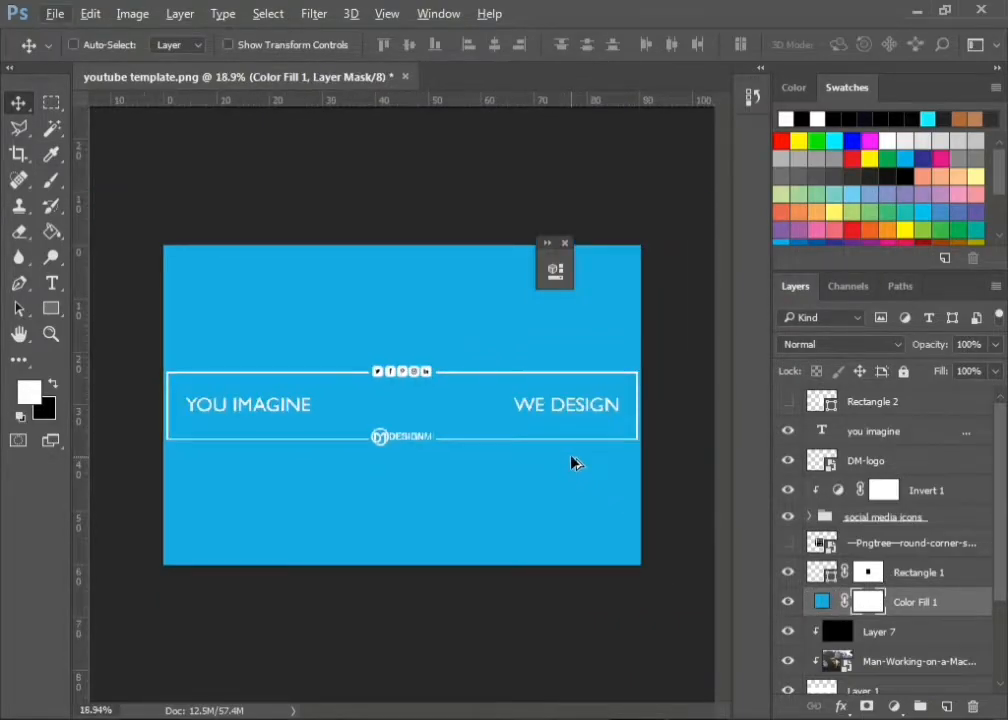
pyautogui.rightClick(855, 606)
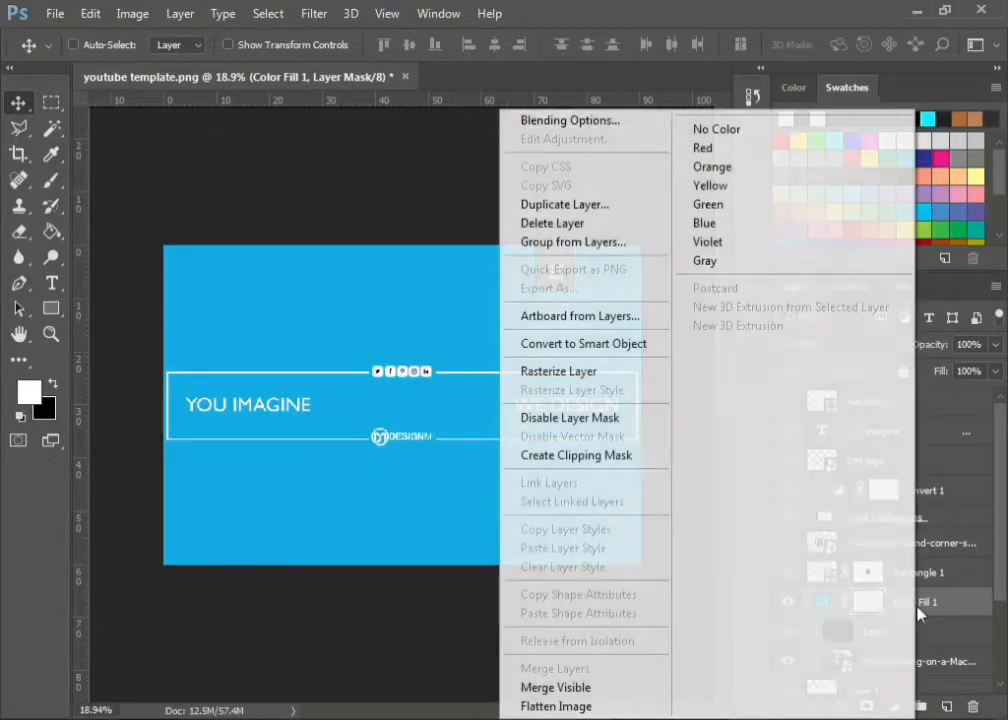
pyautogui.click(595, 466)
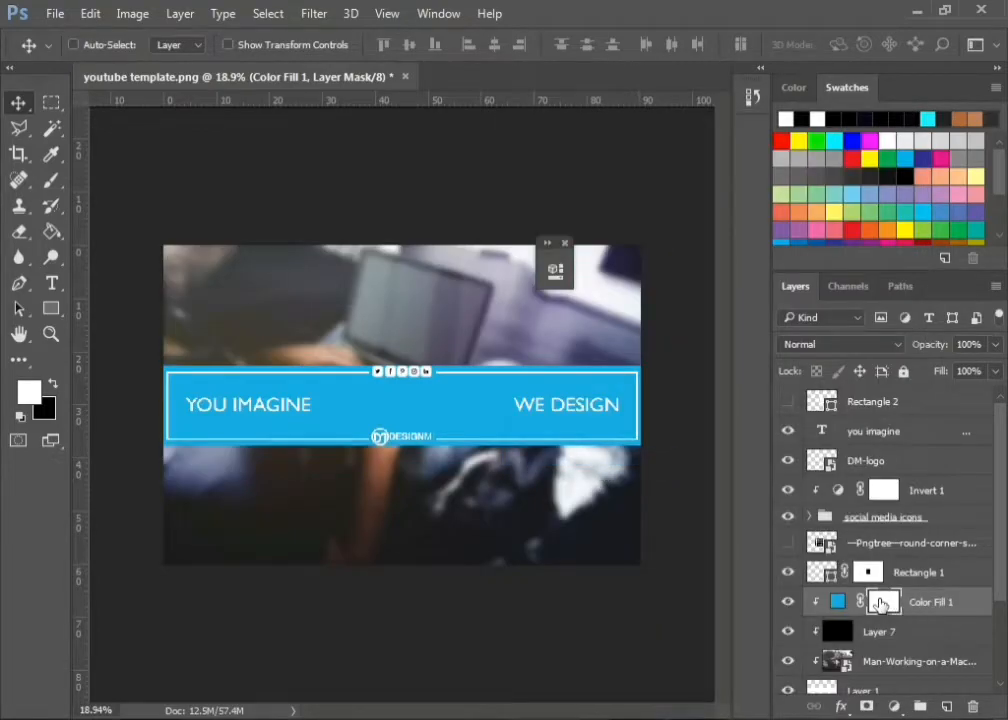
# Invert the Color Fill 1 mask and paint white along the band's lower edge with a soft 700 px brush
pyautogui.hotkey('ctrl', 'i')
pyautogui.press('b')
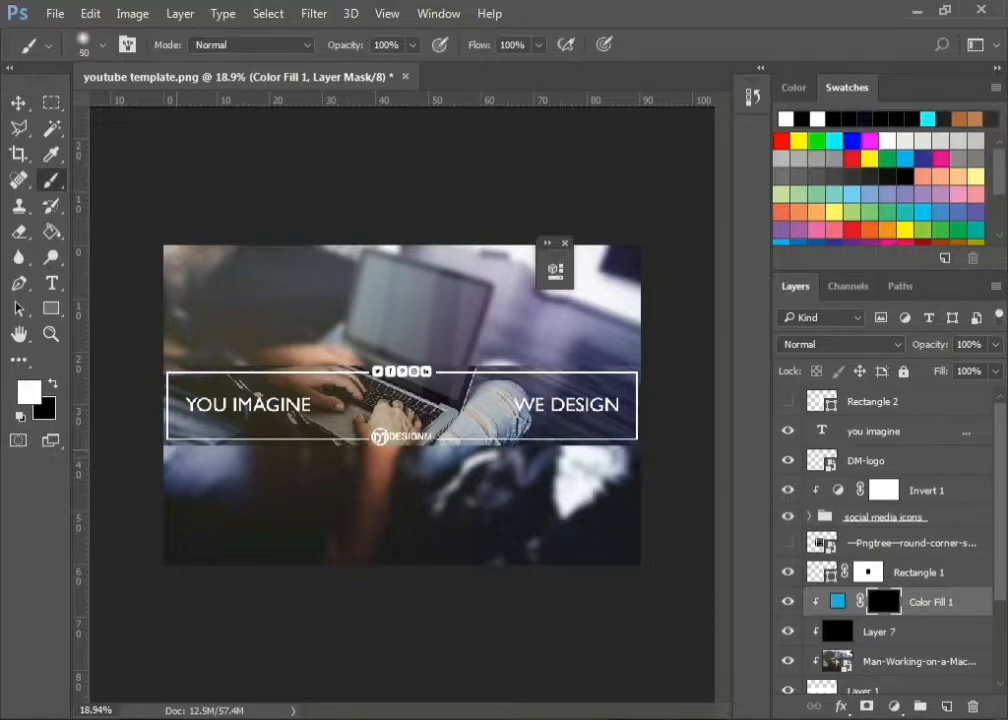
pyautogui.press(']')
pyautogui.press(']')
pyautogui.press(']')
pyautogui.press(']')
pyautogui.press(']')
pyautogui.press(']')
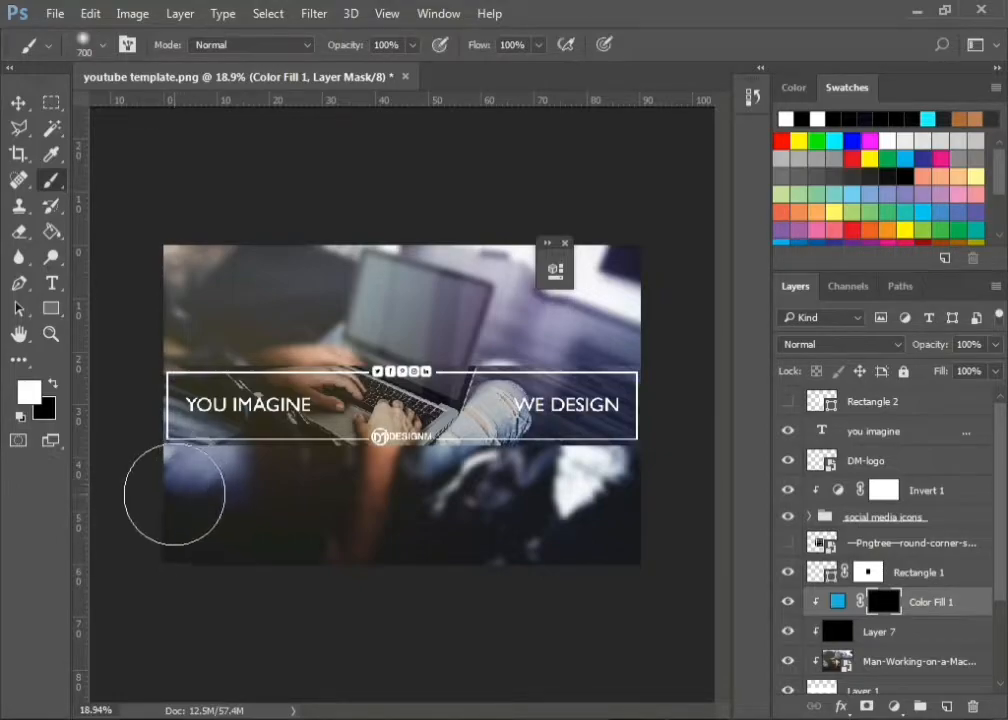
pyautogui.moveTo(175, 490)
pyautogui.mouseDown()
pyautogui.moveTo(619, 495)
pyautogui.moveTo(742, 517)
pyautogui.mouseUp()
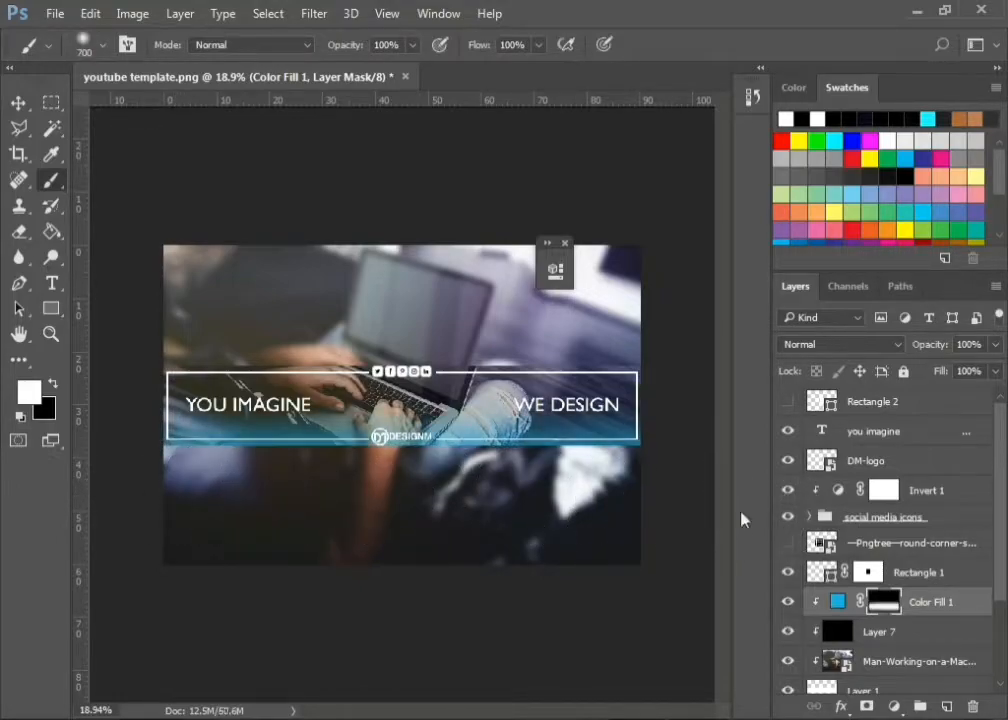
# Stretch the Color Fill 1 mask upward to 105.83% height with Free Transform so the blue tint reaches higher on the band
pyautogui.press('v')
pyautogui.scroll(3, 397, 429)
pyautogui.hotkey('ctrl', 't')
pyautogui.moveTo(405, 366); pyautogui.dragTo(405, 352)
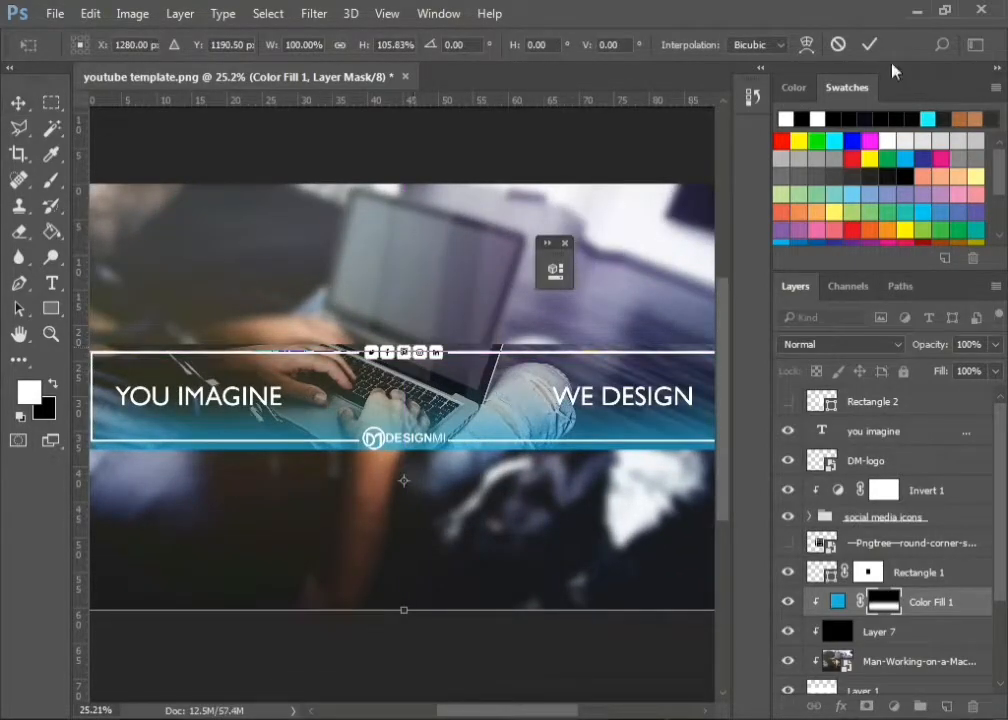
pyautogui.click(869, 44)
pyautogui.scroll(-2, 473, 437)
pyautogui.scroll(1, 473, 437)
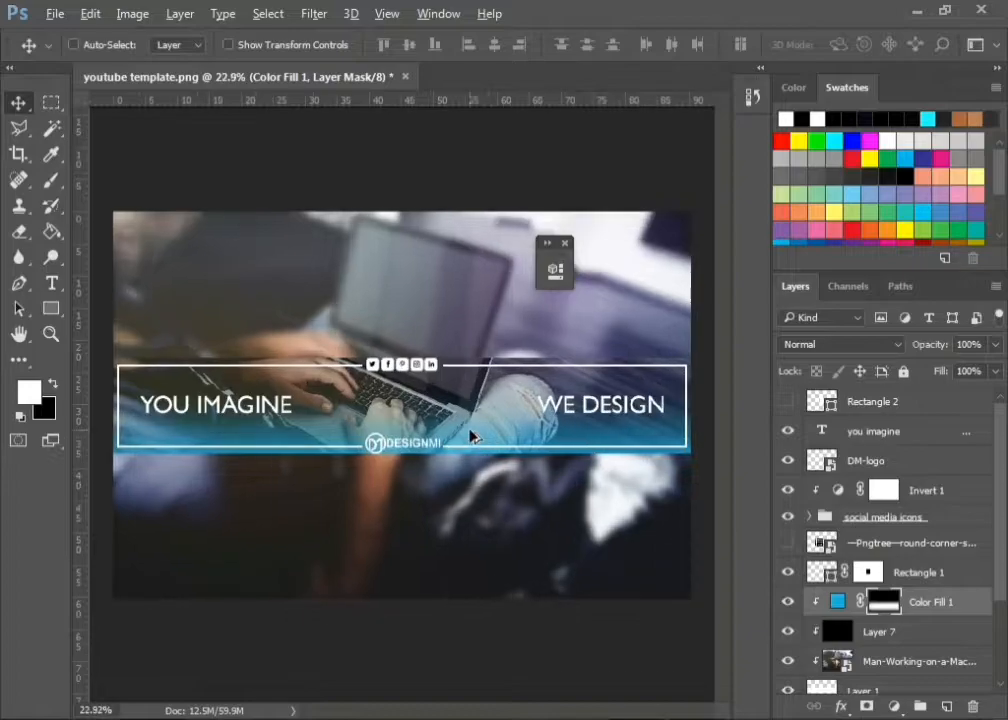
pyautogui.scroll(1, 432, 423)
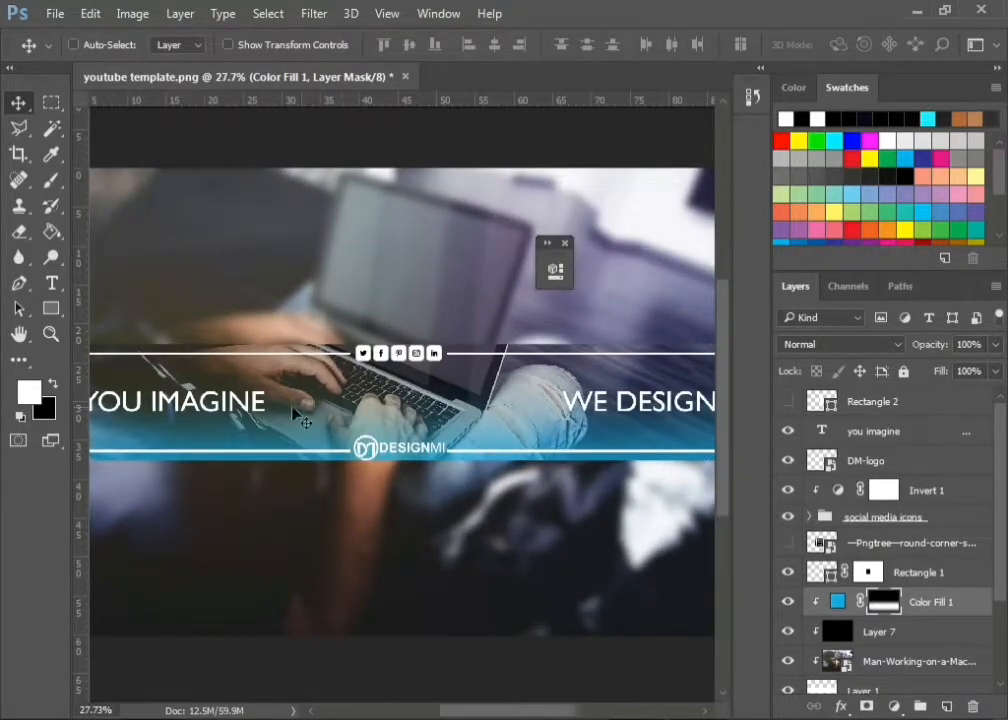
# Delete a few spaces between "YOU IMAGINE" and "WE DESIGN" and scale and reposition the slogan text inside the frame
pyautogui.press('t')
pyautogui.click(405, 398)
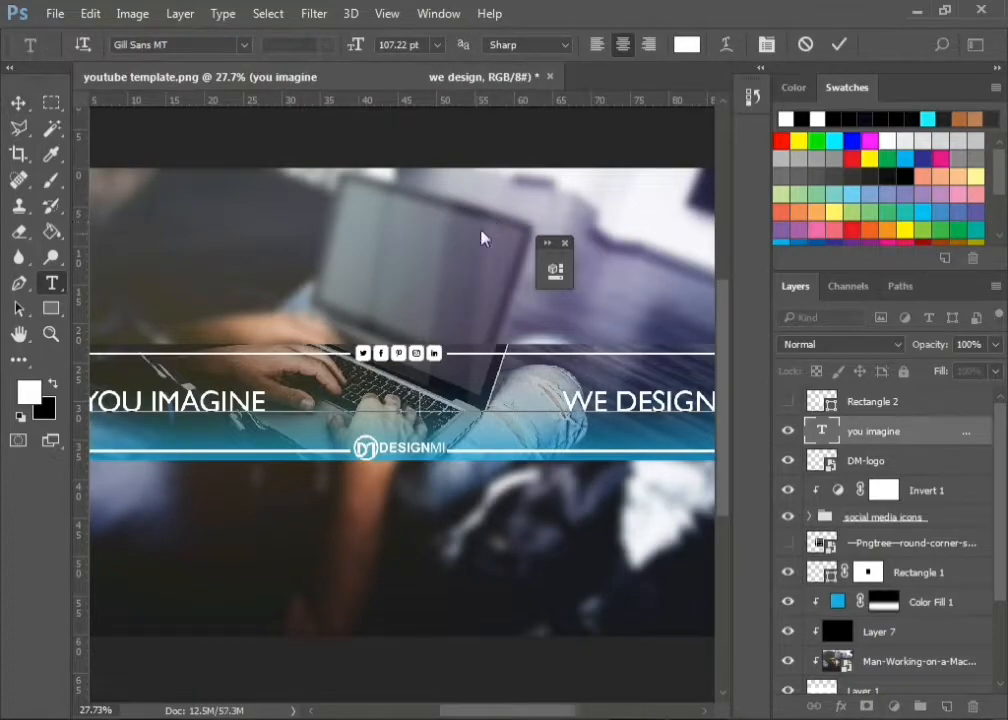
pyautogui.press('BackSpace')
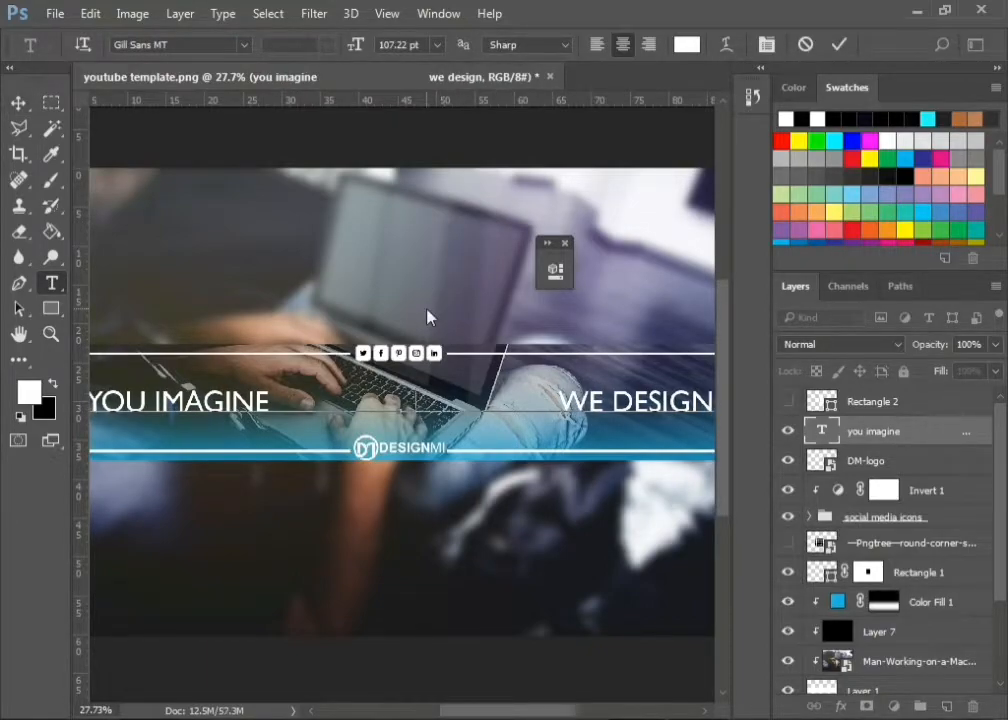
pyautogui.press('BackSpace')
pyautogui.click(18, 103)
pyautogui.scroll(-4, 405, 404)
pyautogui.hotkey('ctrl', 't')
pyautogui.press('Return')
pyautogui.moveTo(614, 418); pyautogui.dragTo(630, 430)
# Remove many more spaces from the gap in the middle of the slogan text to bring its two halves closer
pyautogui.press('t')
pyautogui.click(415, 404)
pyautogui.press('BackSpace')
pyautogui.press('BackSpace')
pyautogui.press('BackSpace')
pyautogui.press('BackSpace')
pyautogui.press('BackSpace')
pyautogui.press('BackSpace')
pyautogui.press('BackSpace')
pyautogui.press('BackSpace')
pyautogui.press('BackSpace')
pyautogui.press('BackSpace')
pyautogui.press('BackSpace')
pyautogui.press('BackSpace')
pyautogui.press('BackSpace')
pyautogui.press('BackSpace')
pyautogui.press('BackSpace')
pyautogui.press('BackSpace')
pyautogui.press('BackSpace')
# Enlarge the shortened slogan to about 147.67 pt with Free Transform and center it within the white frame
pyautogui.click(18, 103)
pyautogui.hotkey('ctrl', 't')
pyautogui.press('Return')
pyautogui.scroll(1, 507, 410)
pyautogui.moveTo(508, 417); pyautogui.dragTo(528, 420)
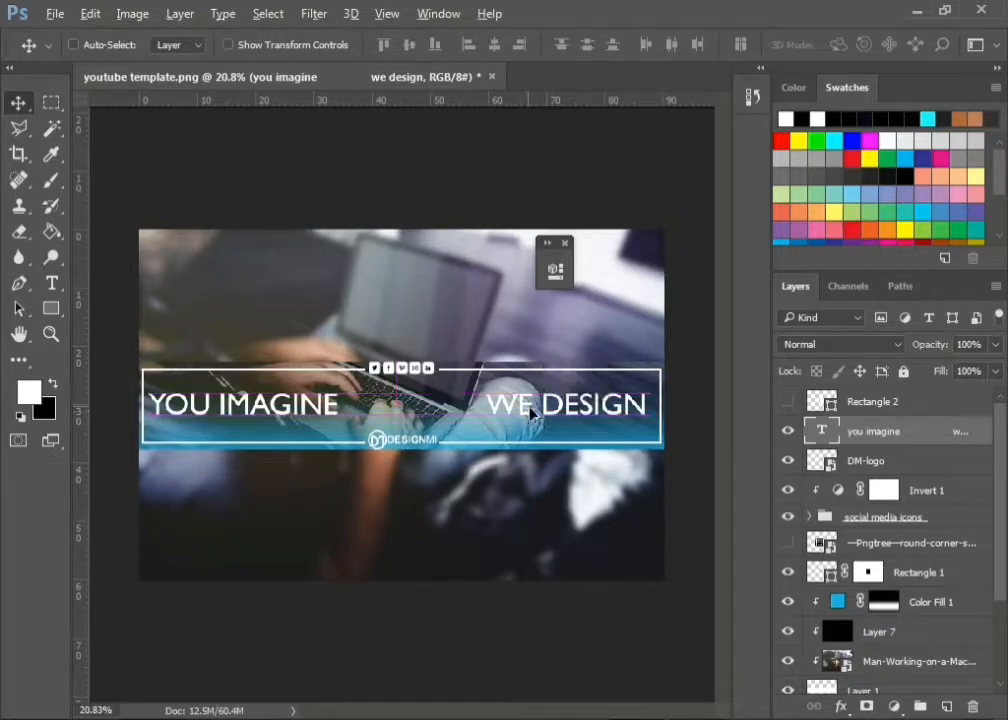
pyautogui.scroll(1, 543, 390)
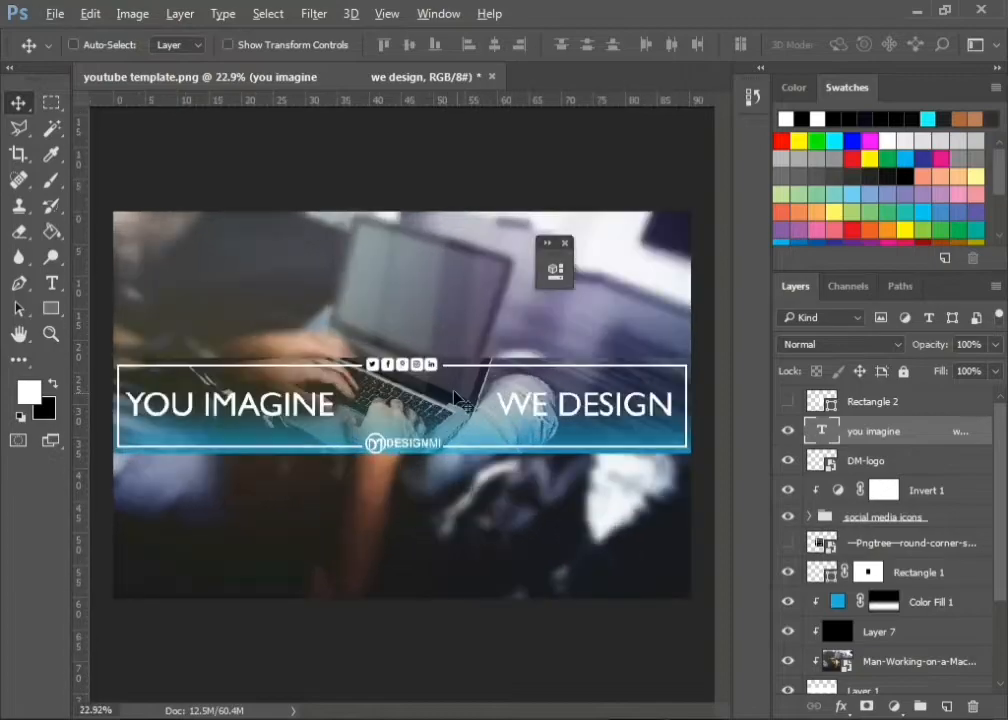
pyautogui.scroll(1, 497, 412)
pyautogui.scroll(-1, 475, 422)
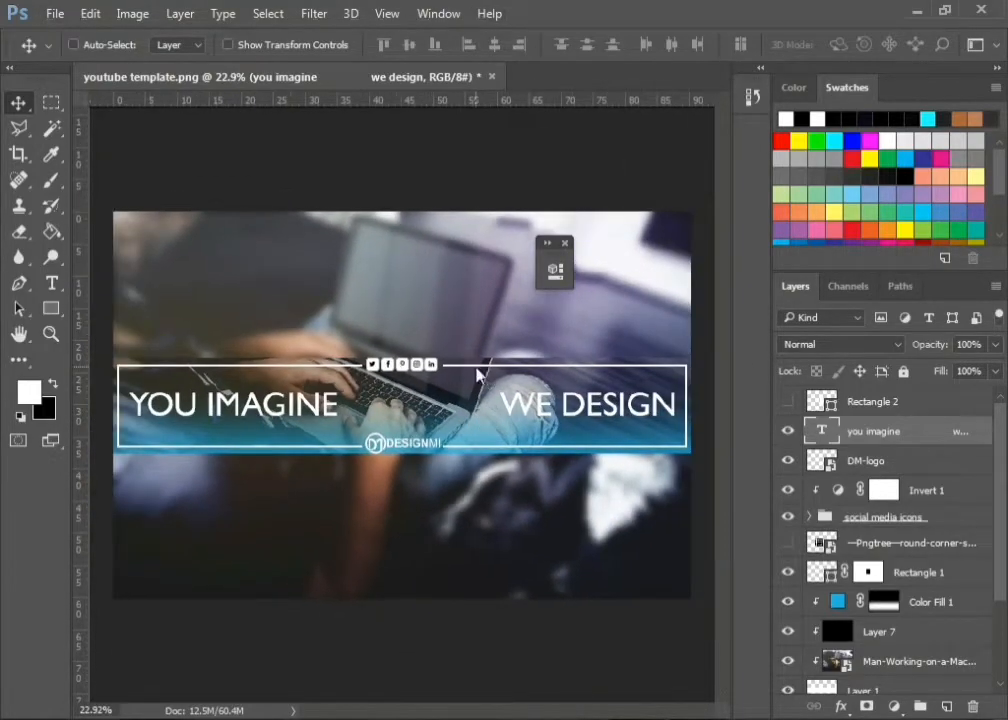
pyautogui.scroll(1, 522, 405)
pyautogui.scroll(-1, 522, 405)
# Color the word "DESIGN" in the slogan blue, #1b9de7, and copy its hex code
pyautogui.press('t')
pyautogui.moveTo(560, 405); pyautogui.dragTo(672, 418)
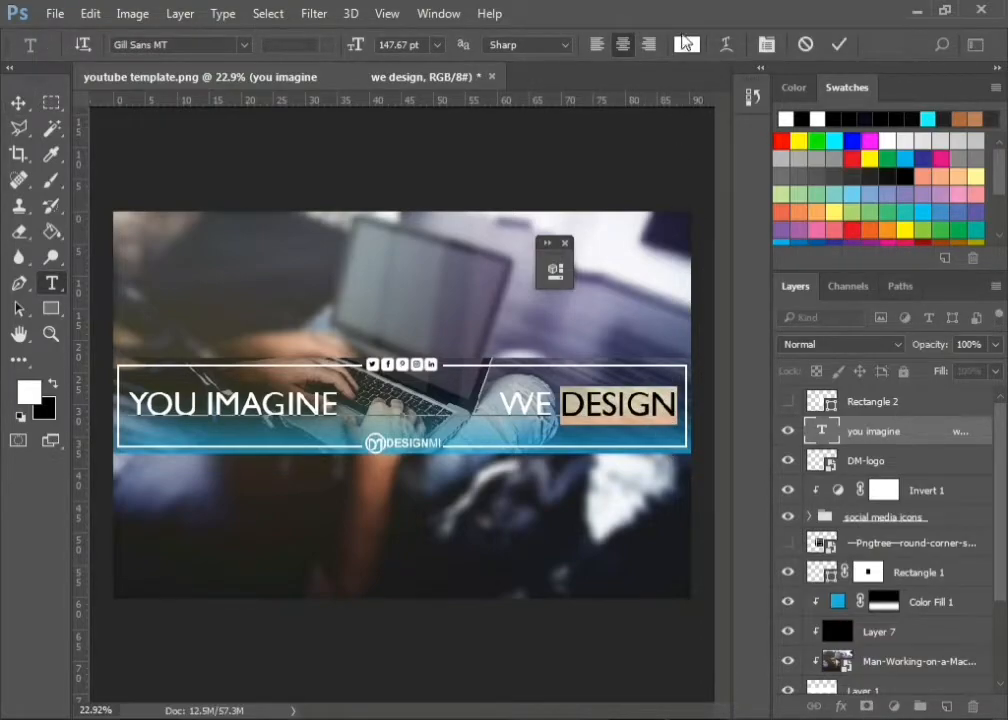
pyautogui.click(686, 44)
pyautogui.click(527, 283)
pyautogui.moveTo(541, 126); pyautogui.dragTo(641, 240)
pyautogui.click(865, 262)
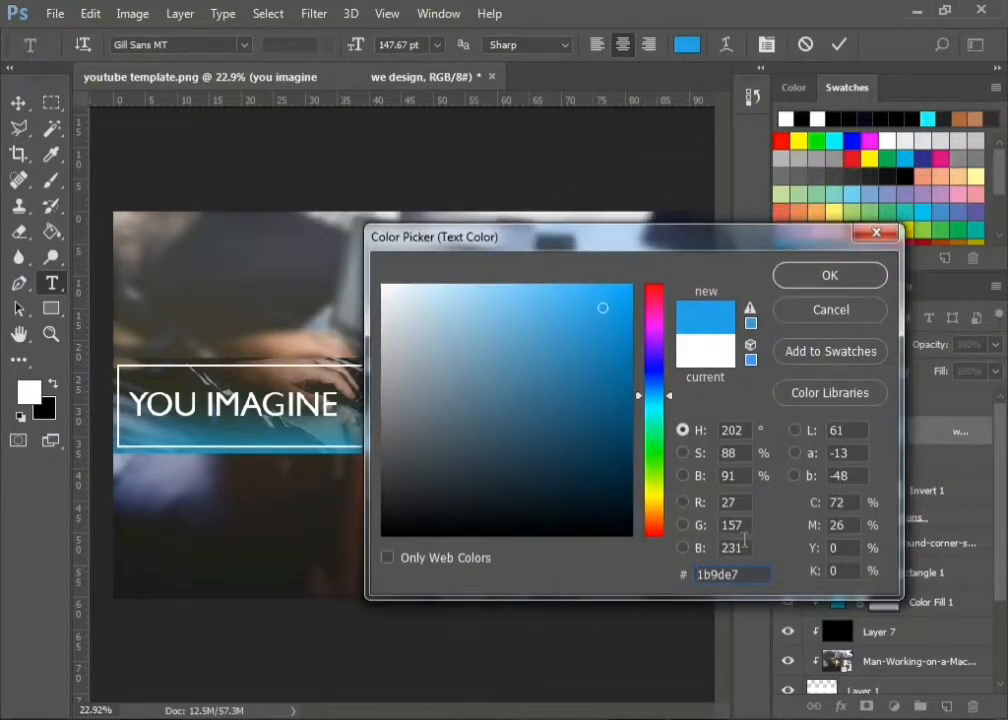
pyautogui.click(749, 576)
pyautogui.hotkey('ctrl', 'c')
pyautogui.click(830, 276)
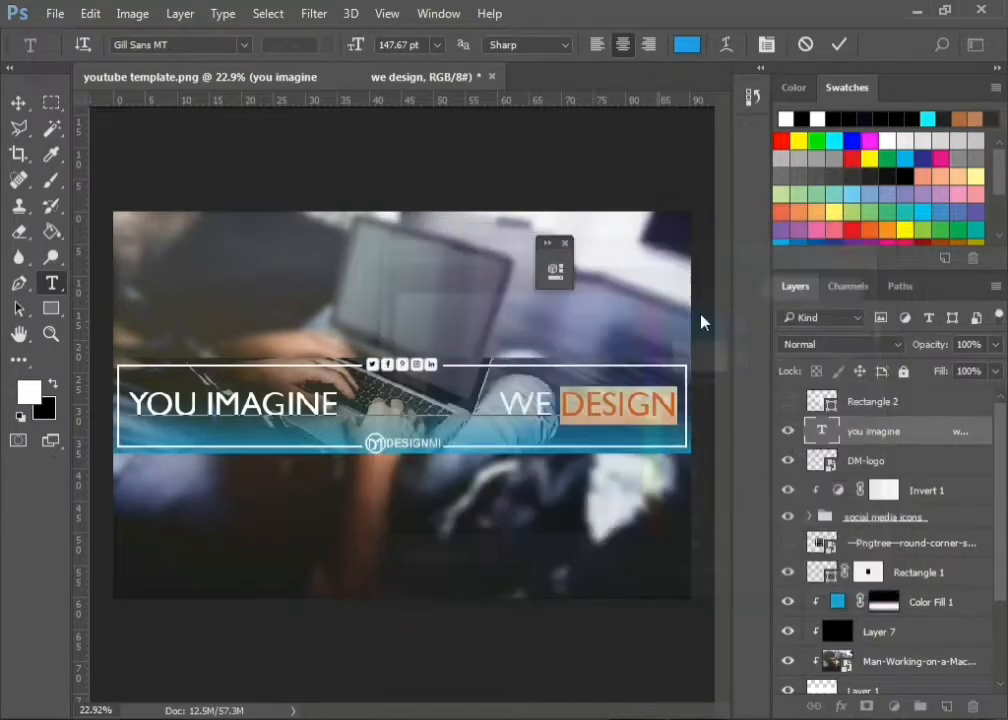
# Apply the copied blue #1b9de7 to the word "IMAGINE" and commit the text edit
pyautogui.doubleClick(258, 404)
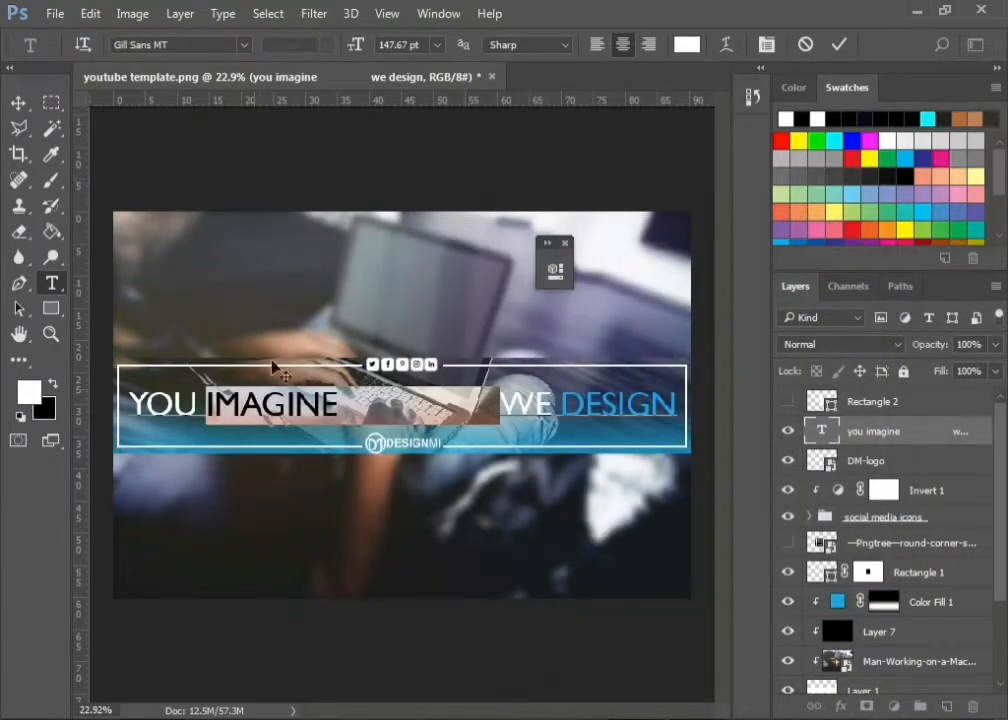
pyautogui.click(249, 405)
pyautogui.moveTo(214, 404); pyautogui.dragTo(338, 403)
pyautogui.moveTo(210, 398); pyautogui.dragTo(206, 393)
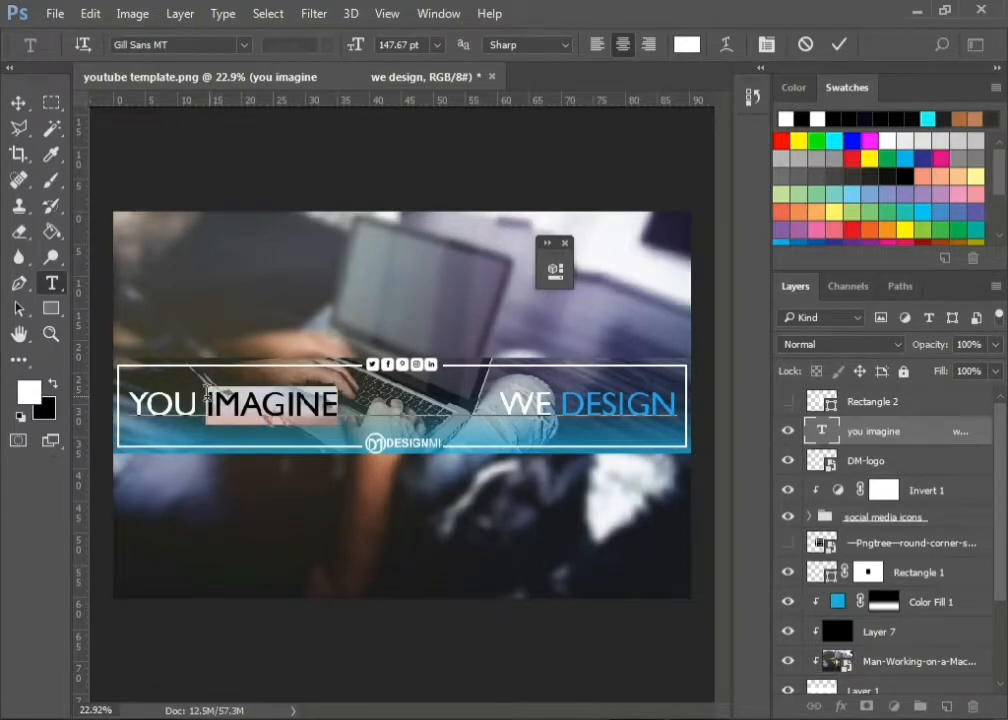
pyautogui.click(686, 50)
pyautogui.hotkey('ctrl', 'v')
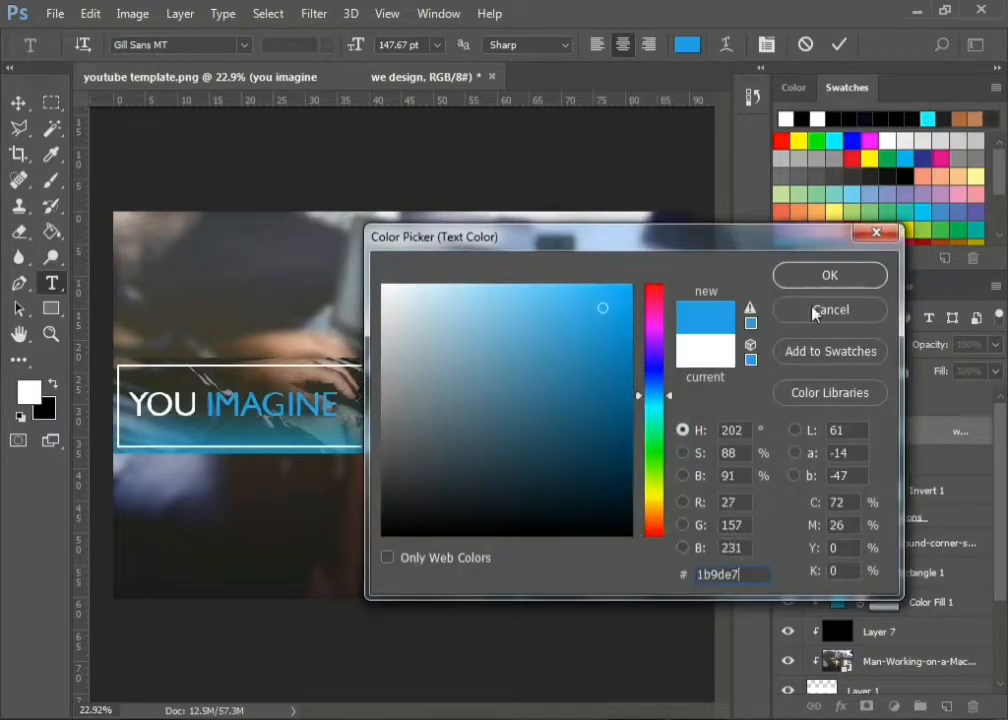
pyautogui.click(818, 276)
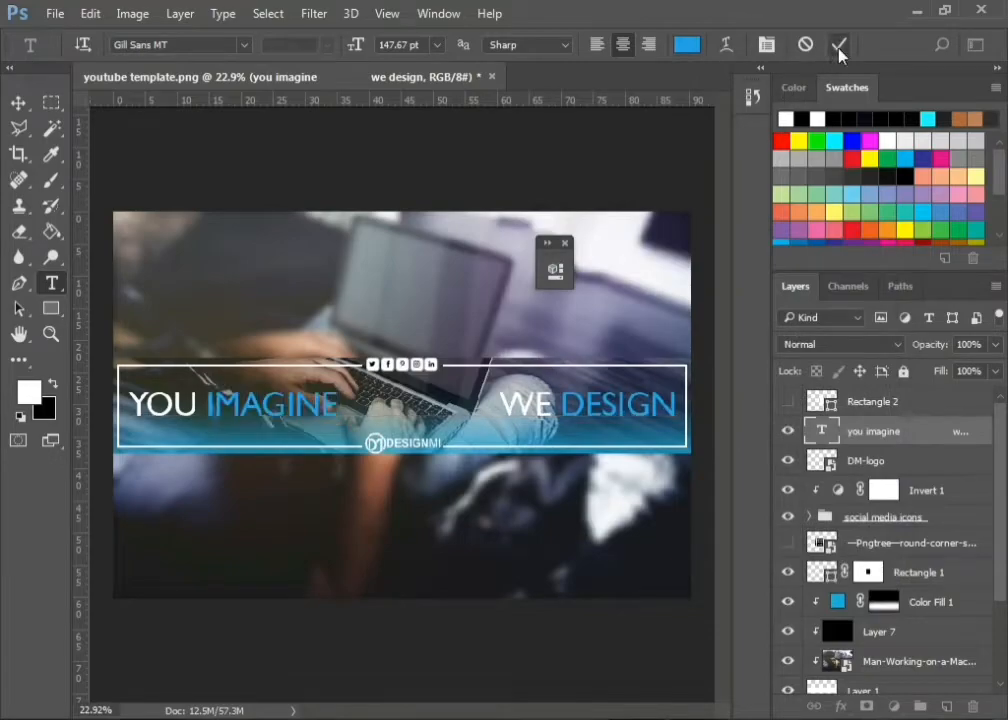
pyautogui.click(839, 44)
# Add a white 72 pt Gill Sans MT text layer reading "DESIGNMI_OFFICAL" above the central band
pyautogui.scroll(-1, 549, 311)
pyautogui.scroll(2, 454, 443)
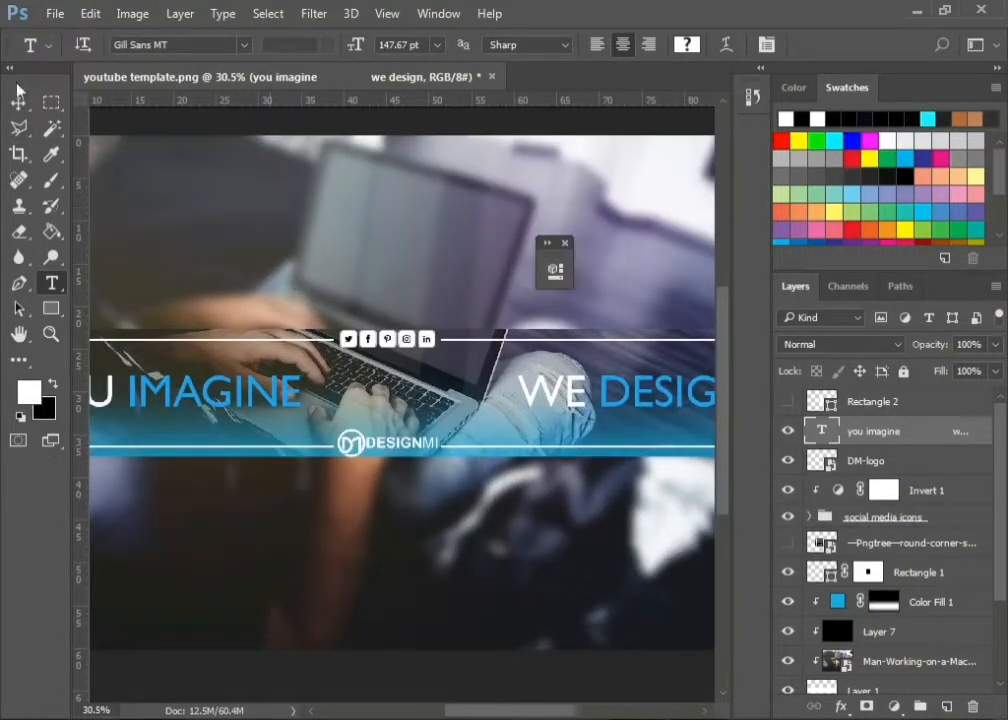
pyautogui.scroll(1, 354, 375)
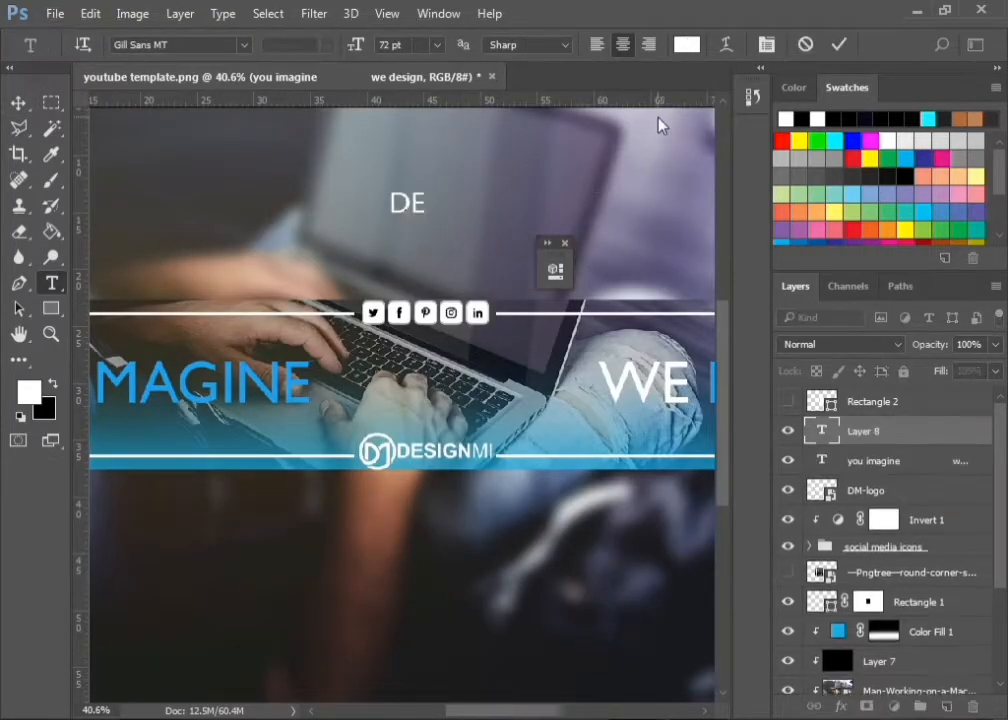
pyautogui.write('SIGNMI')
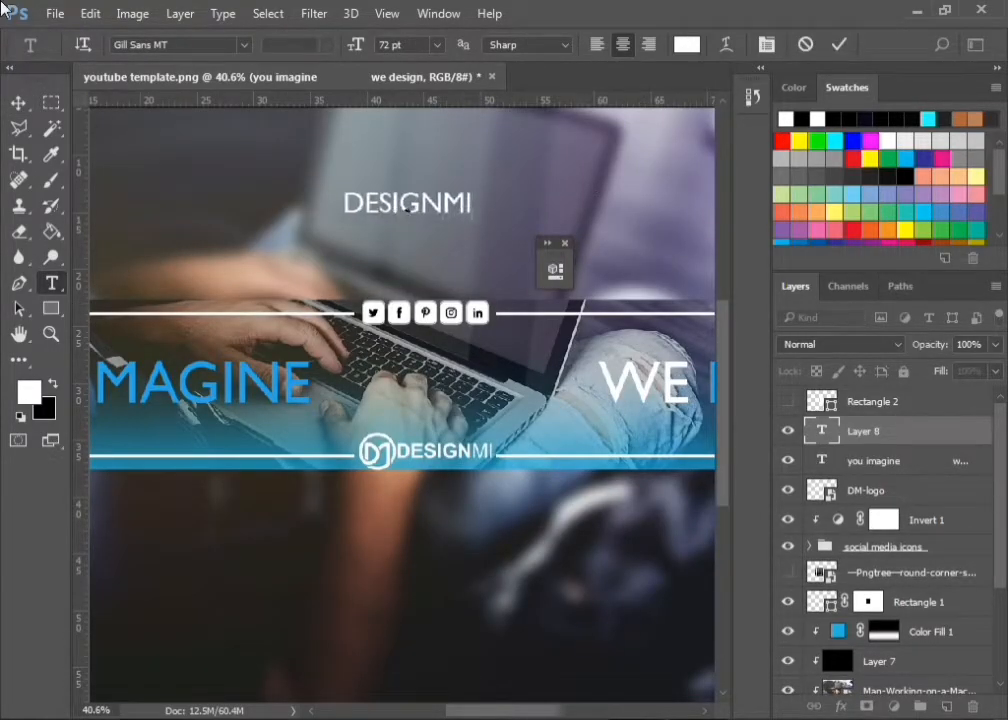
pyautogui.write('_OFFICAL')
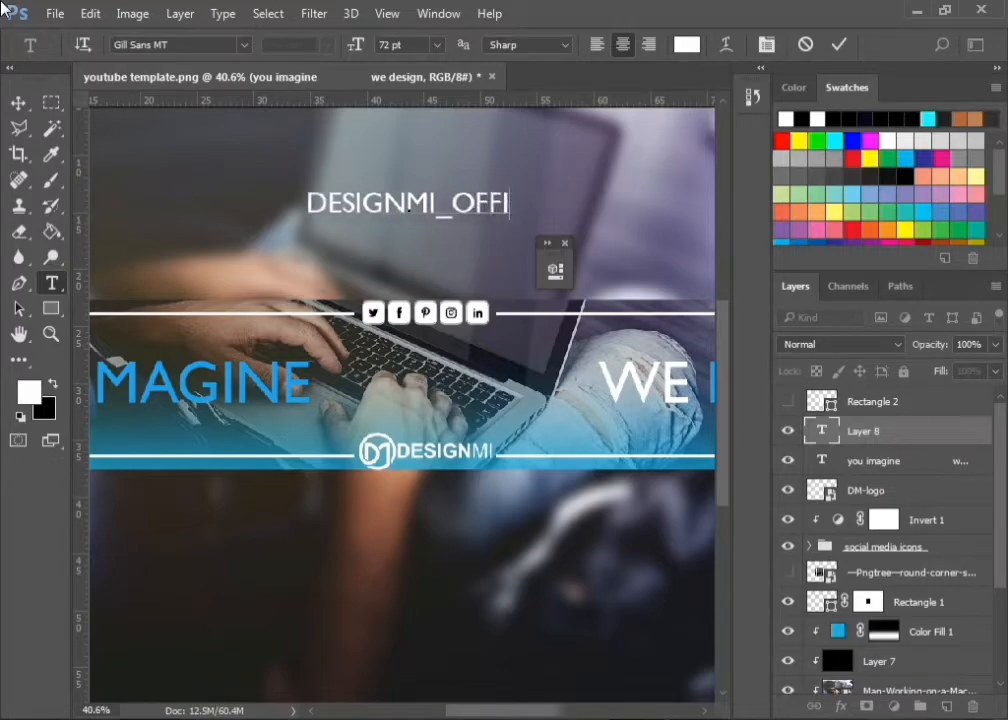
pyautogui.click(838, 44)
# Move the DESIGNMI_OFFICAL text directly beneath the social media icons and scale it down to fit there
pyautogui.press('v')
pyautogui.moveTo(456, 200); pyautogui.dragTo(473, 348)
pyautogui.hotkey('ctrl', 't')
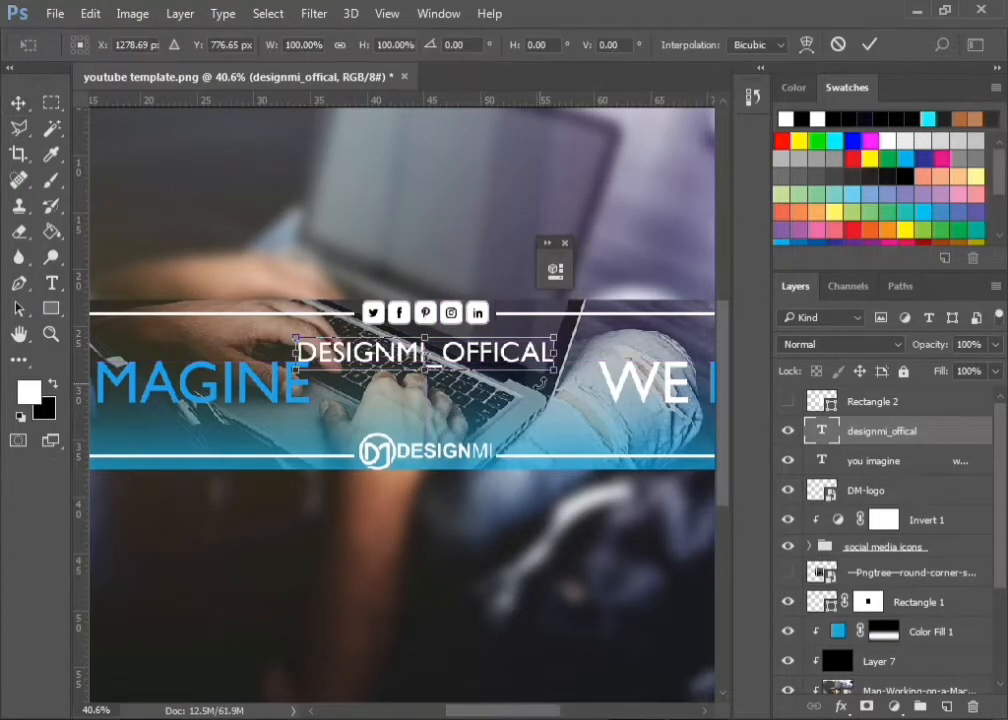
pyautogui.moveTo(556, 372); pyautogui.dragTo(457, 346)
pyautogui.click(869, 45)
pyautogui.scroll(5, 427, 329)
pyautogui.scroll(-4, 457, 346)
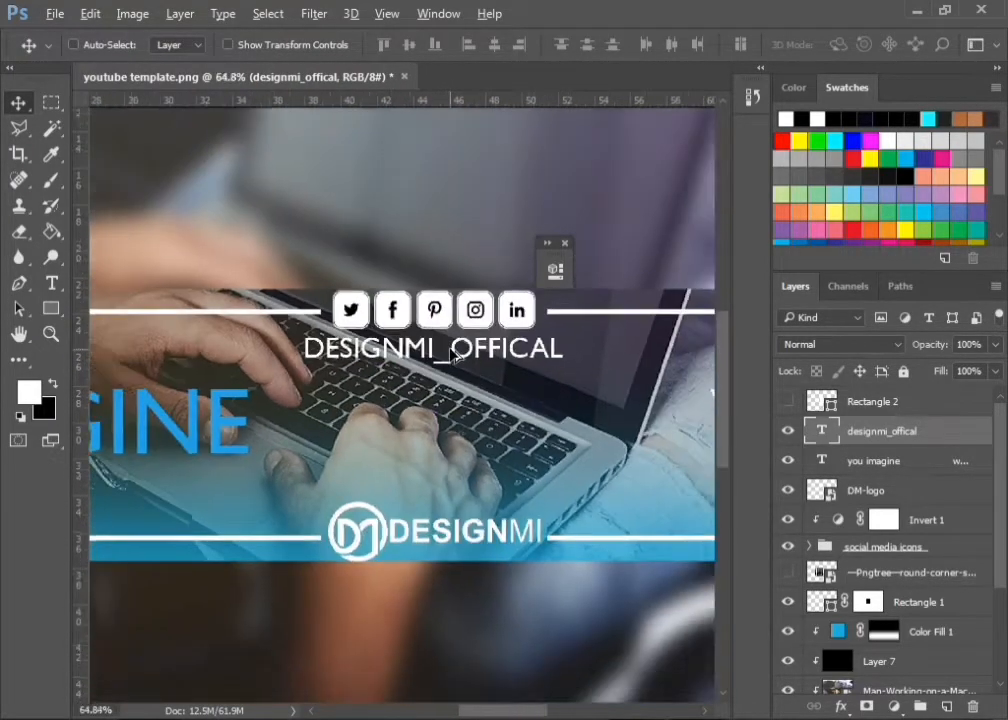
pyautogui.scroll(-6, 457, 368)
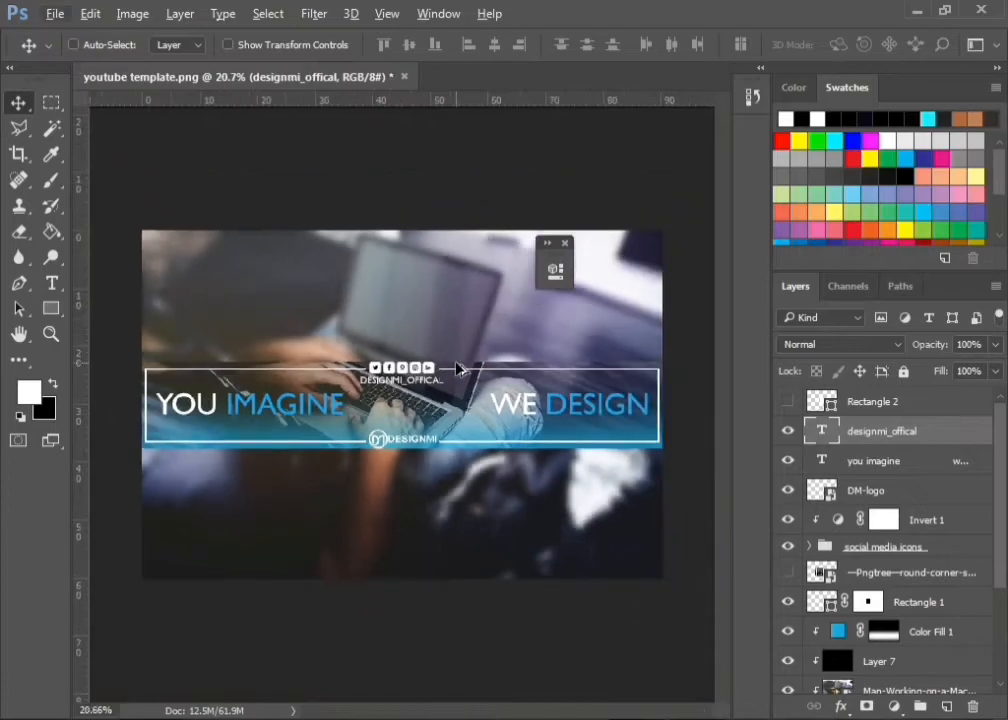
pyautogui.scroll(1, 500, 440)
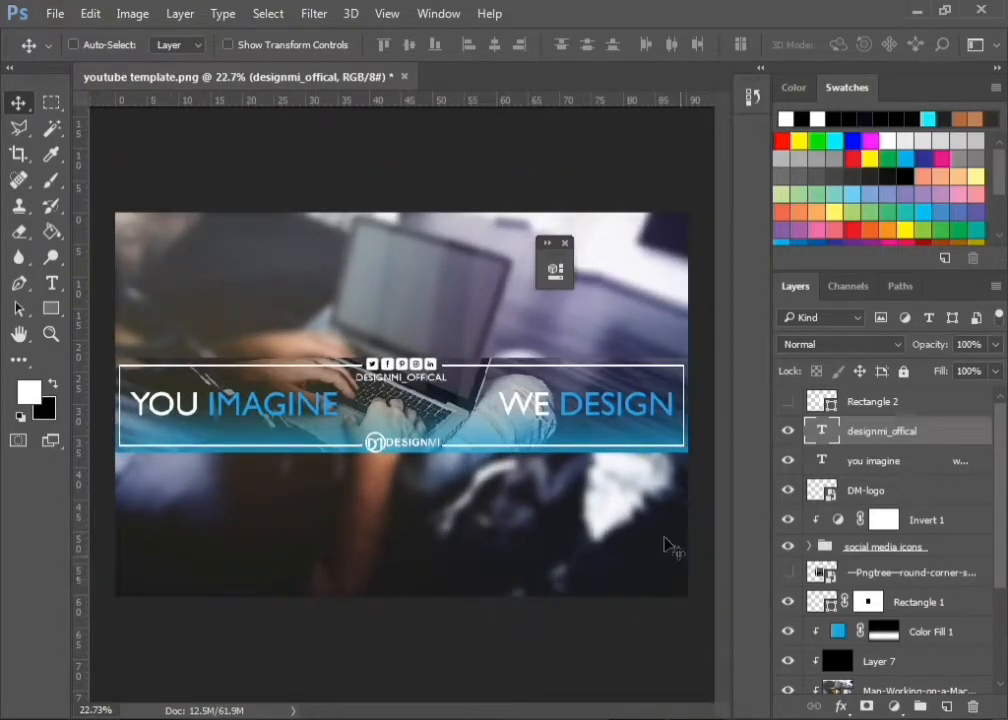
# Save the layered banner as "youtube template" in Photoshop PSD format, replacing the existing file
pyautogui.hotkey('ctrl', 'shift', 's')
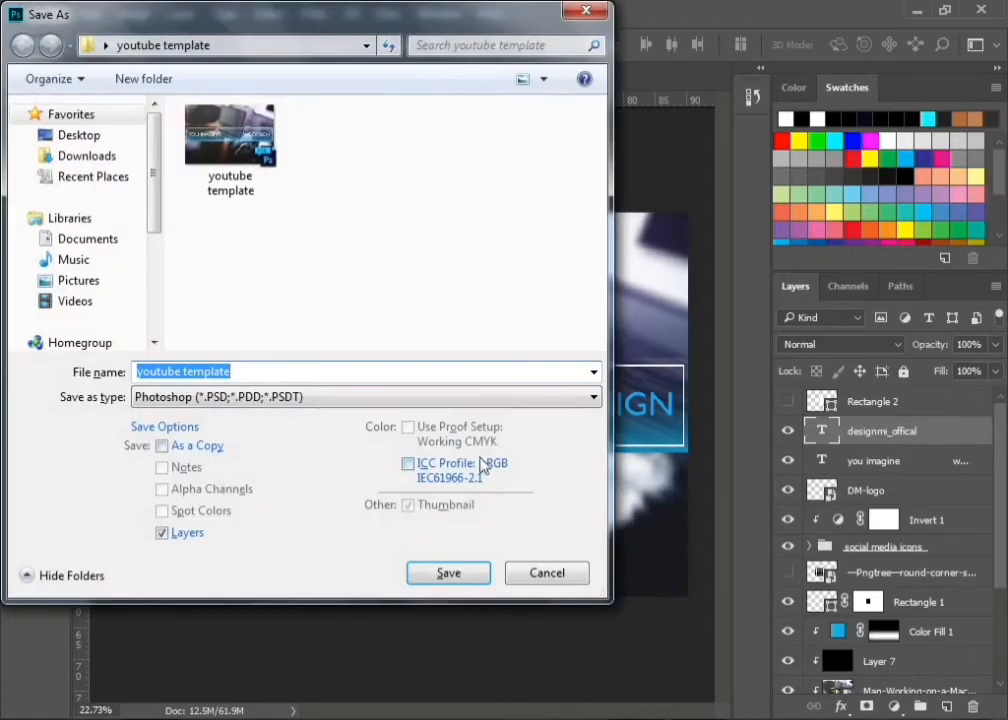
pyautogui.click(449, 572)
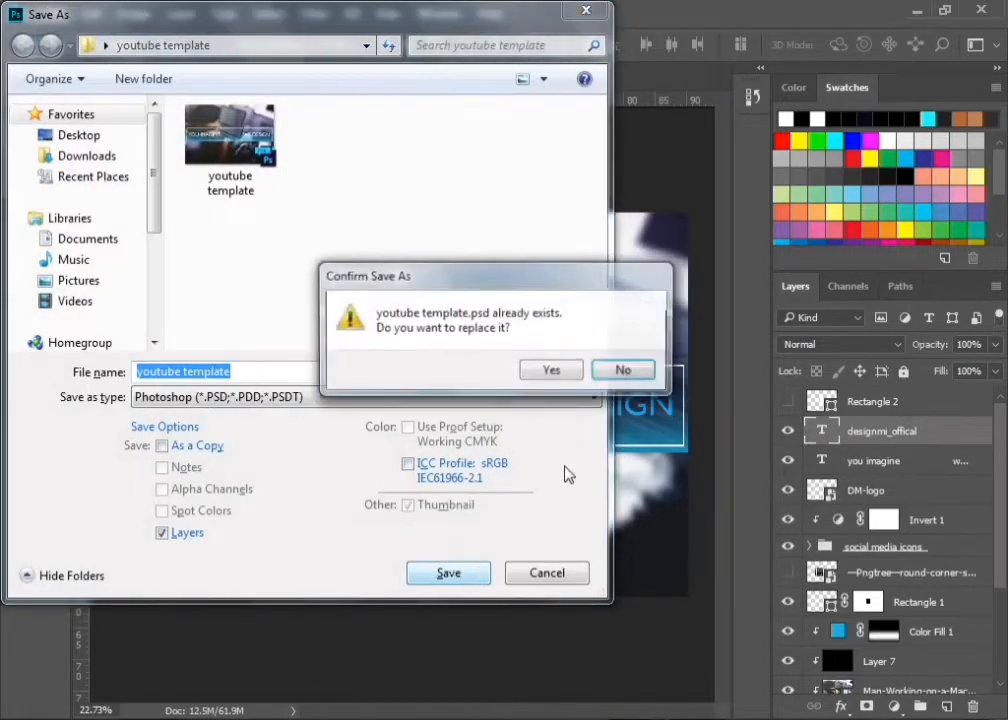
pyautogui.click(547, 377)
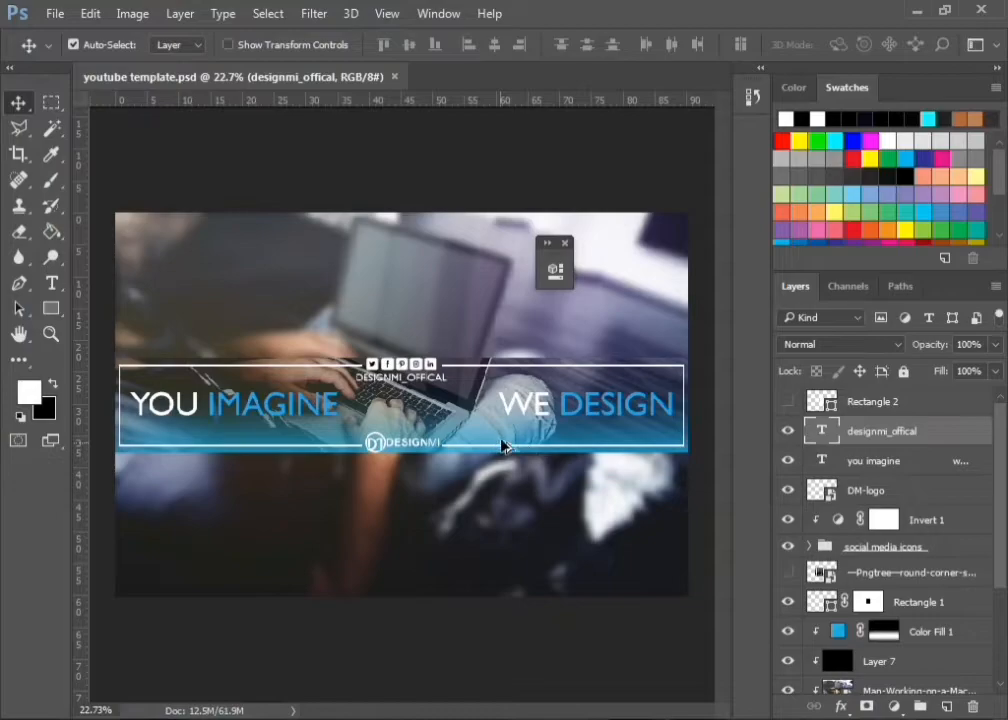
# Export the banner for web as the PNG-24 image youtube-template.png into the youtube template folder
pyautogui.hotkey('ctrl', 'alt', 'shift', 's')
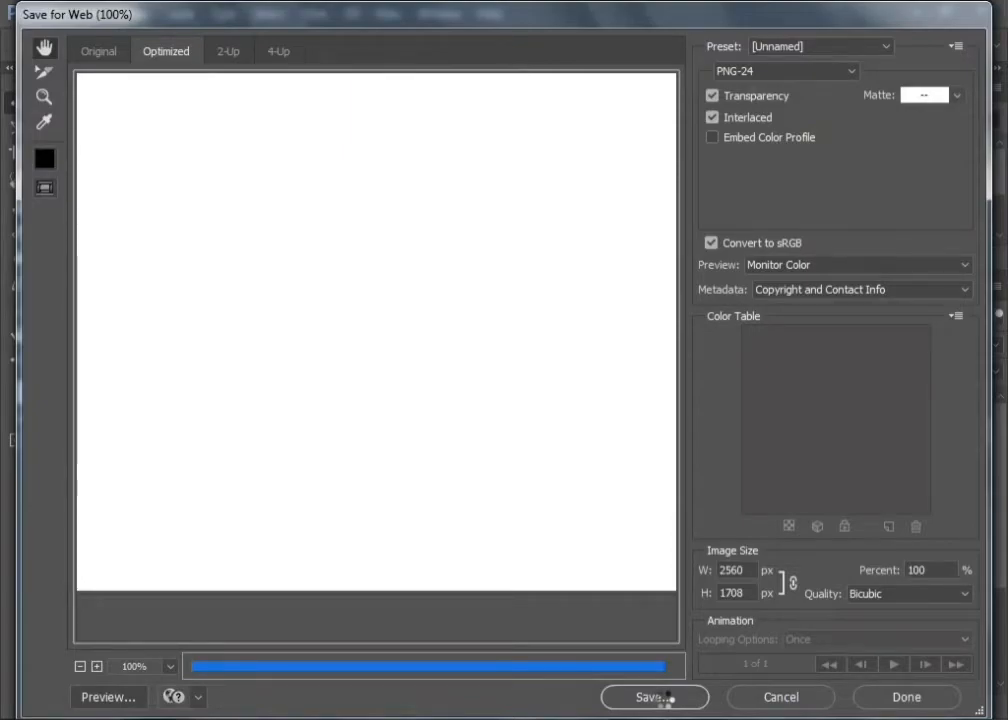
pyautogui.click(667, 697)
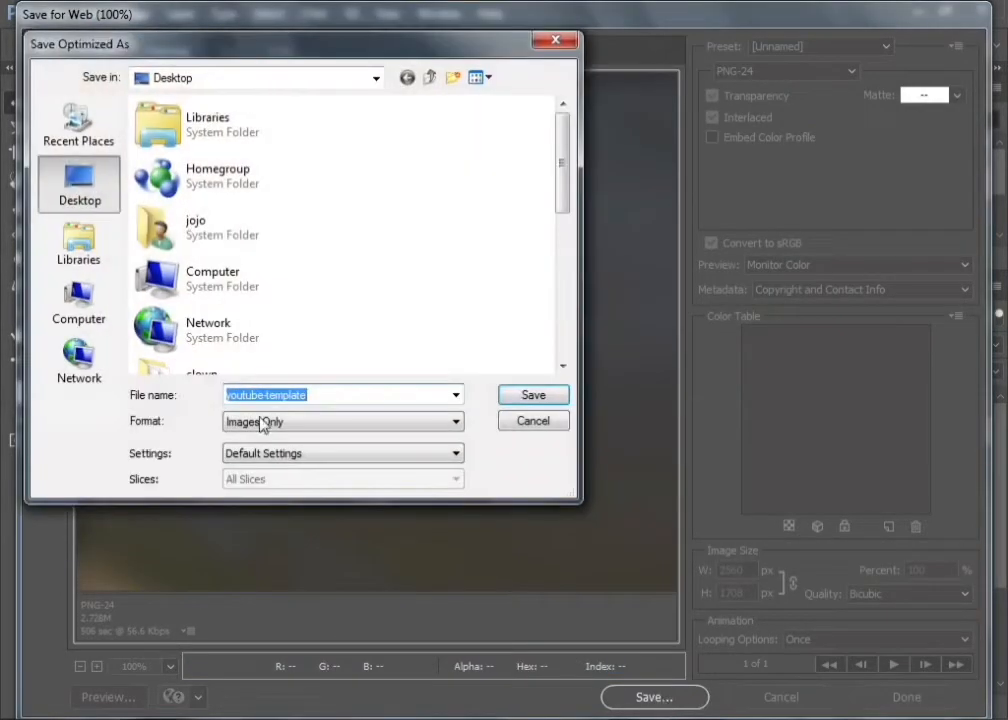
pyautogui.scroll(-2, 477, 200)
pyautogui.click(239, 256)
pyautogui.press('y')
pyautogui.doubleClick(254, 298)
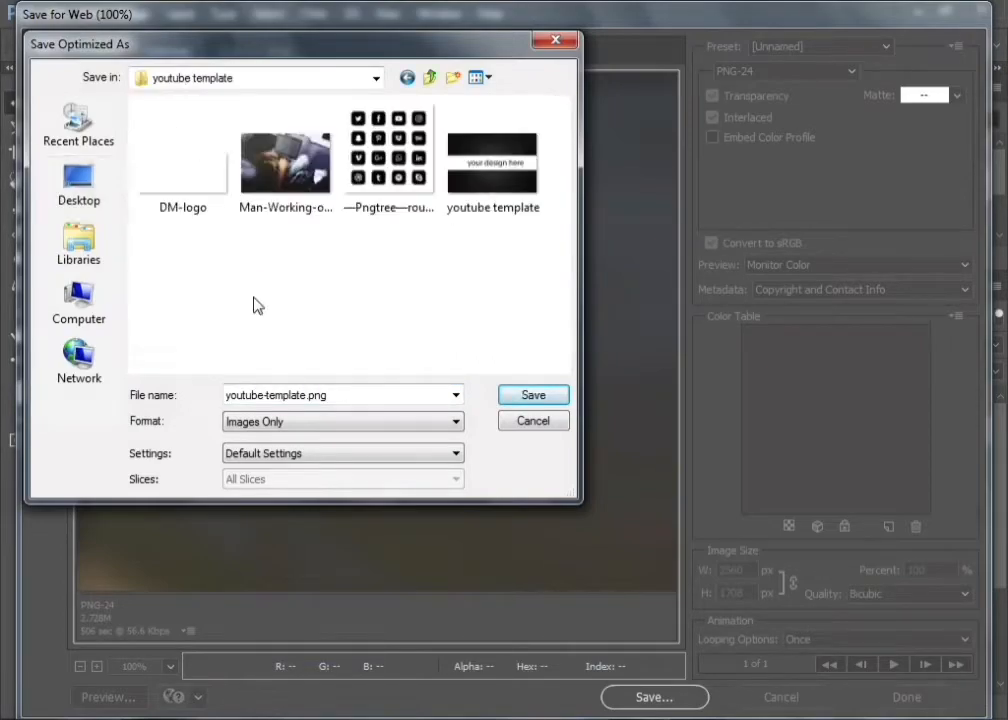
pyautogui.click(526, 397)
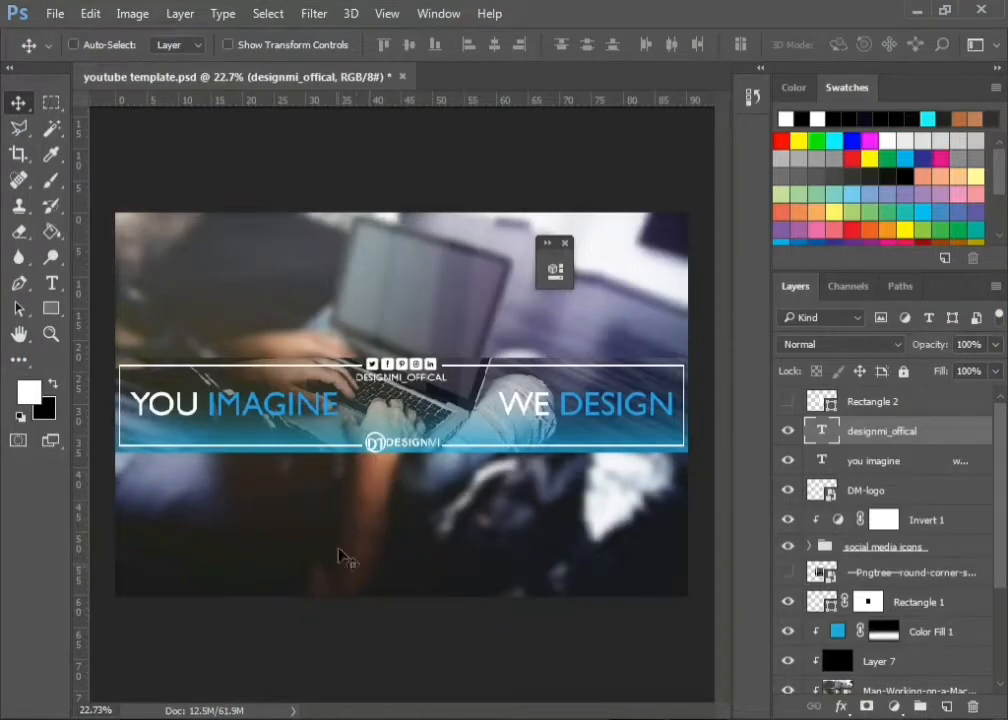
pyautogui.scroll(3, 356, 479)
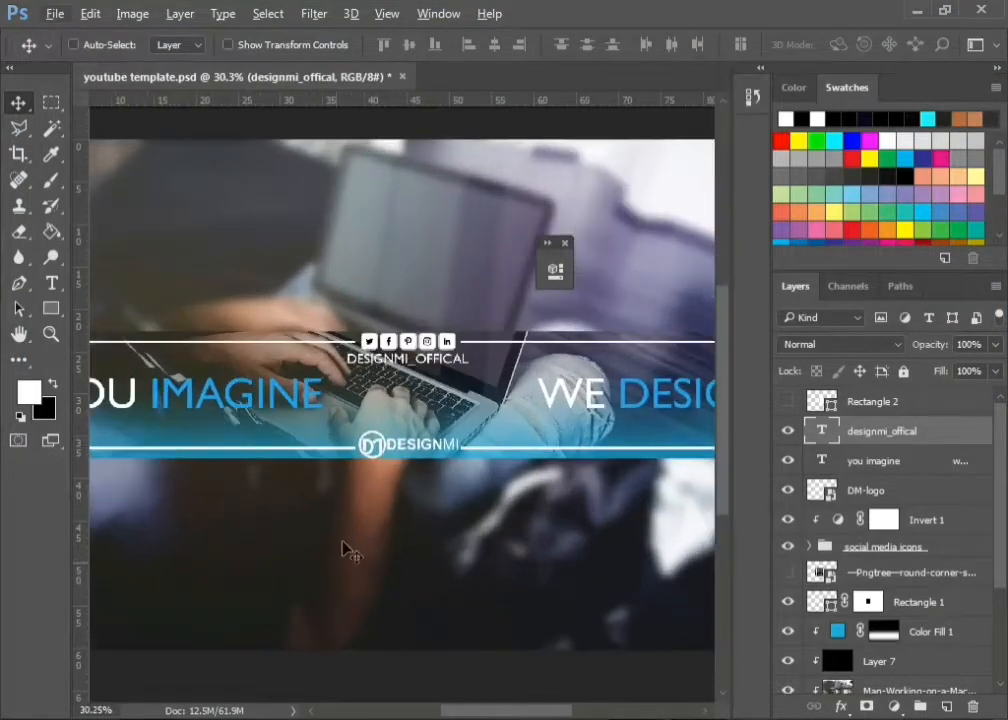
# Switch to the Brave browser, open YouTube and go to the signed-in account's own channel page
pyautogui.click(423, 716)
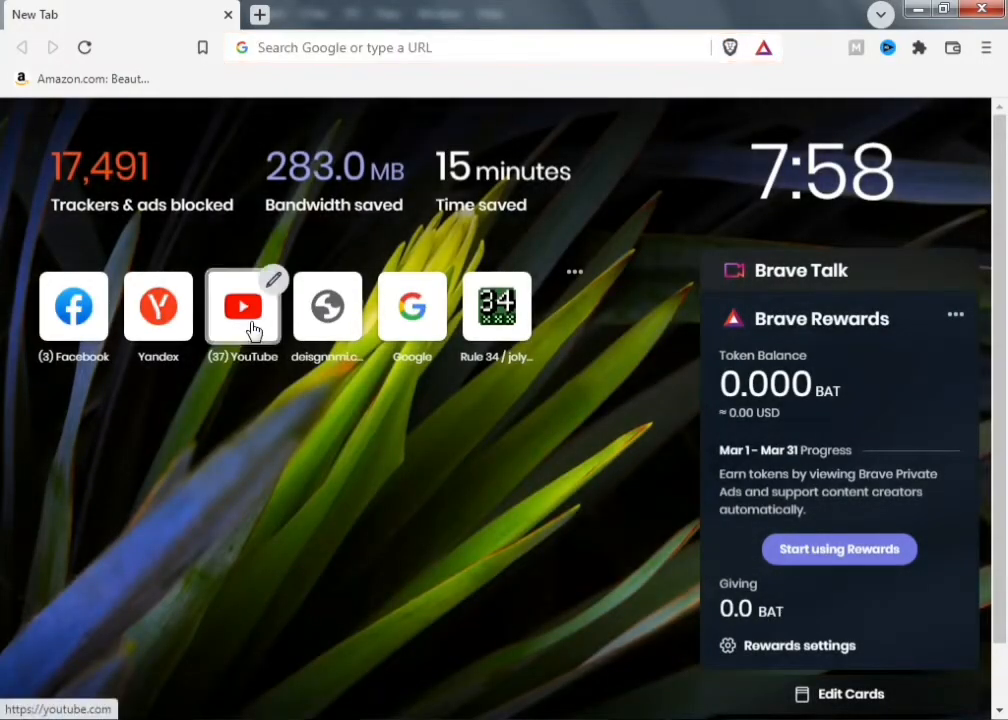
pyautogui.click(252, 318)
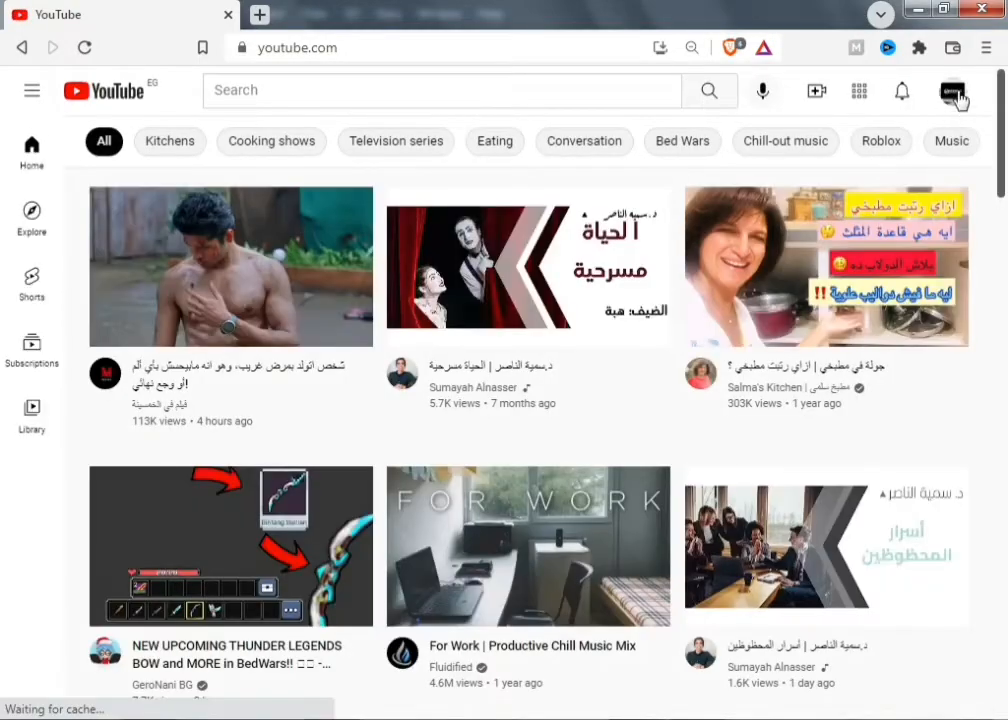
pyautogui.click(955, 94)
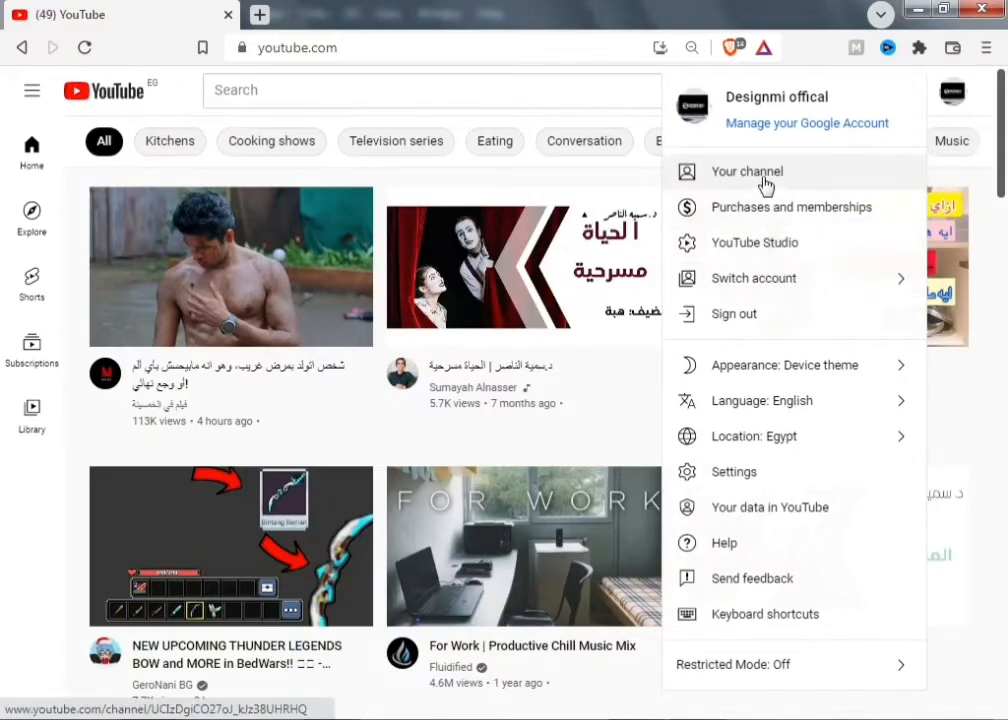
pyautogui.click(779, 180)
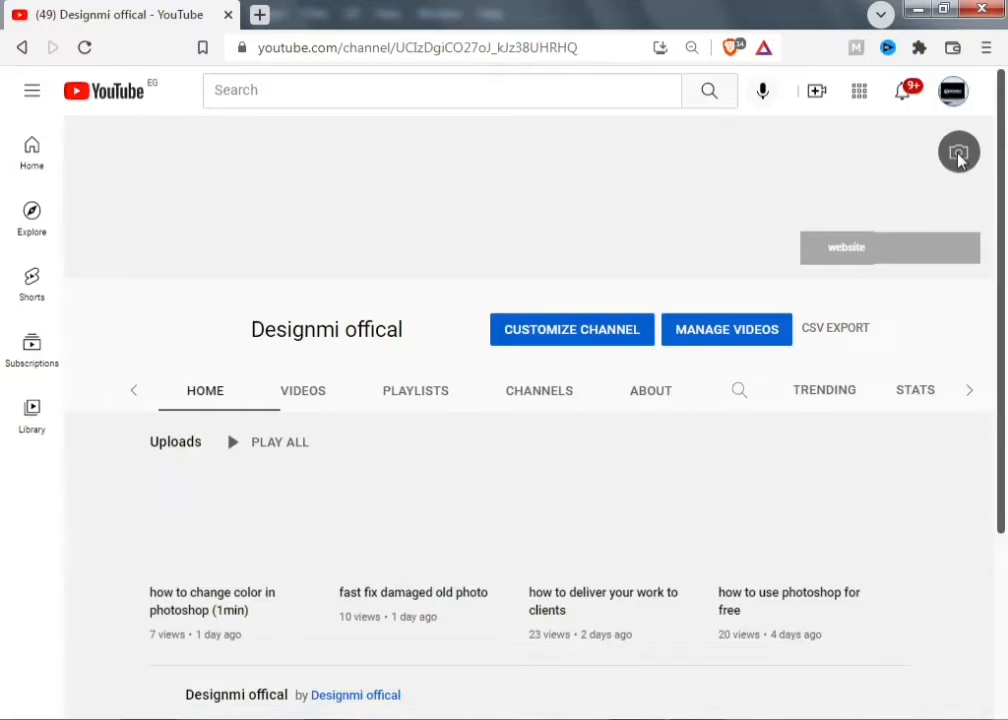
# Open the channel's branding customization in YouTube Studio from the banner and close the old channel page
pyautogui.click(958, 157)
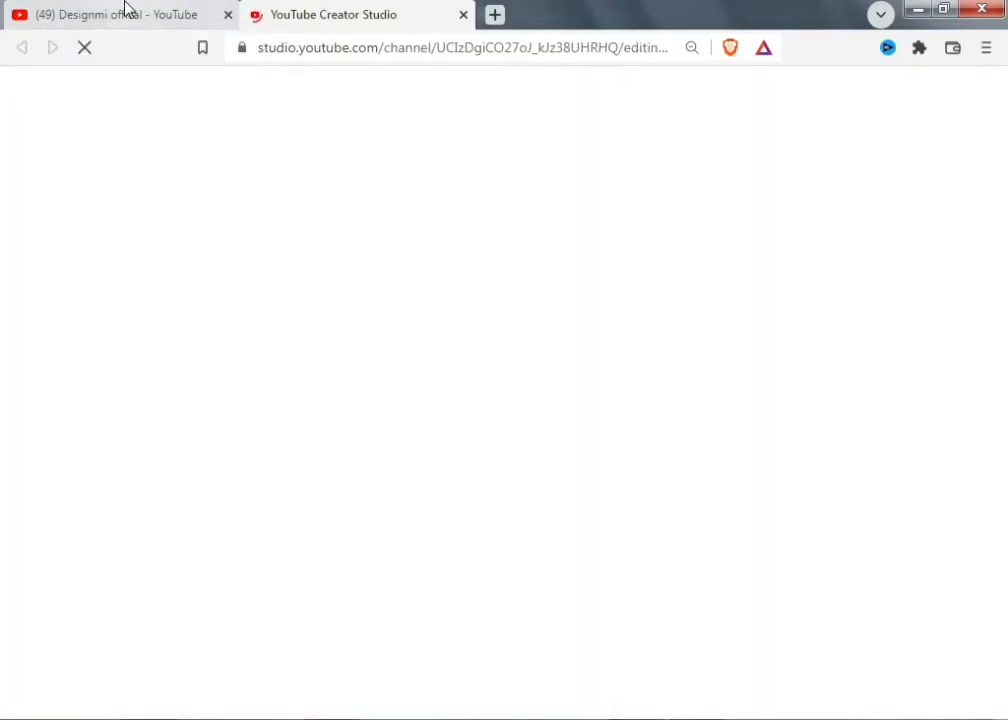
pyautogui.click(127, 10)
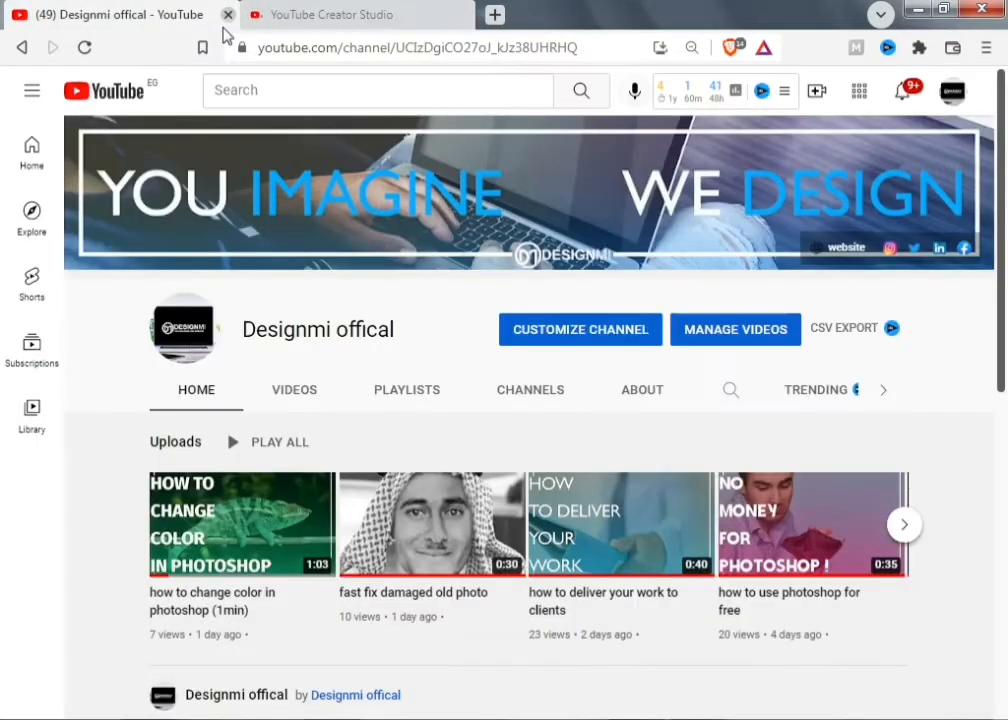
pyautogui.click(228, 14)
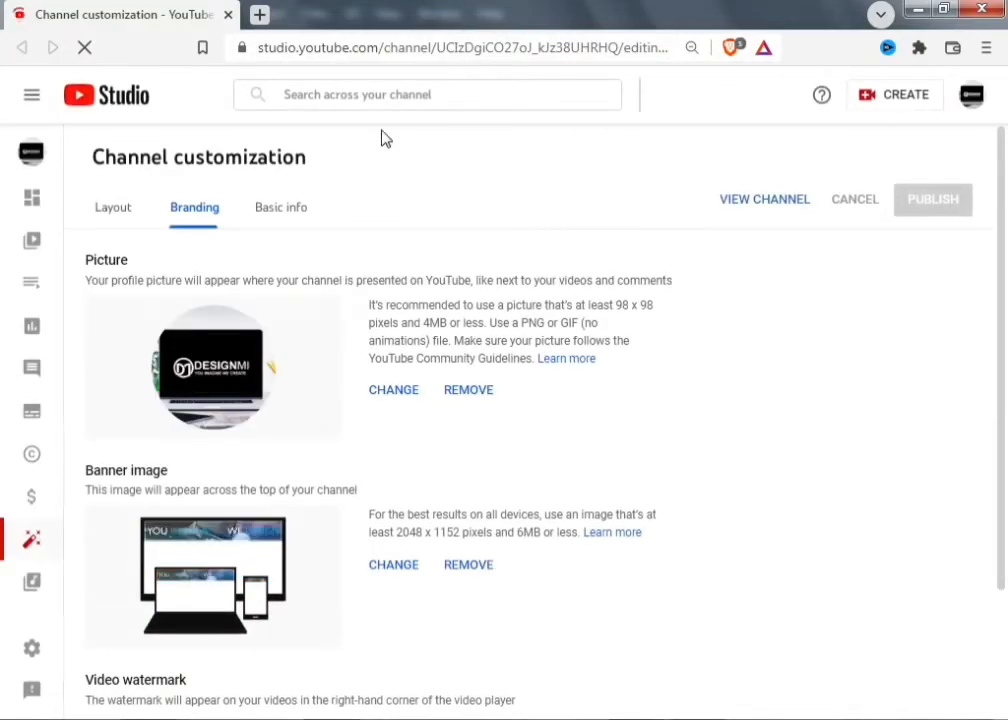
# Replace the channel's banner image with youtube-template.png from the youtube template folder on the Desktop, accepting the default crop
pyautogui.click(393, 390)
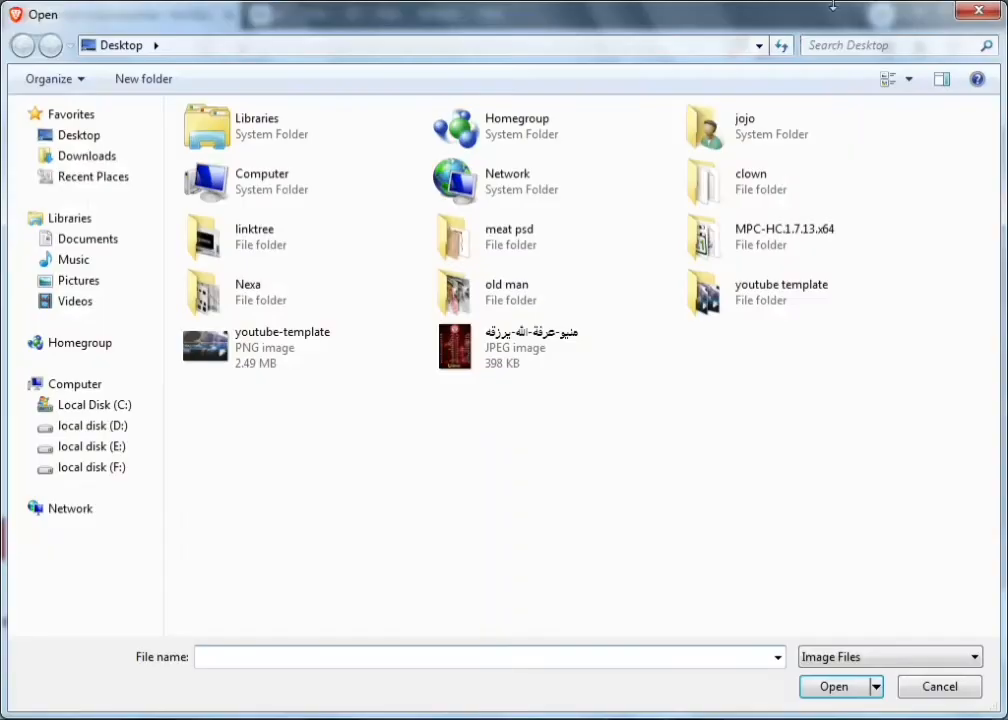
pyautogui.press('Escape')
pyautogui.click(388, 565)
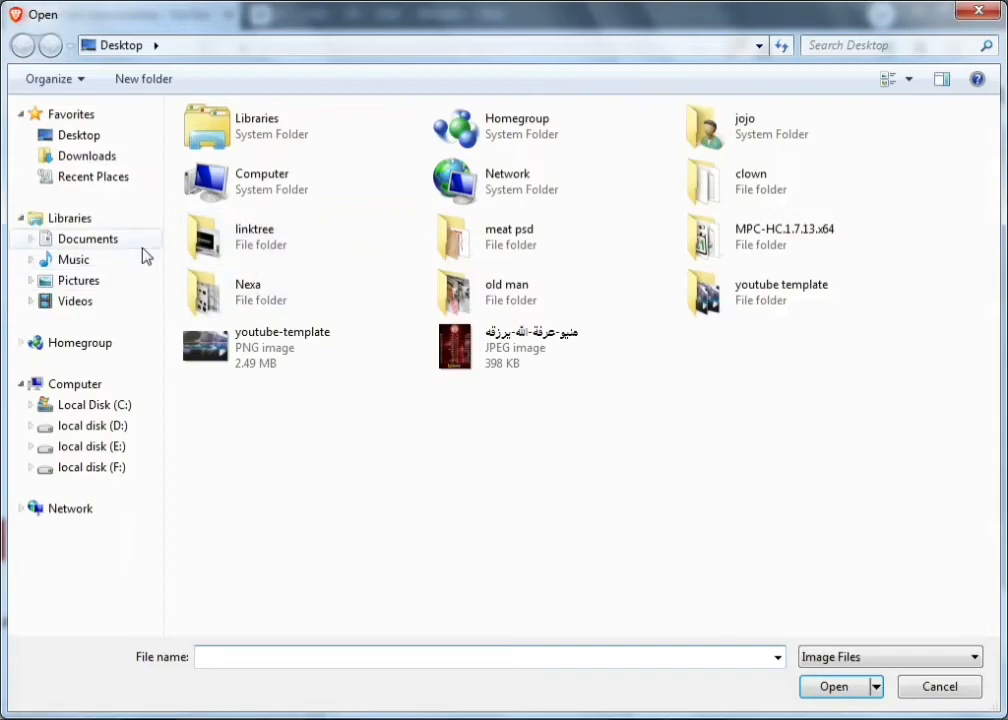
pyautogui.click(88, 137)
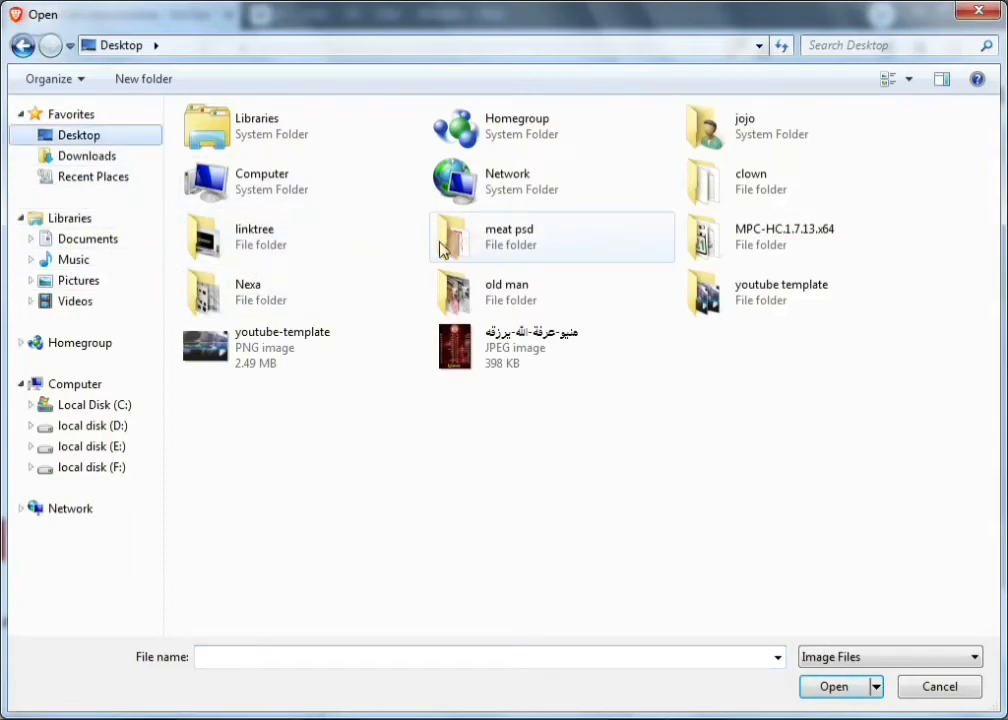
pyautogui.doubleClick(764, 297)
pyautogui.doubleClick(243, 285)
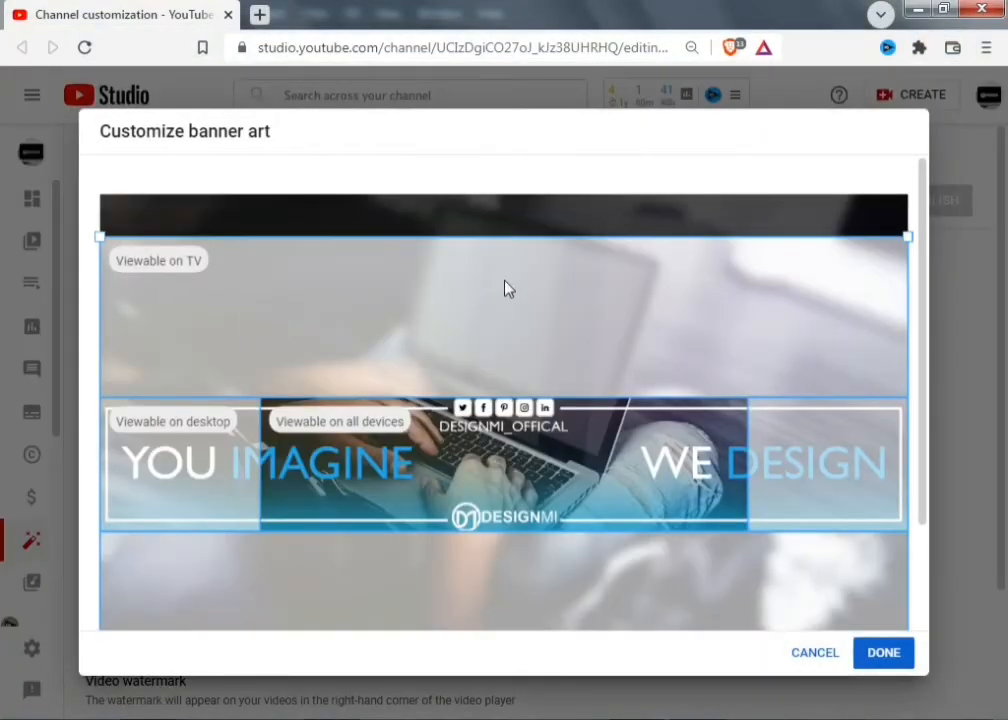
pyautogui.click(880, 662)
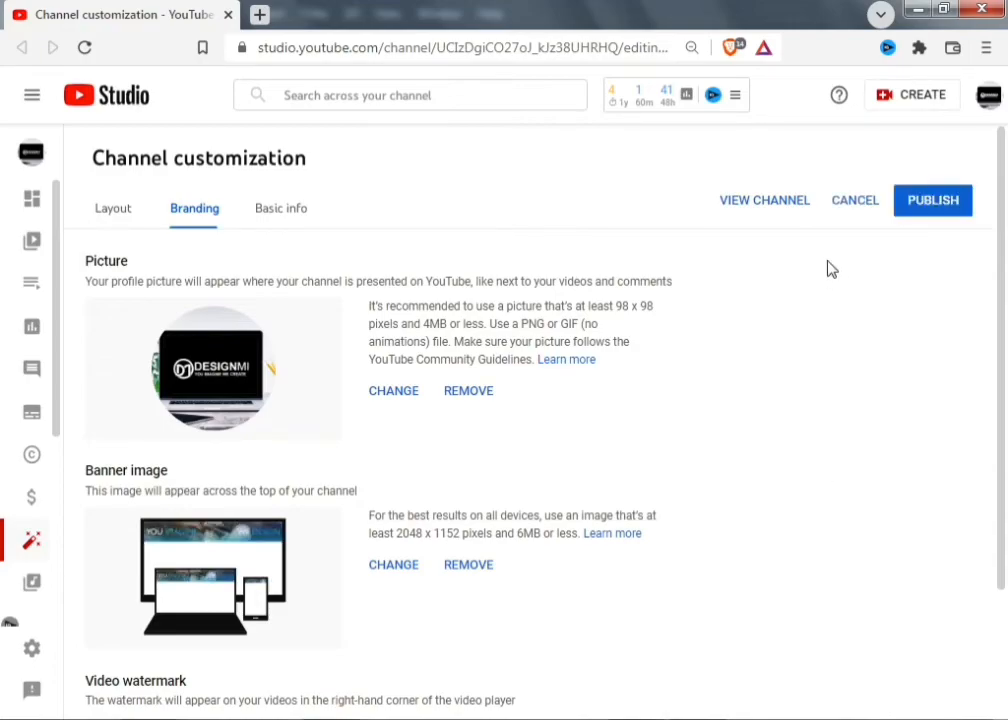
# Publish the new banner and return to the channel page, leaving the customization page
pyautogui.click(930, 201)
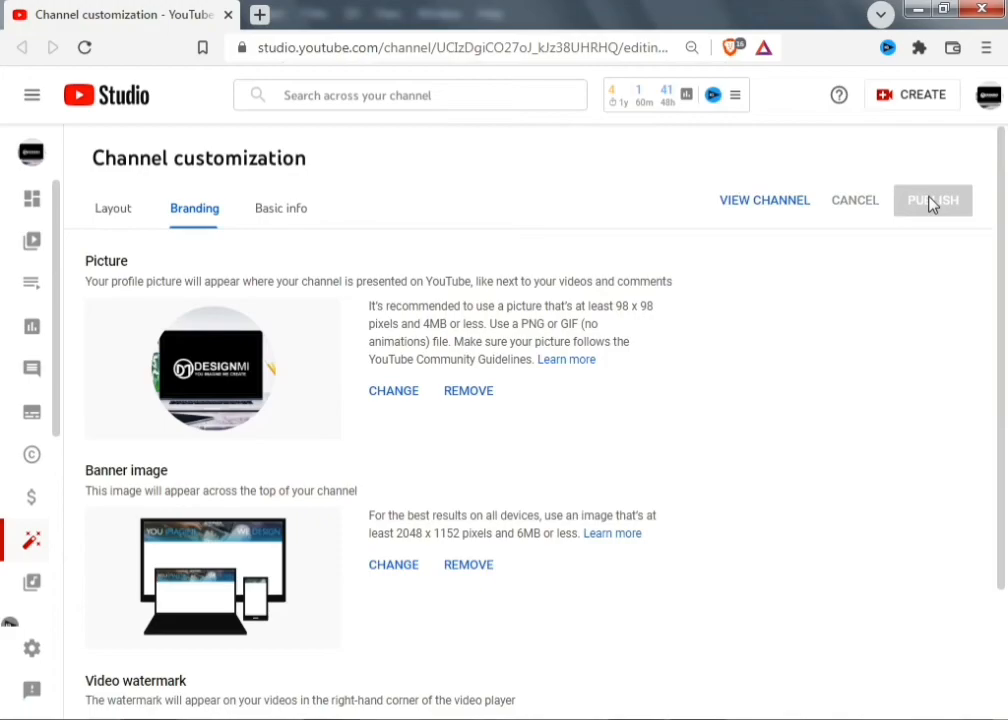
pyautogui.click(990, 100)
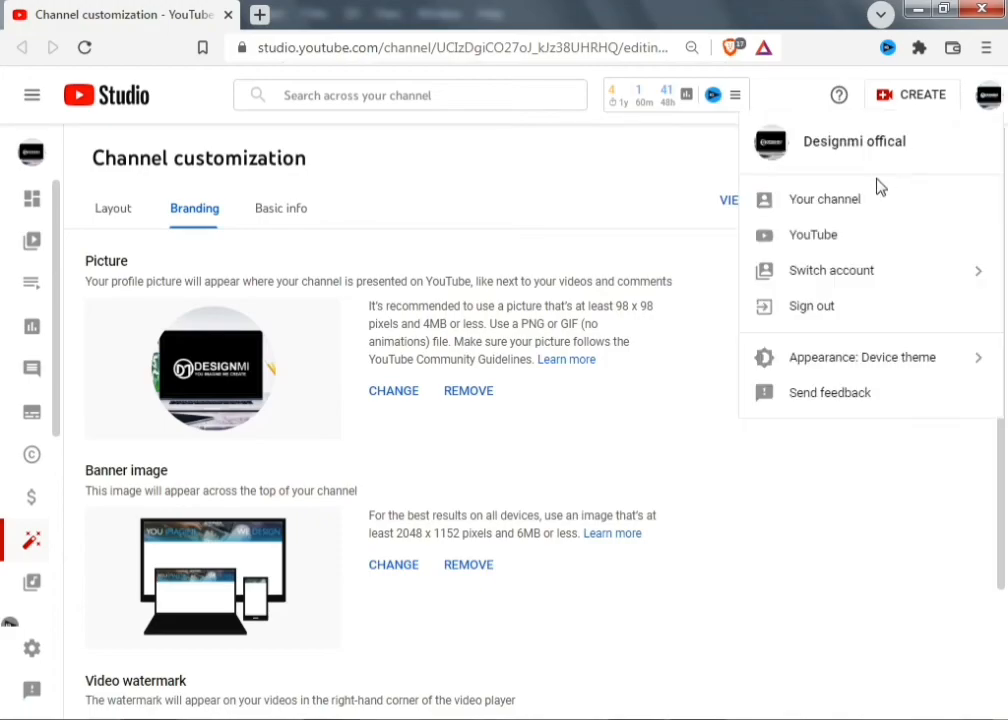
pyautogui.click(829, 197)
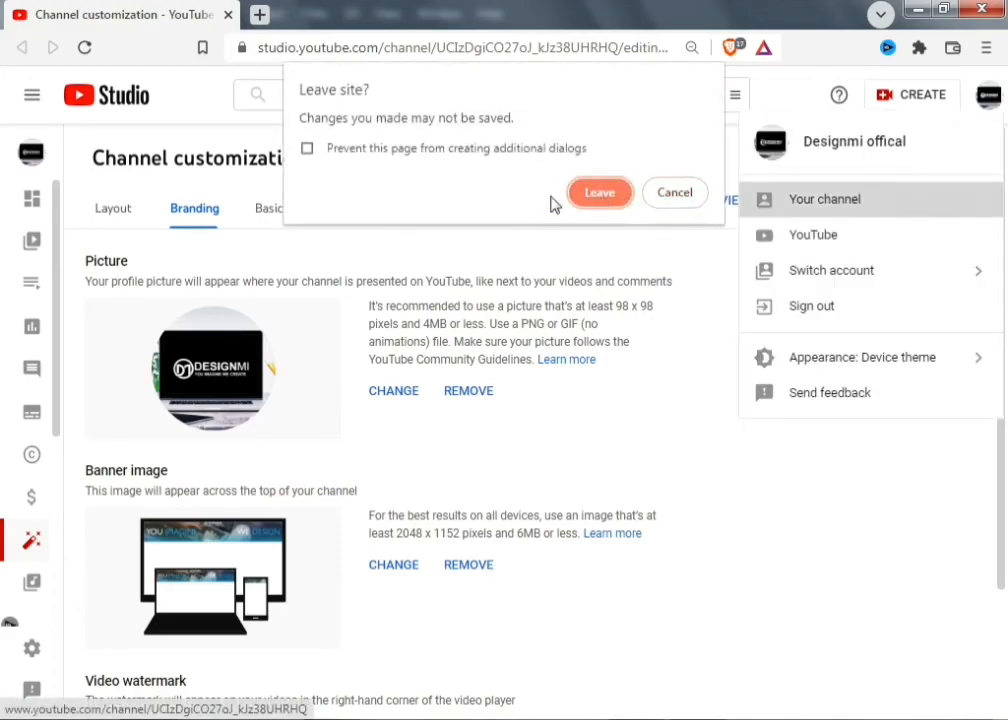
pyautogui.click(600, 193)
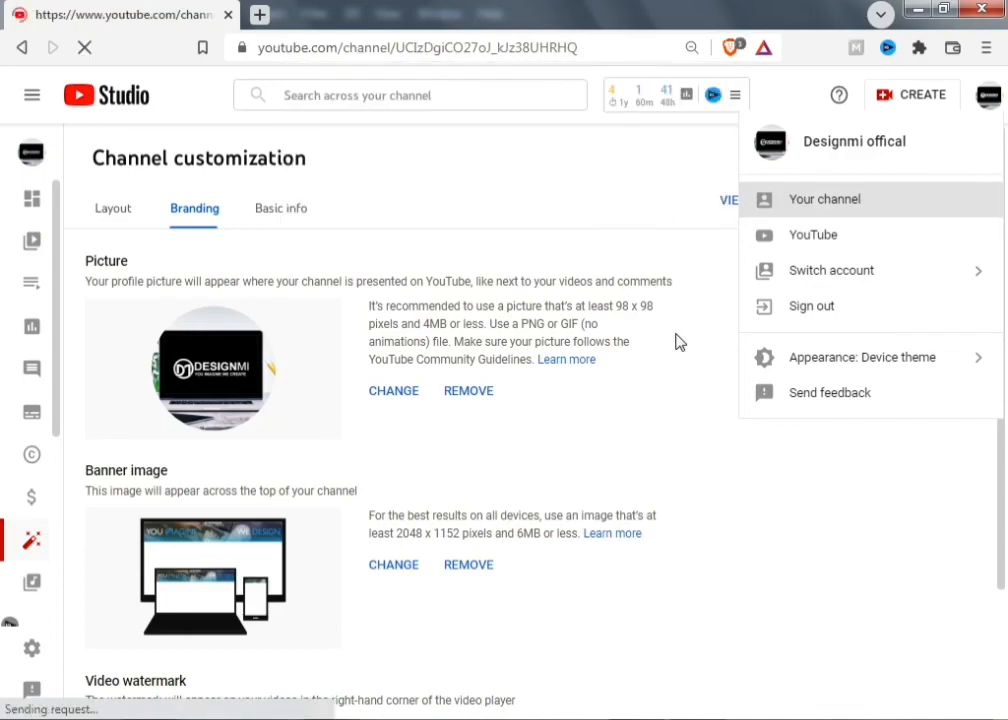